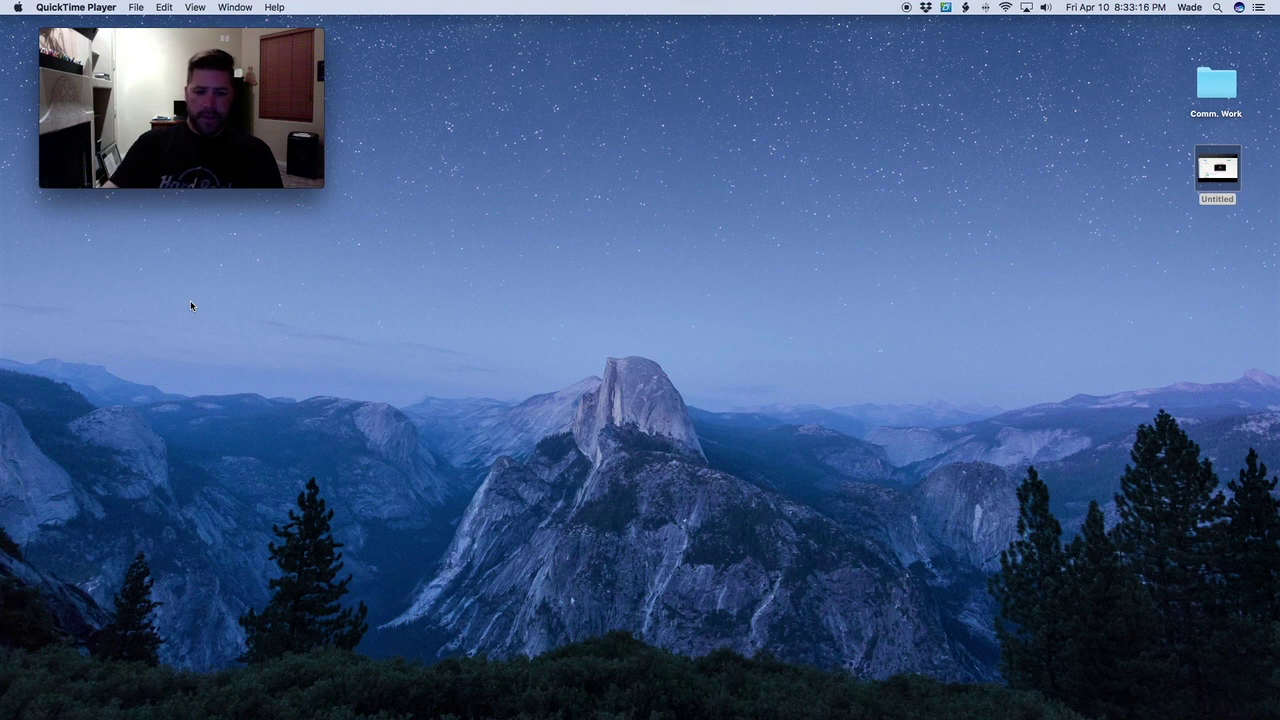
Switch to Safari and bring up the Google home page
mouse_move(537, 718)
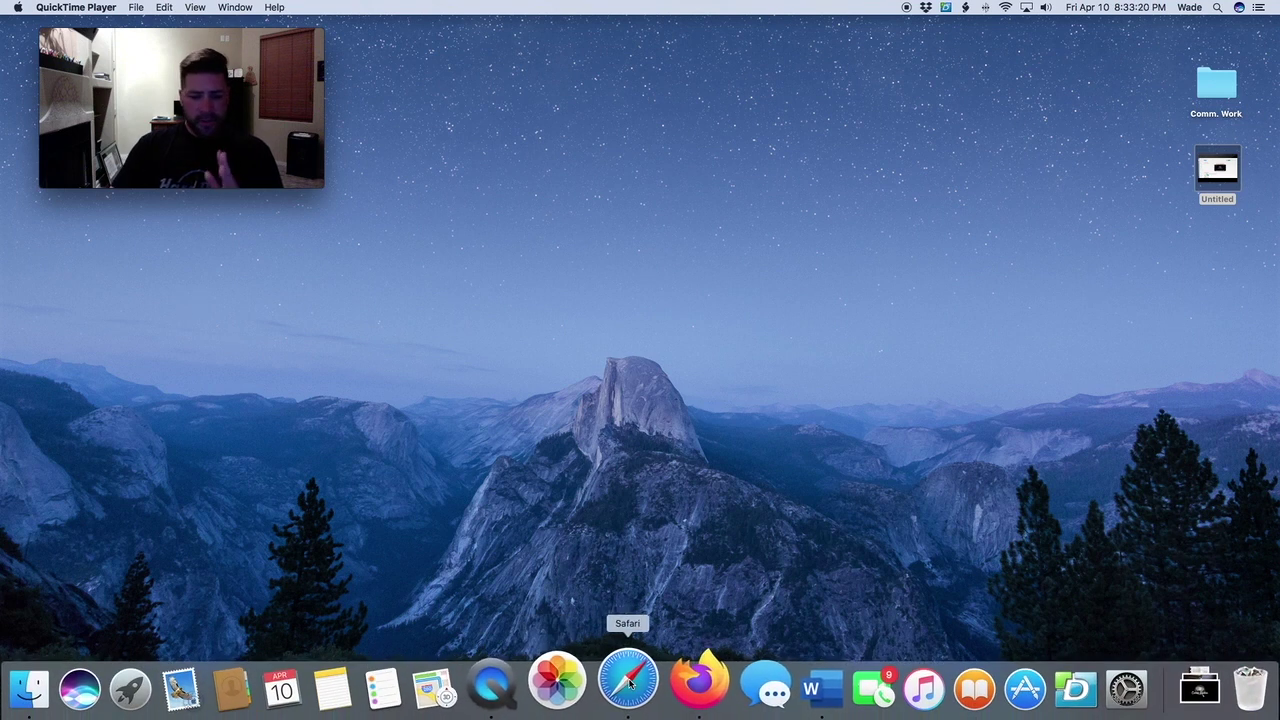
left_click(629, 683)
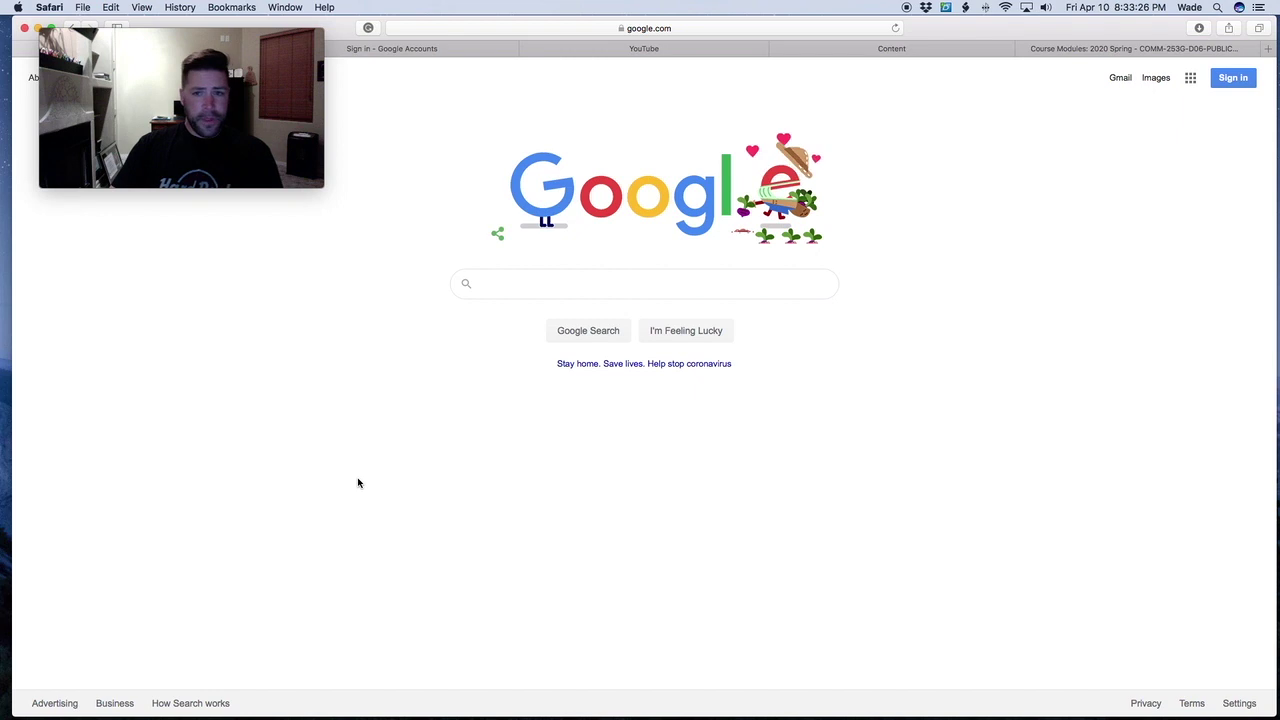
left_click(725, 28)
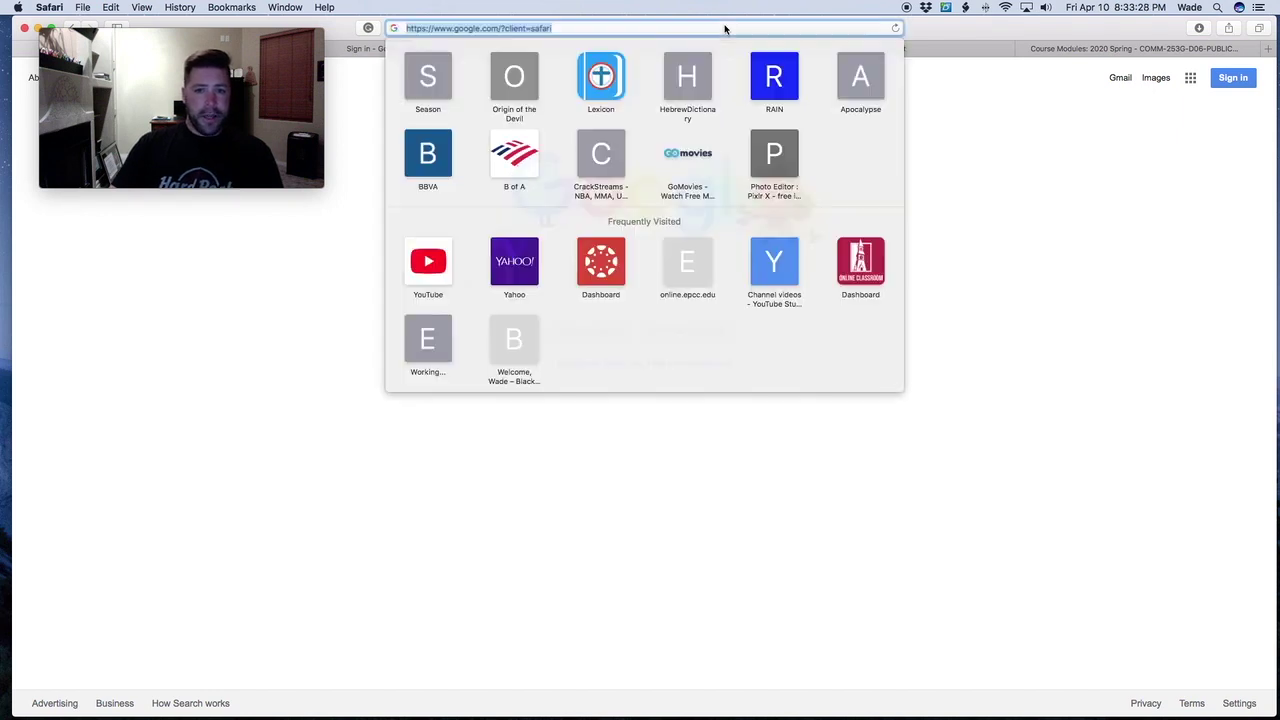
left_click(1038, 243)
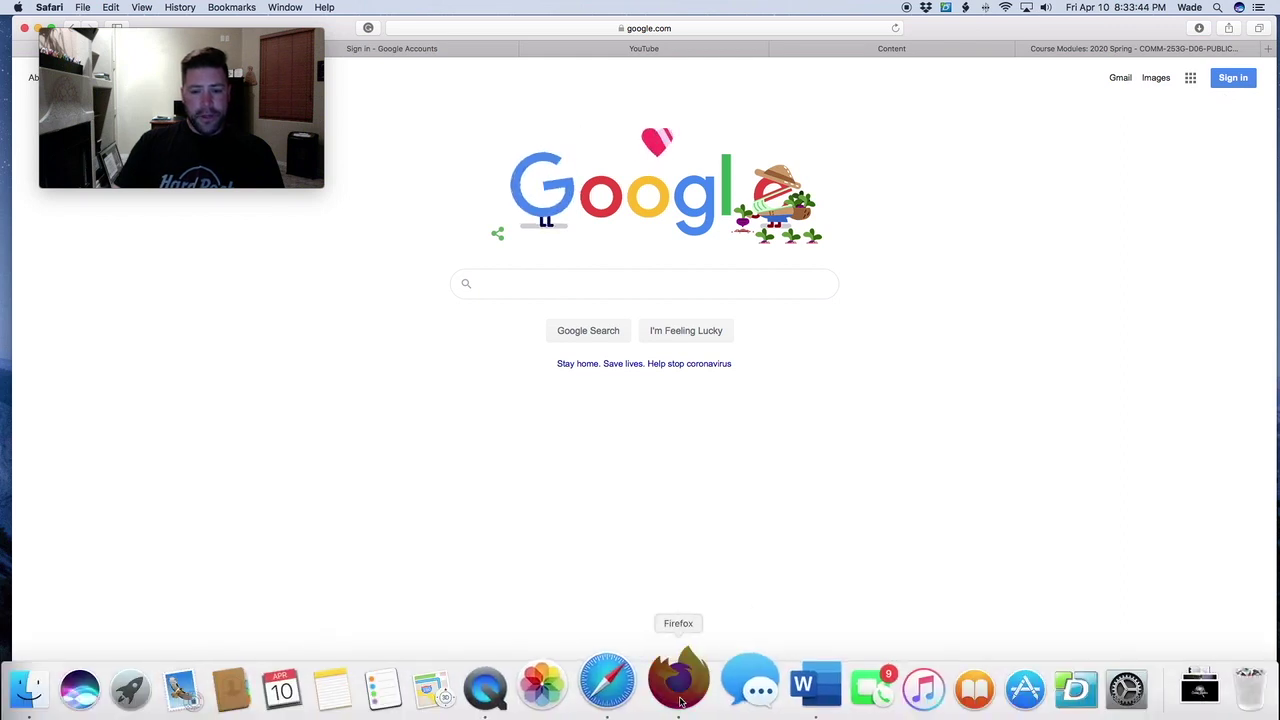
Switch to Firefox to view the Google account creation form, and close its window
left_click(680, 703)
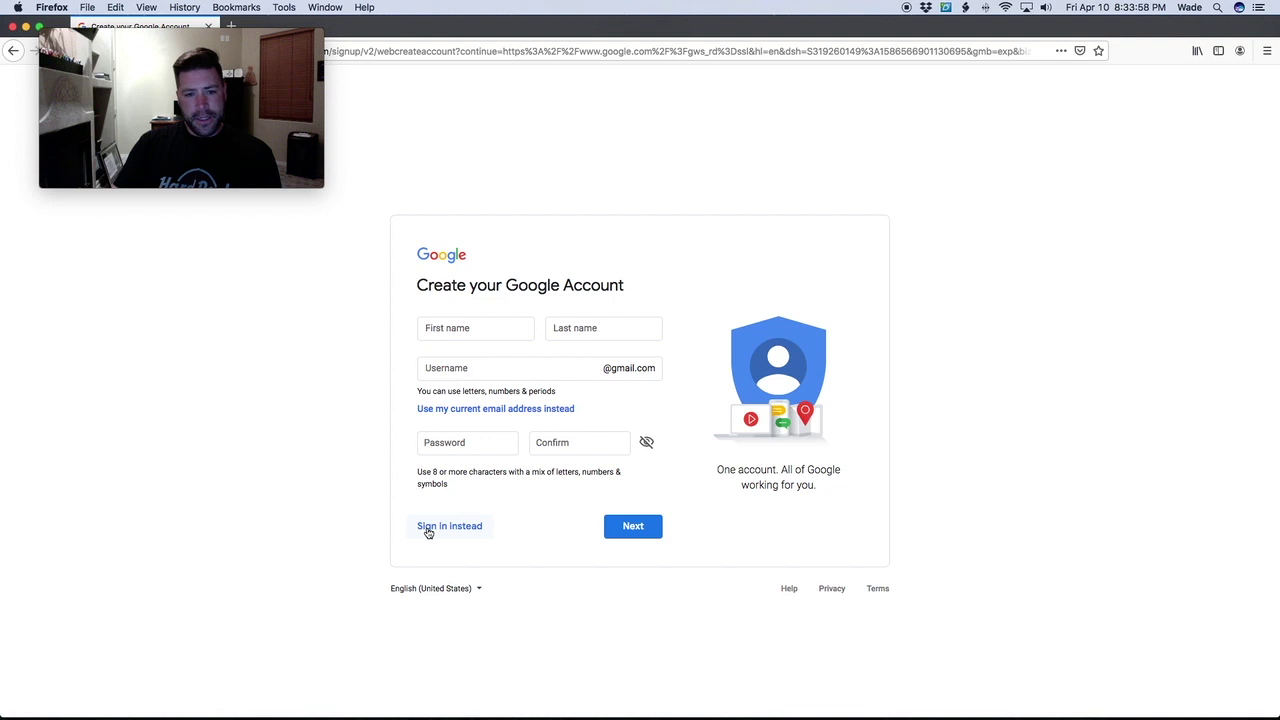
left_click(437, 336)
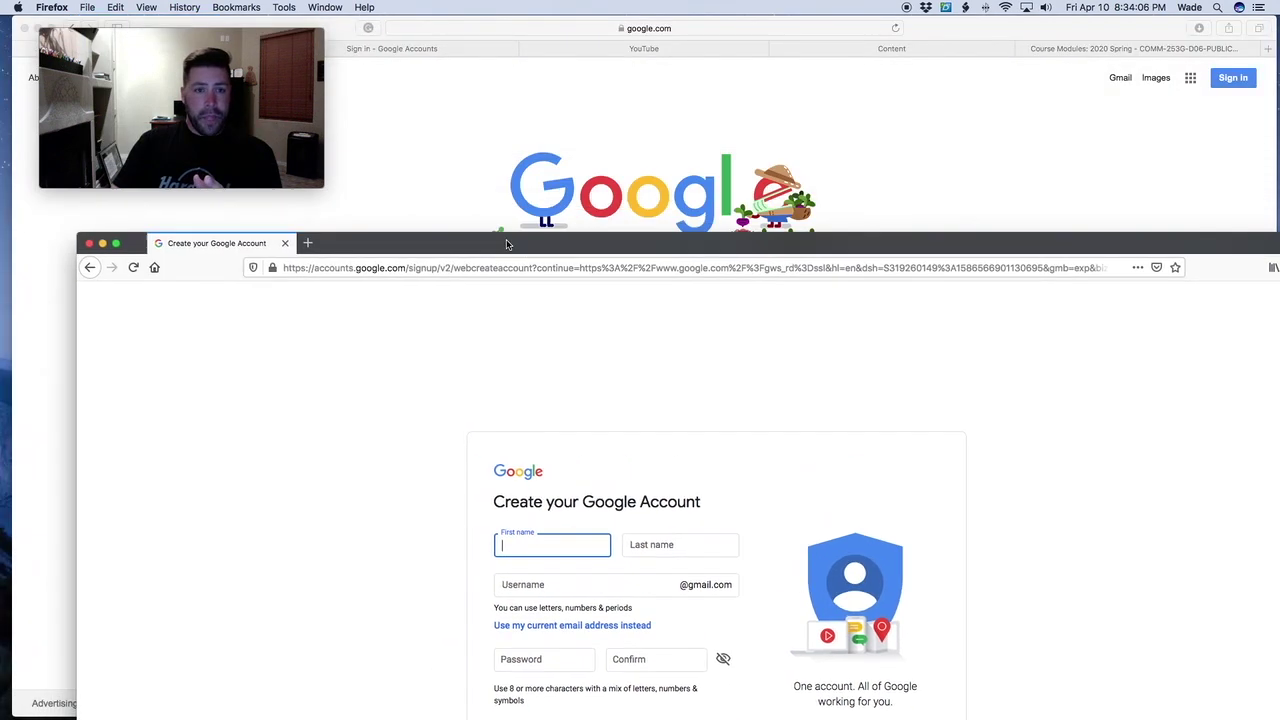
left_click_drag(506, 243, 512, 253)
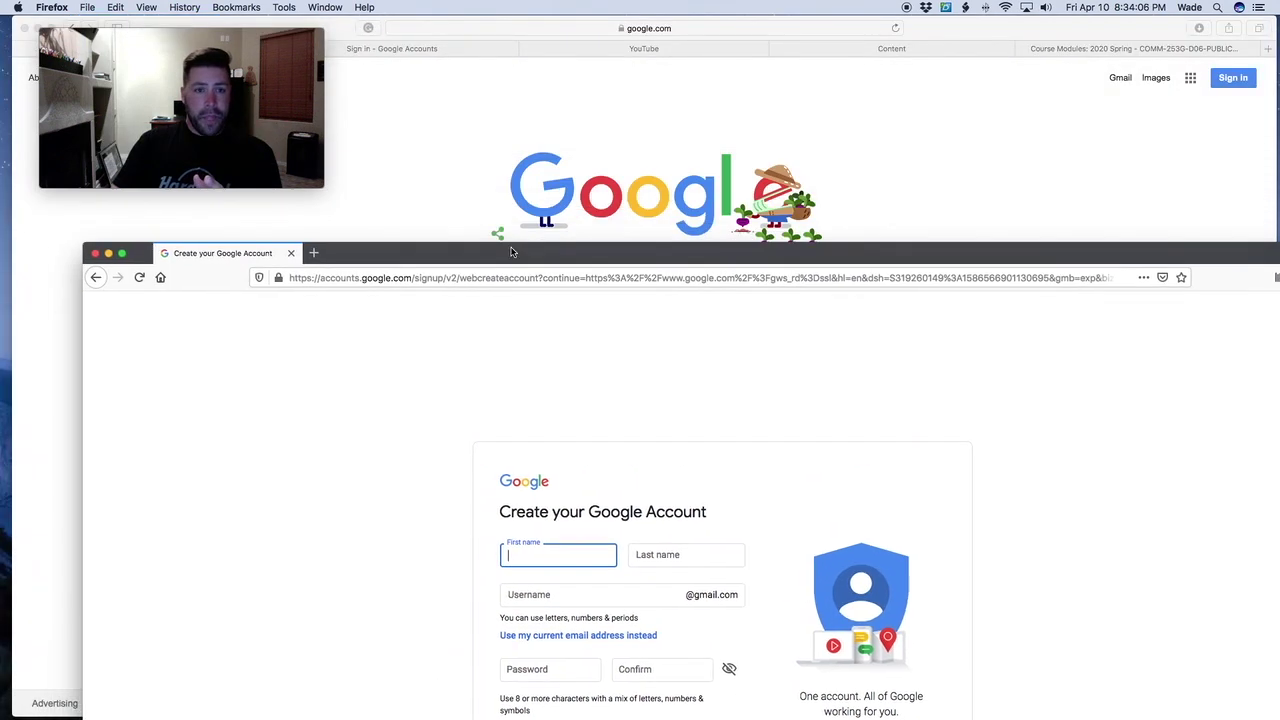
left_click(95, 252)
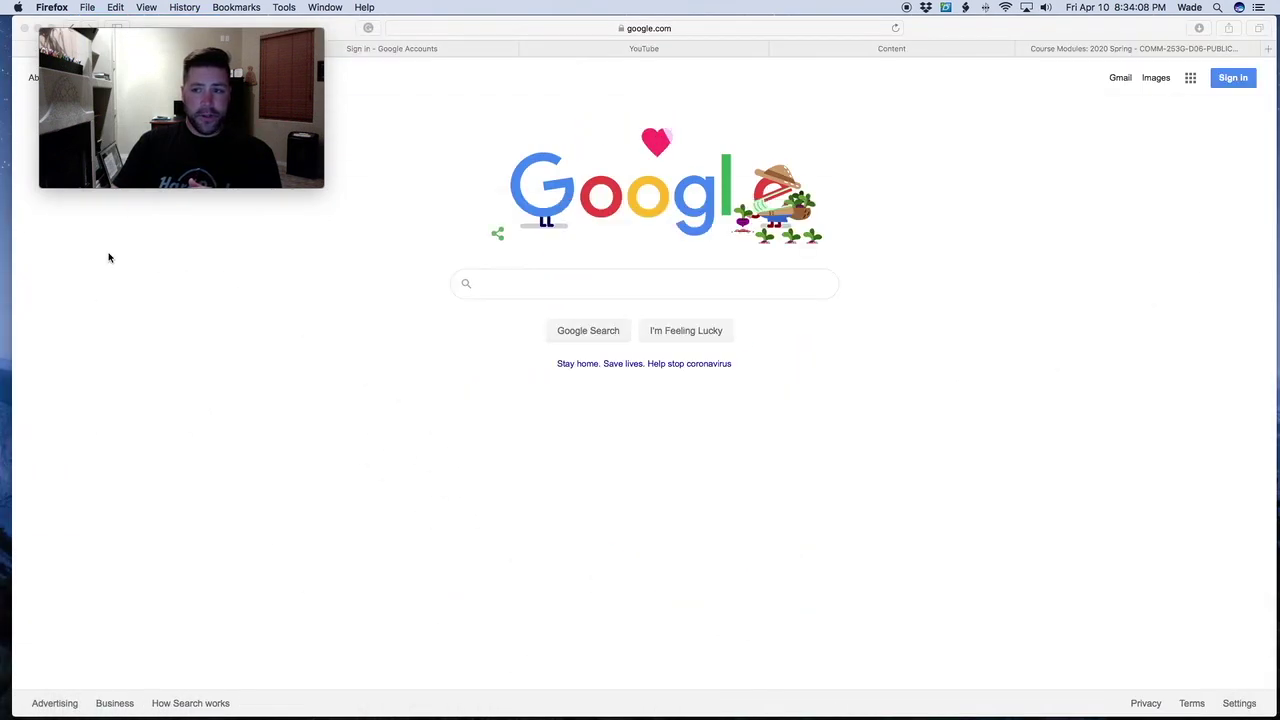
Look at the Google Accounts sign-in page in Safari and return to the Google home page
left_click(422, 60)
left_click(423, 49)
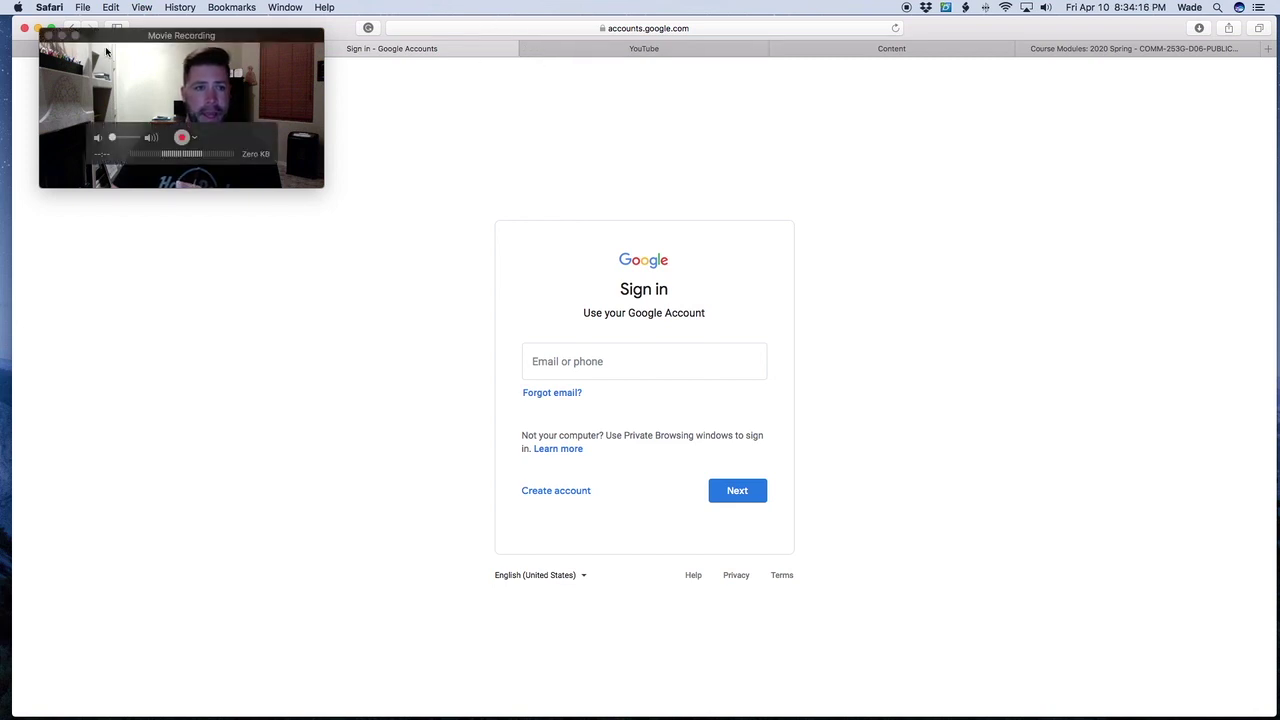
left_click_drag(125, 36, 109, 87)
left_click(120, 47)
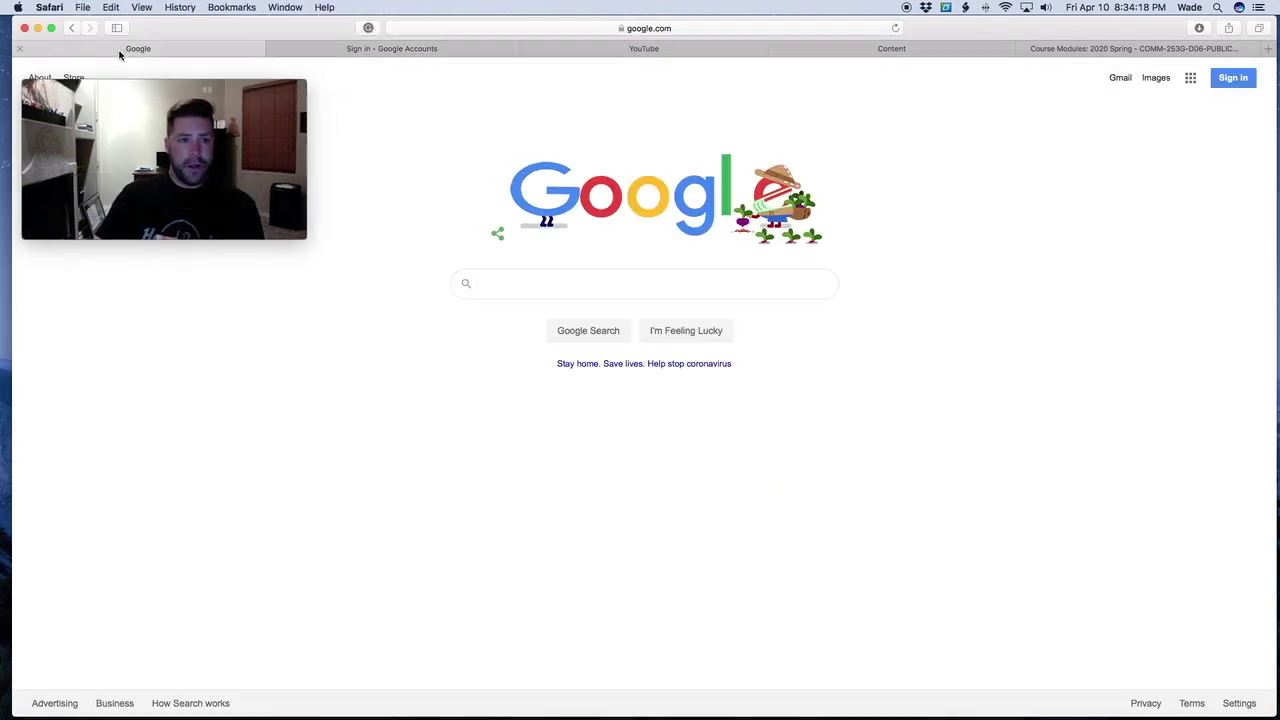
Go from Google's apps list to YouTube and view YouTube's own list of apps
left_click(1190, 80)
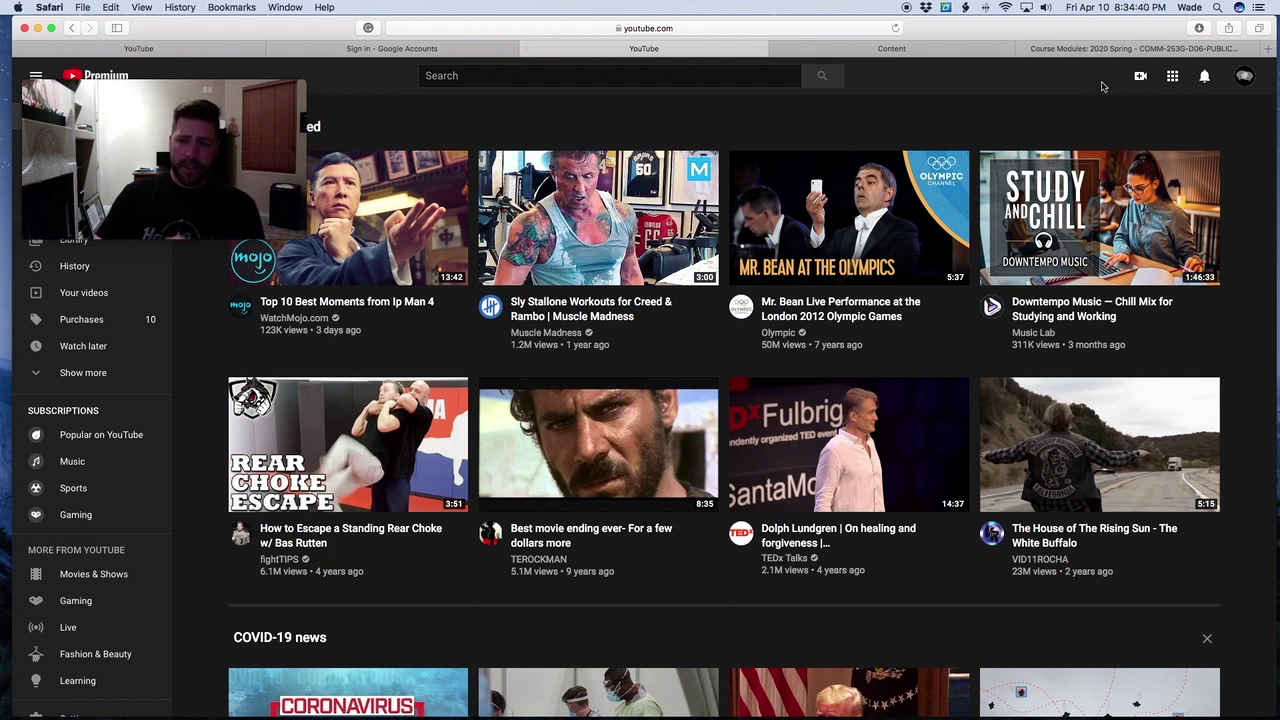
left_click(1173, 77)
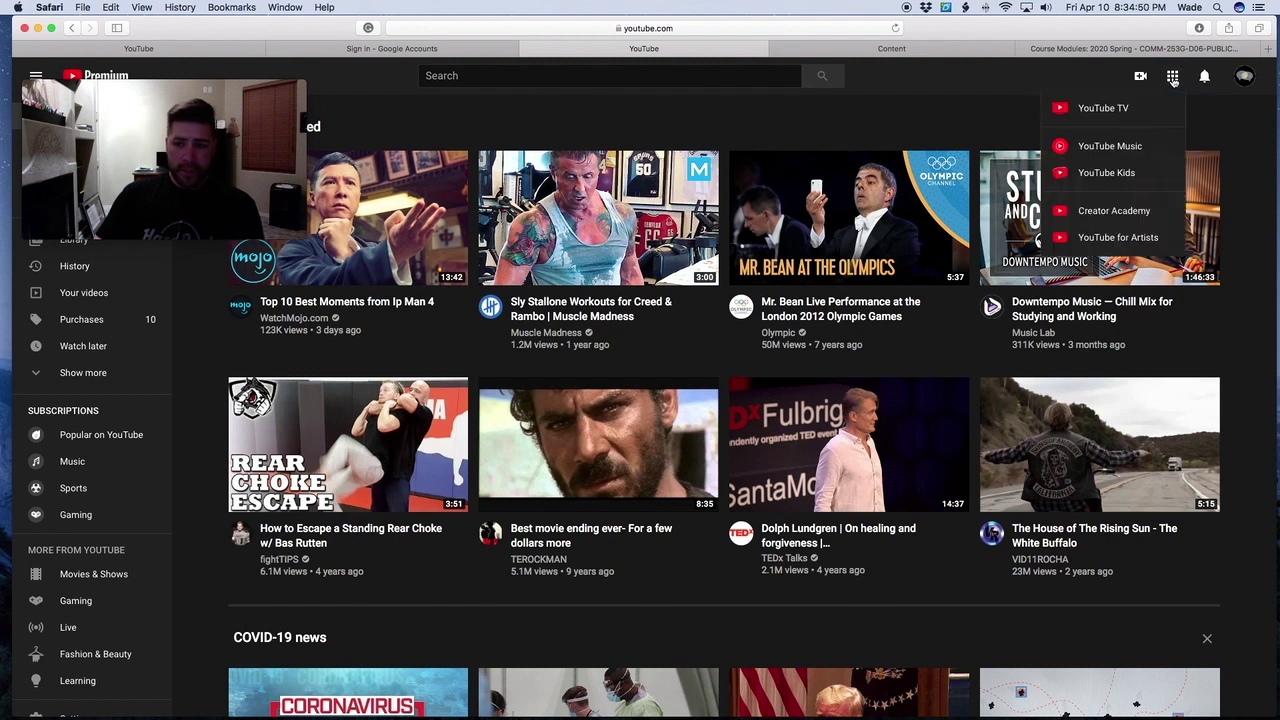
left_click(1174, 79)
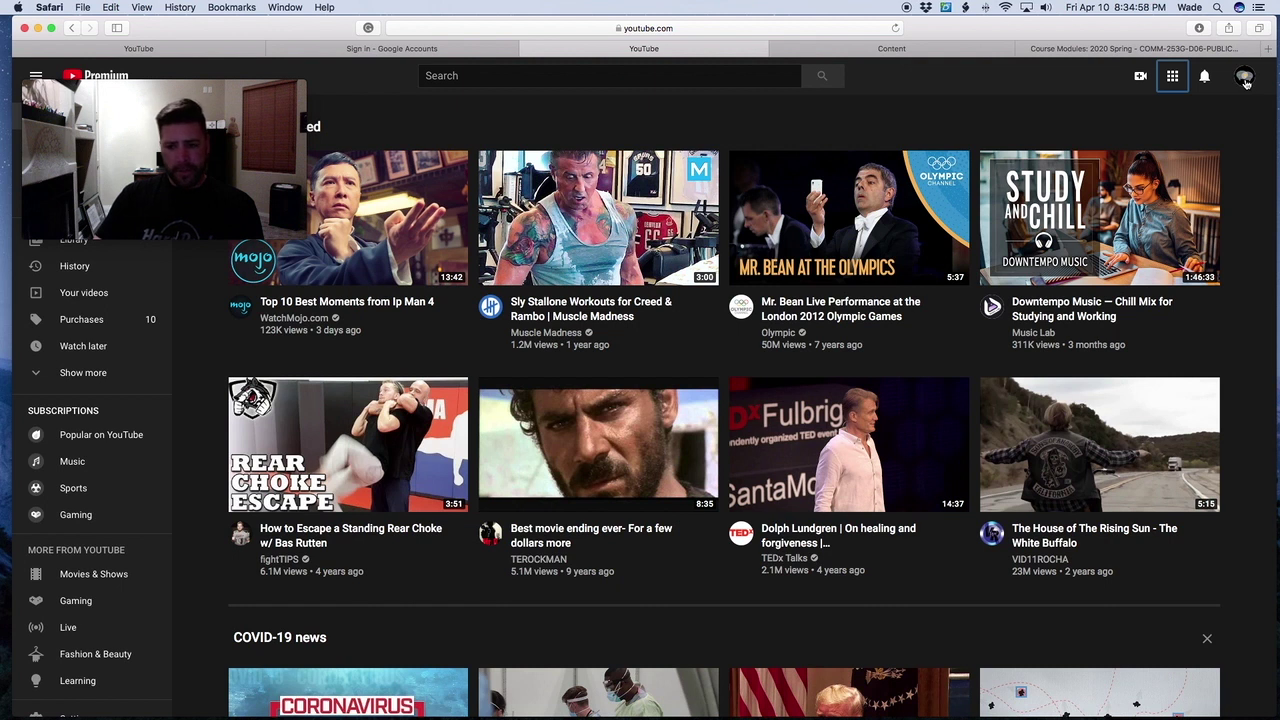
Start a YouTube video upload and choose the movie file Untitled from the Desktop
left_click(1140, 78)
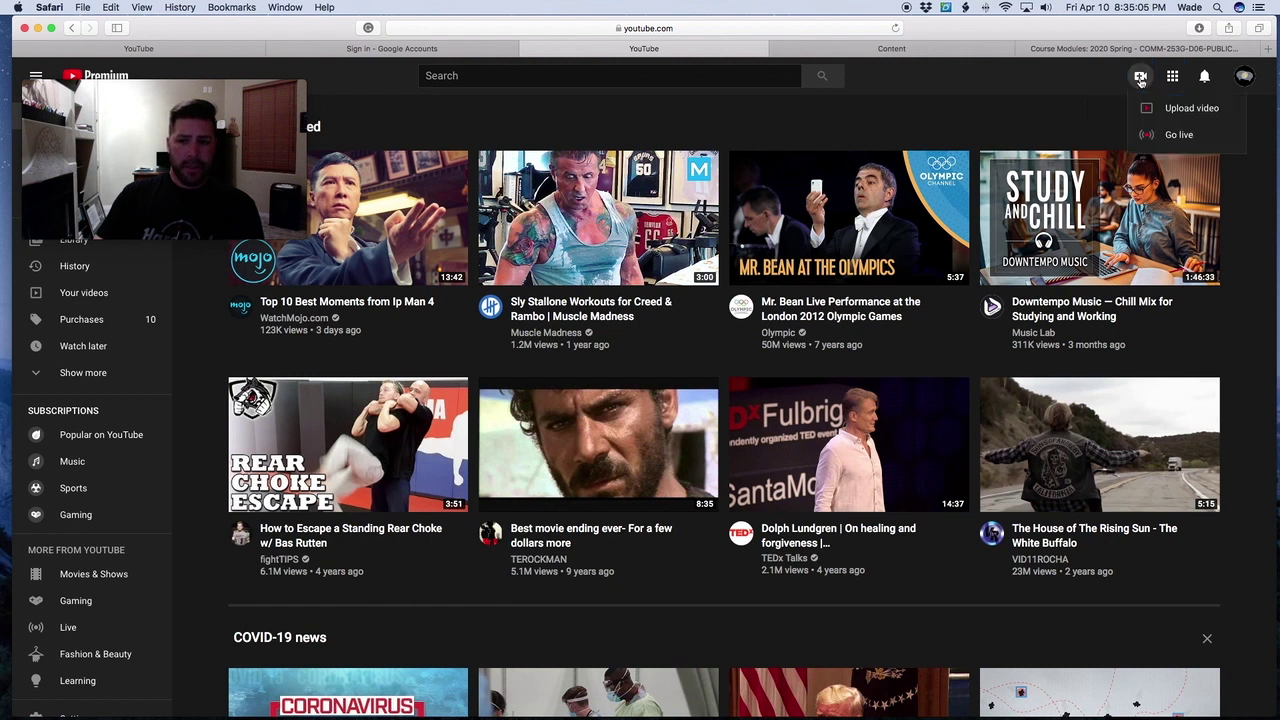
left_click(1190, 110)
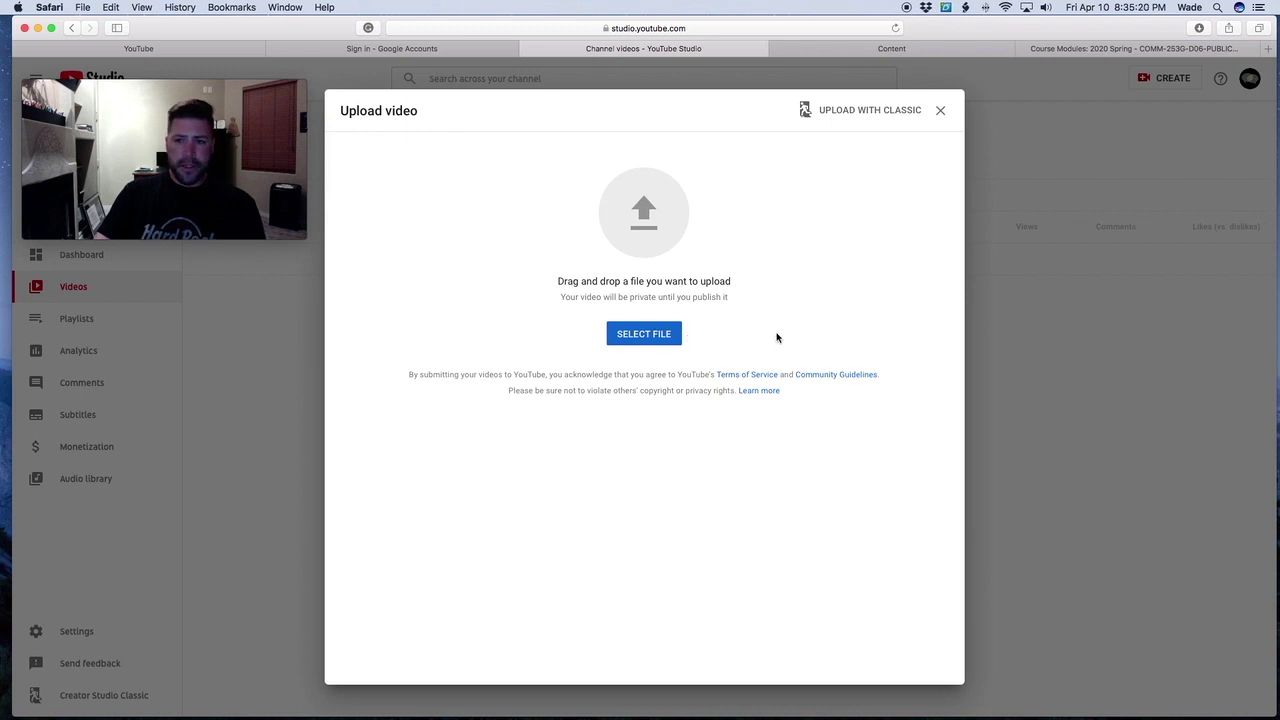
left_click(647, 337)
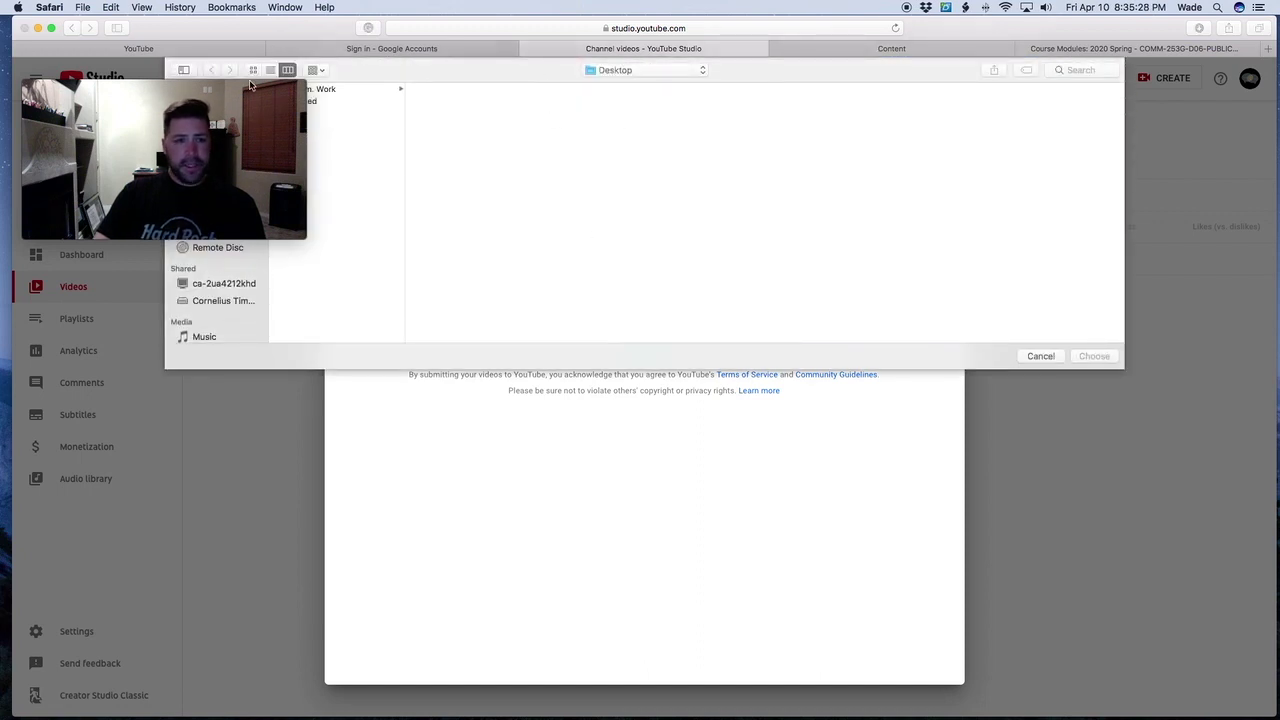
left_click_drag(226, 85, 204, 130)
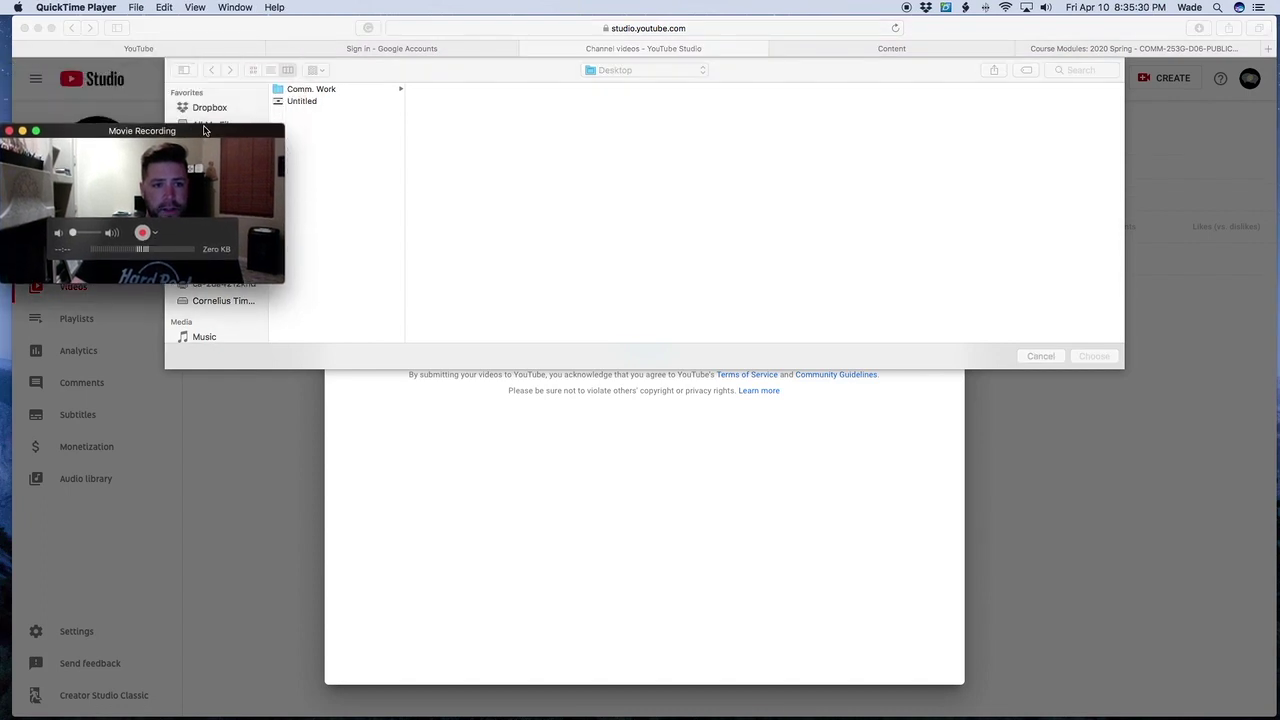
left_click(305, 103)
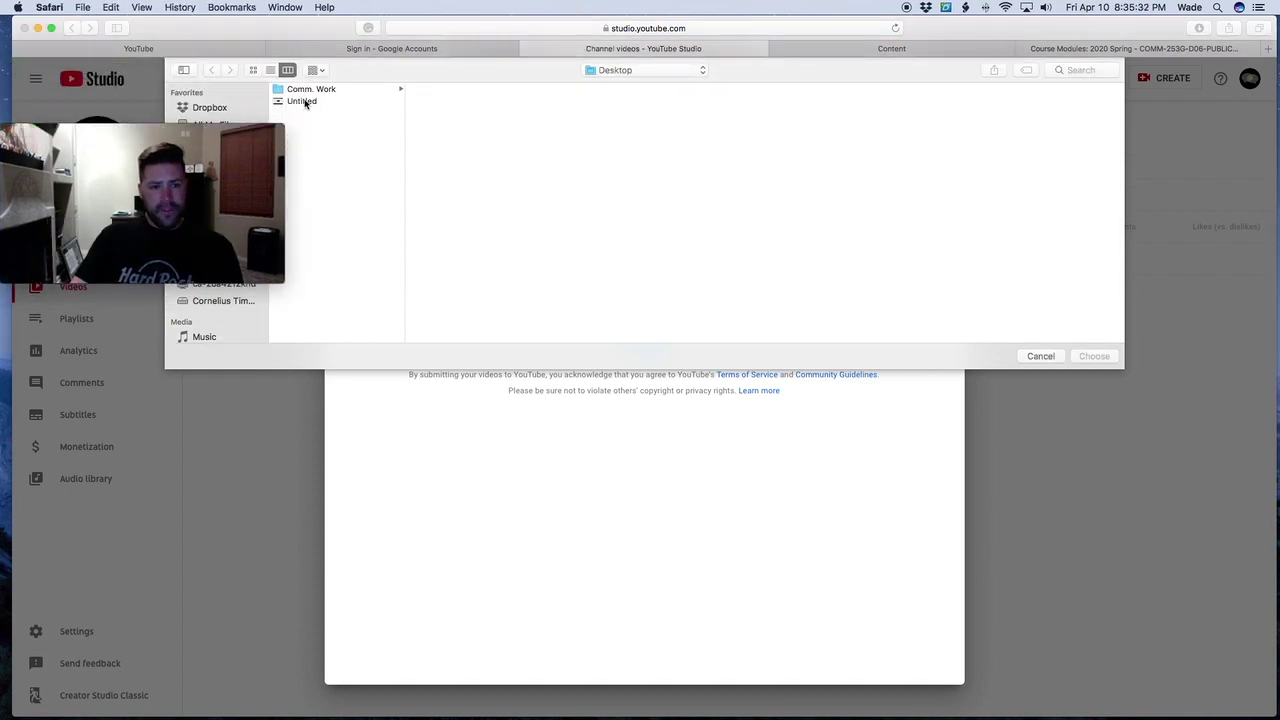
left_click(305, 103)
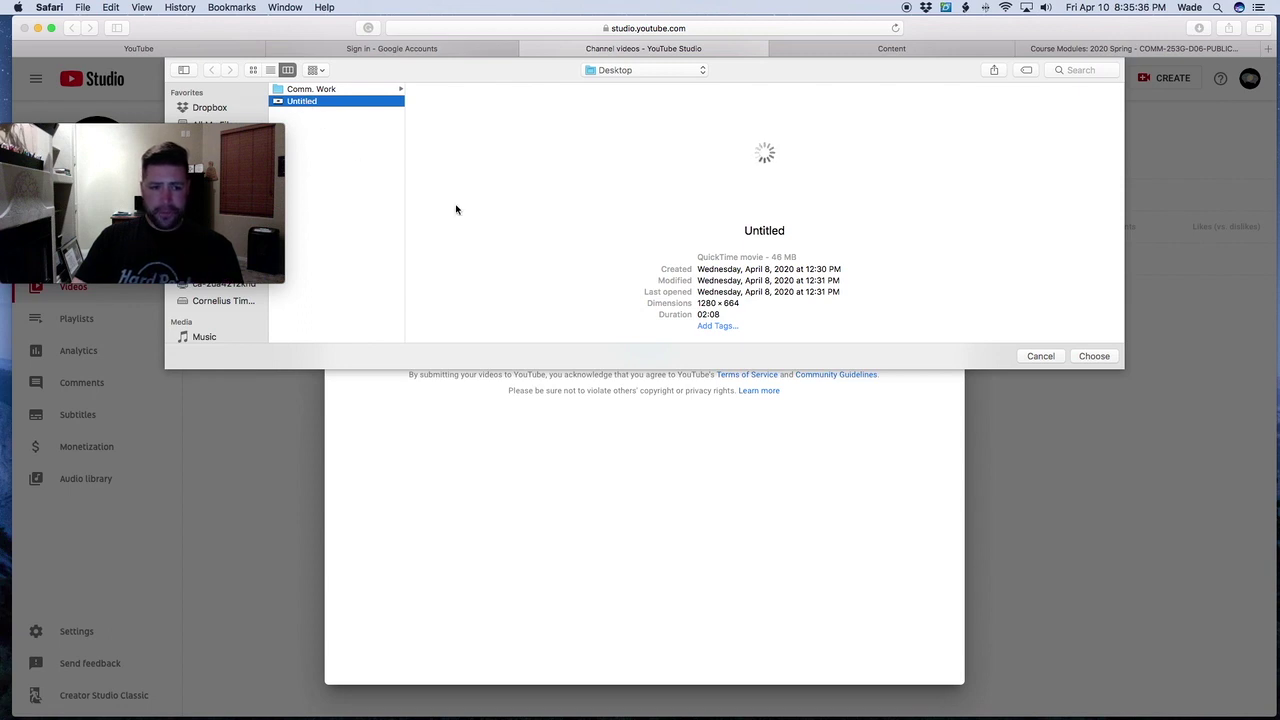
left_click(1094, 357)
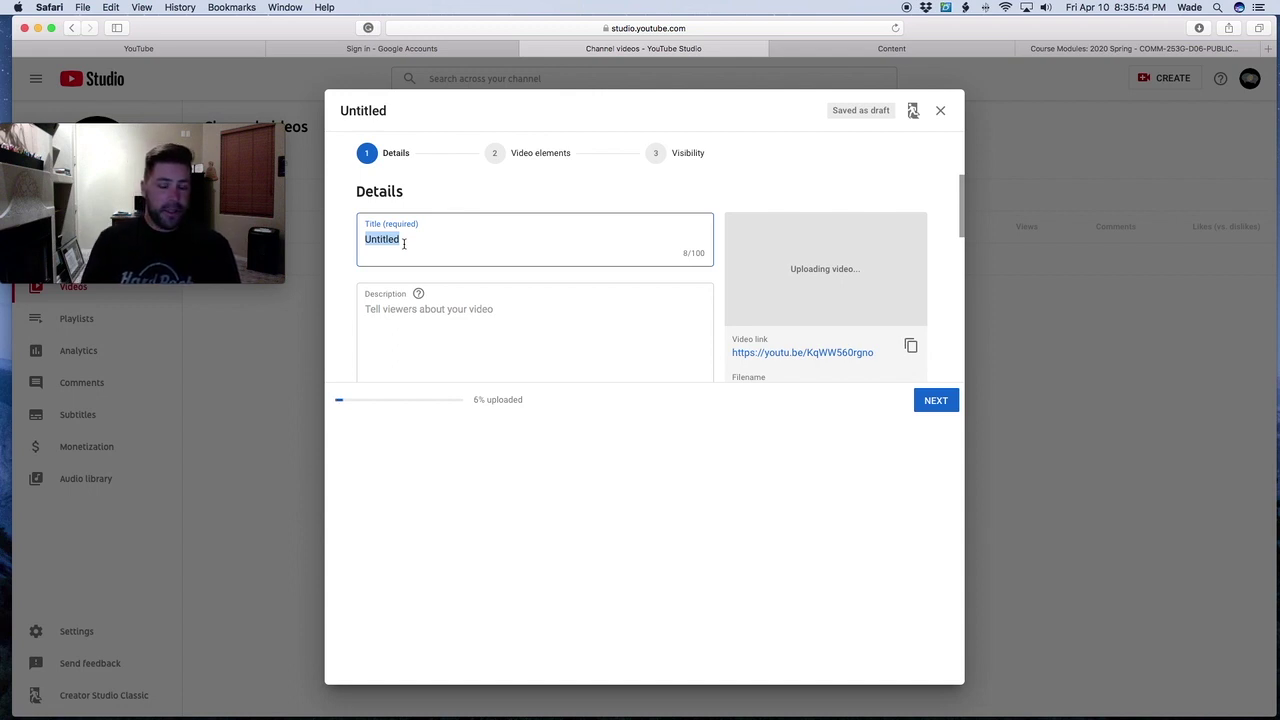
Replace the video's title with "Informative Speech Presentation"
type("INfo")
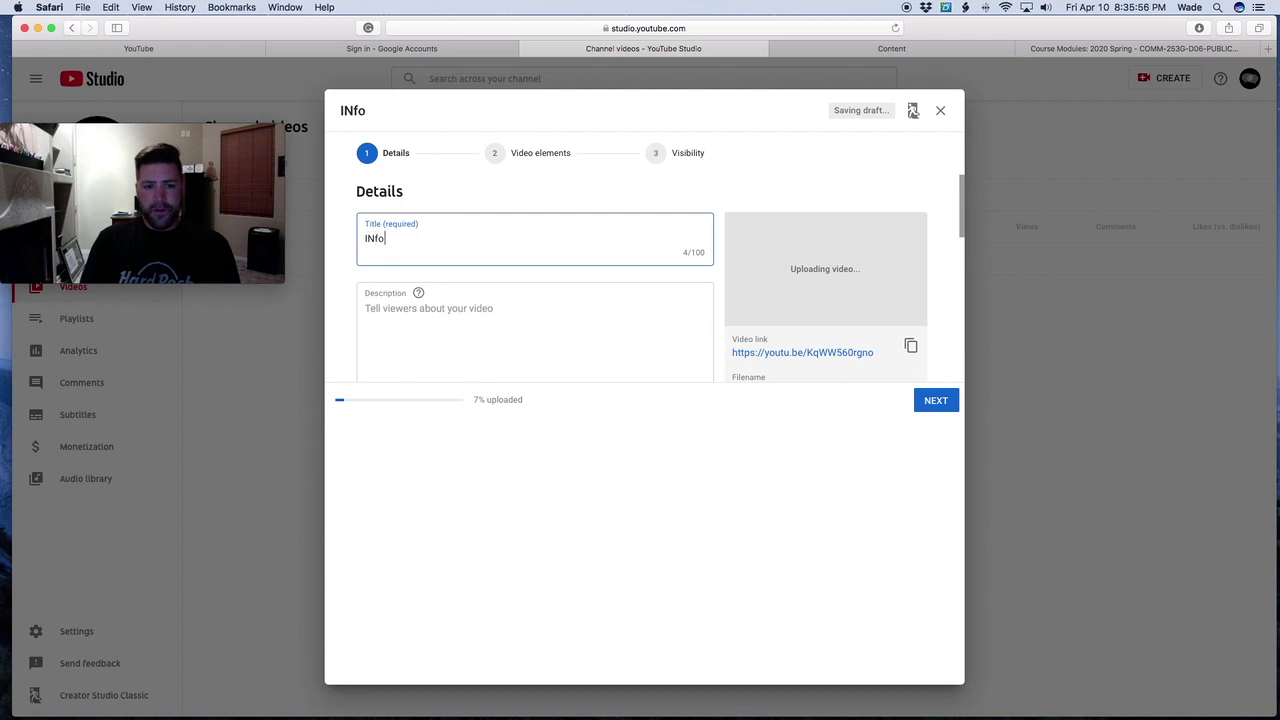
key("BackSpace")
key("BackSpace")
key("BackSpace")
type("nfor")
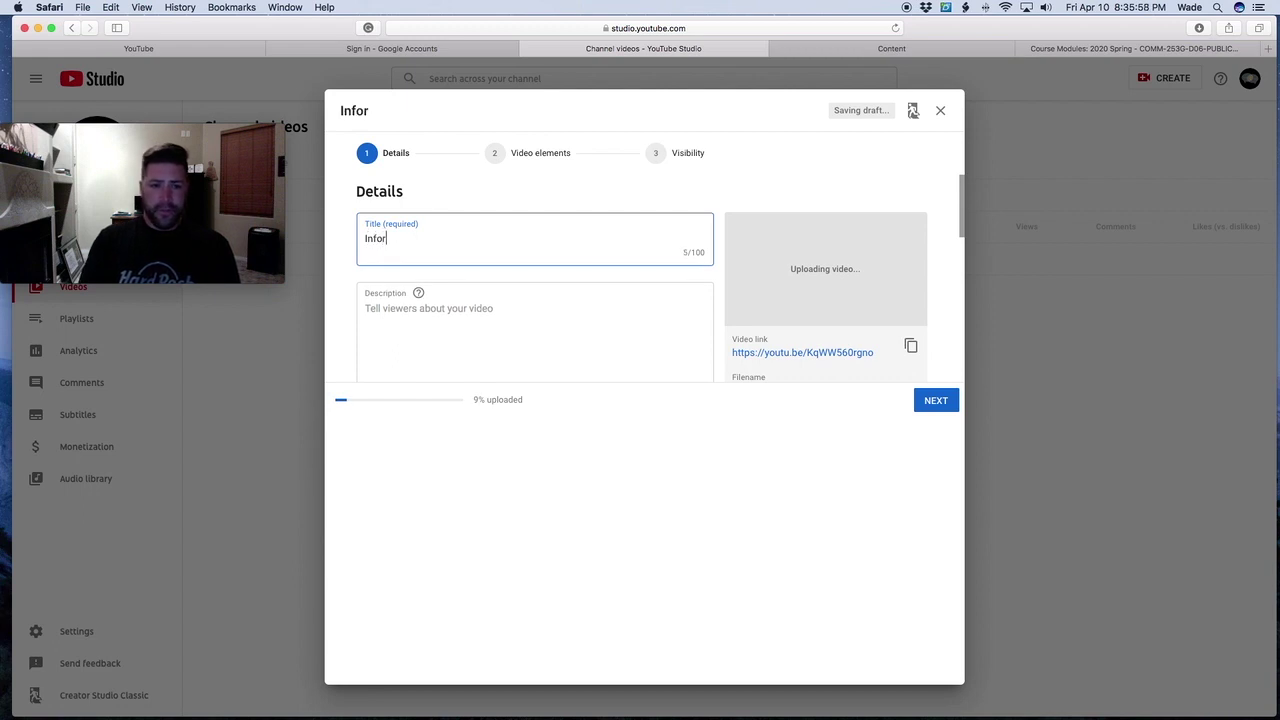
type("mative Spee")
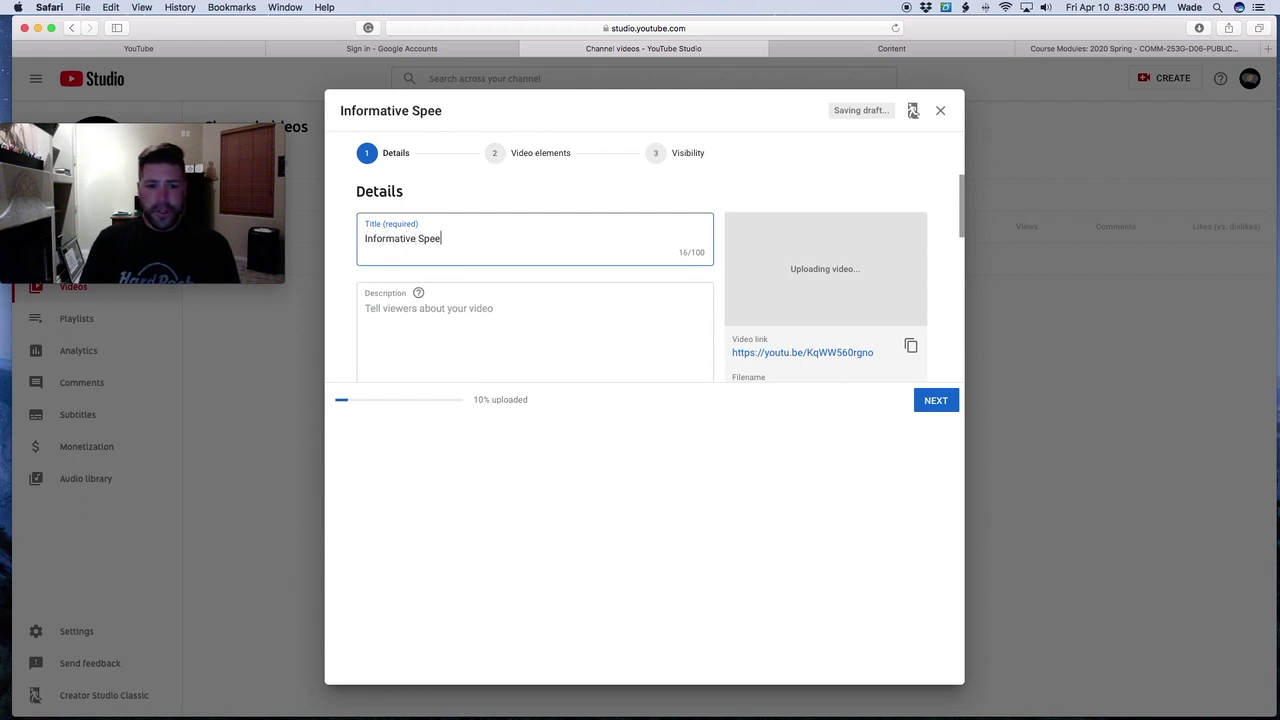
type("ch Presentation")
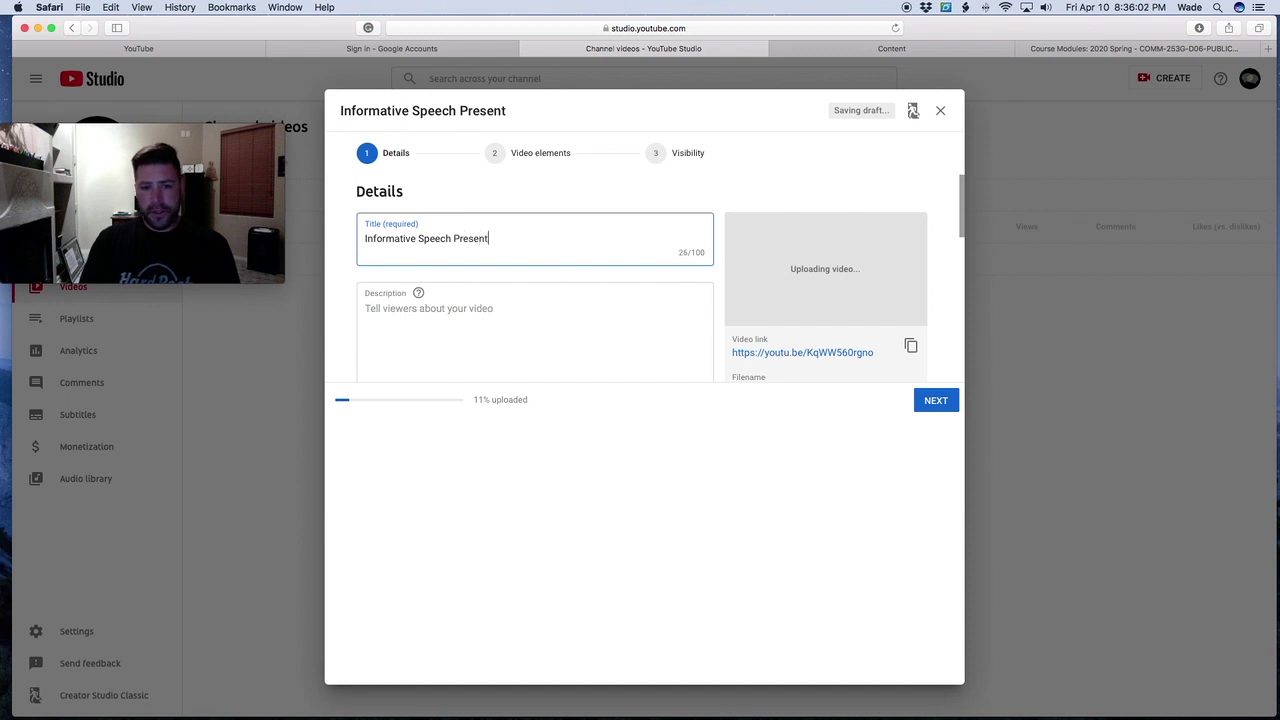
Enter the video description "This is my informative speech for Public Speaking Class."
left_click(384, 313)
type("This is")
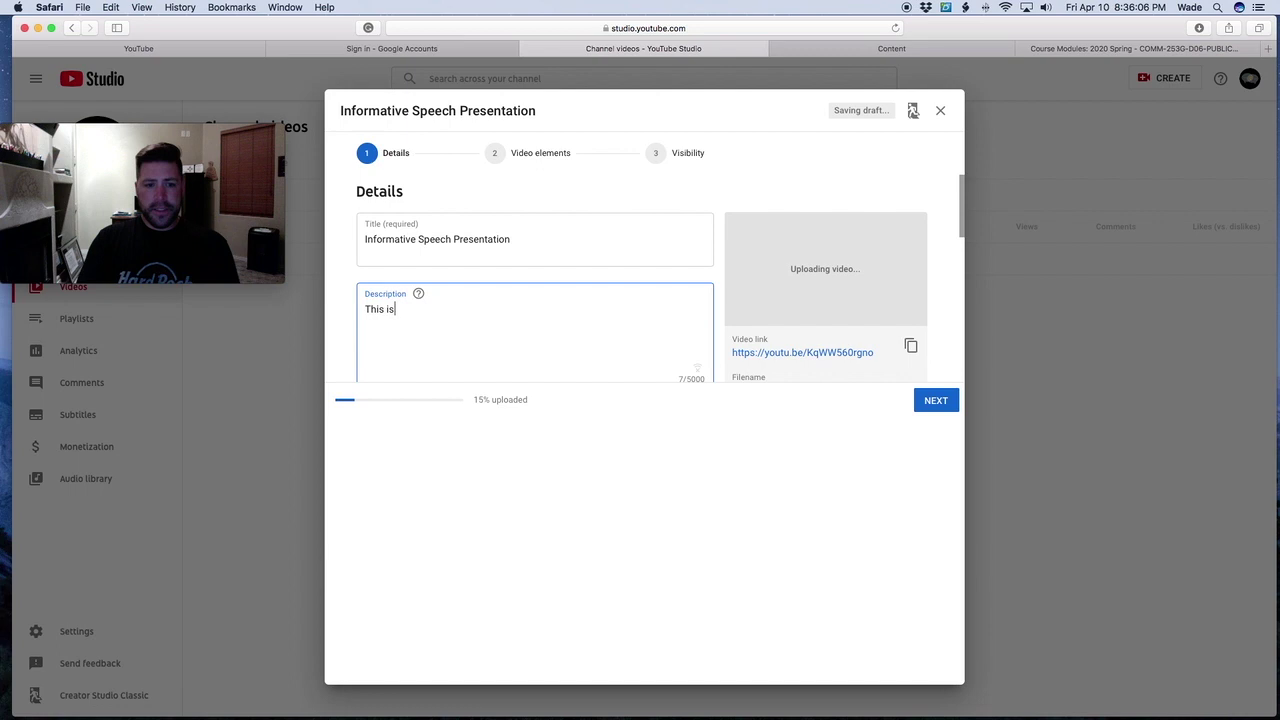
type(" my informative speech for")
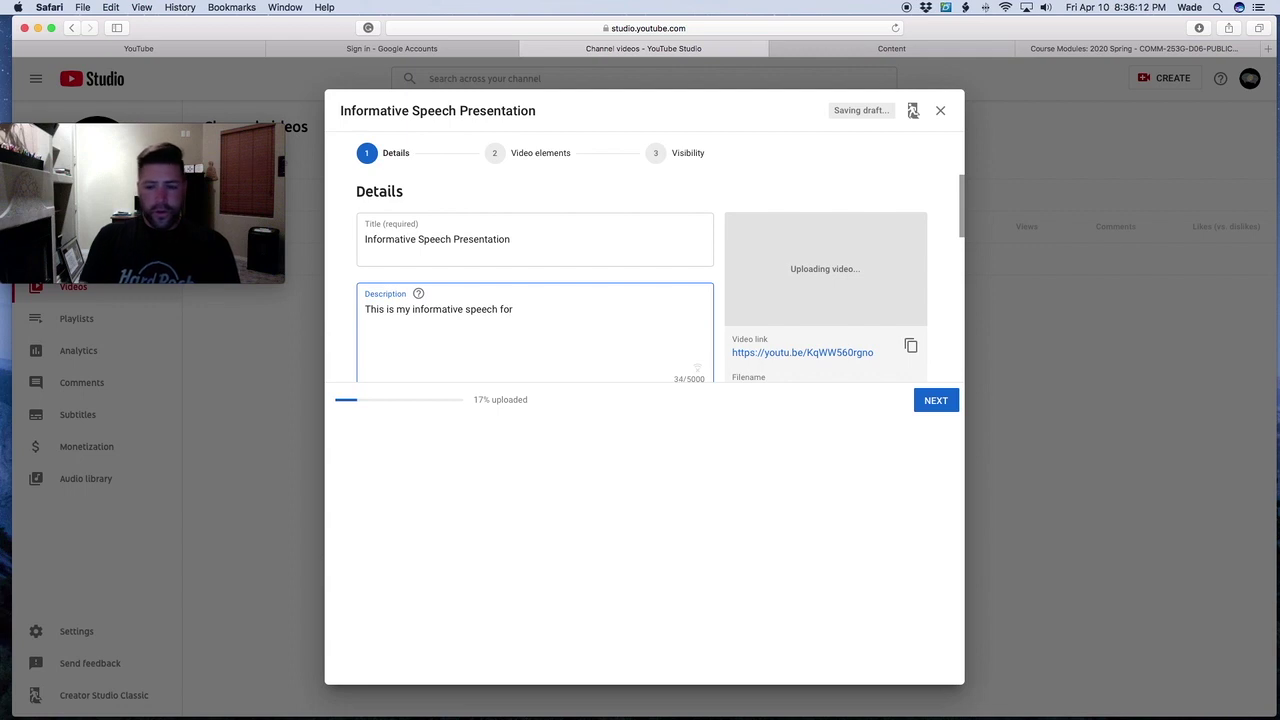
type("Spee")
key("BackSpace")
key("BackSpace")
key("BackSpace")
key("BackSpace")
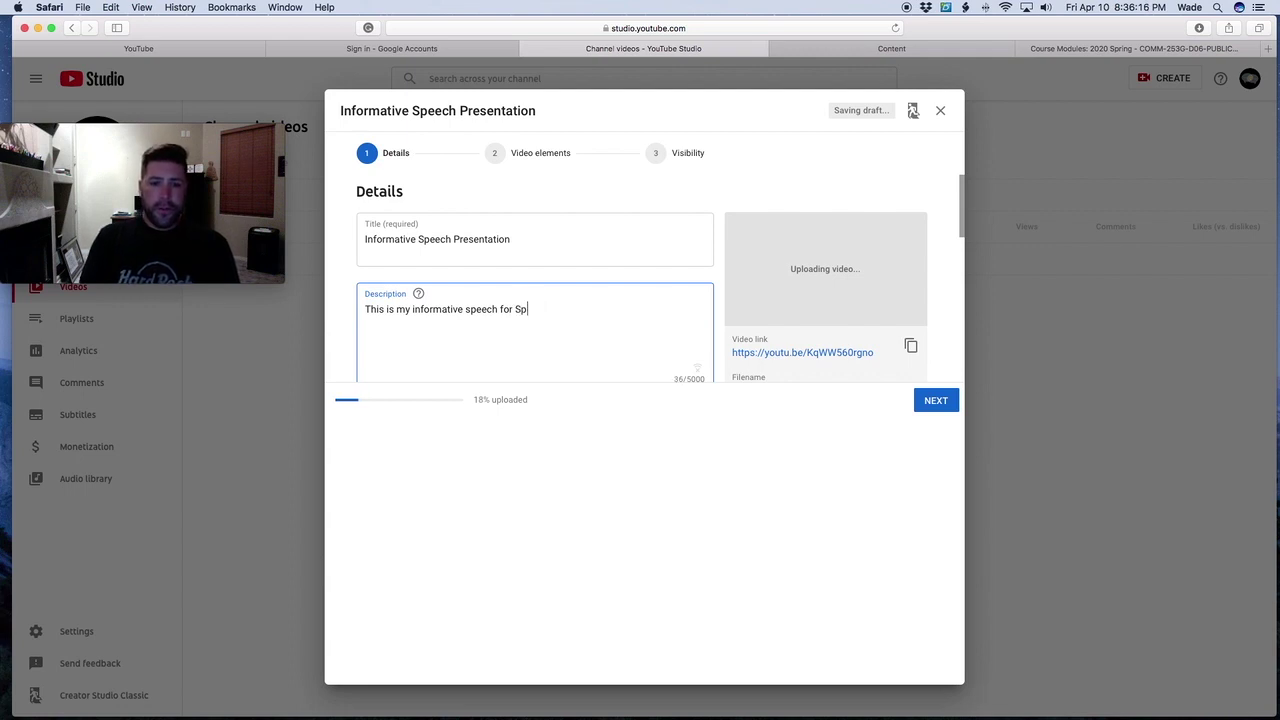
type("Public Speaking Class.")
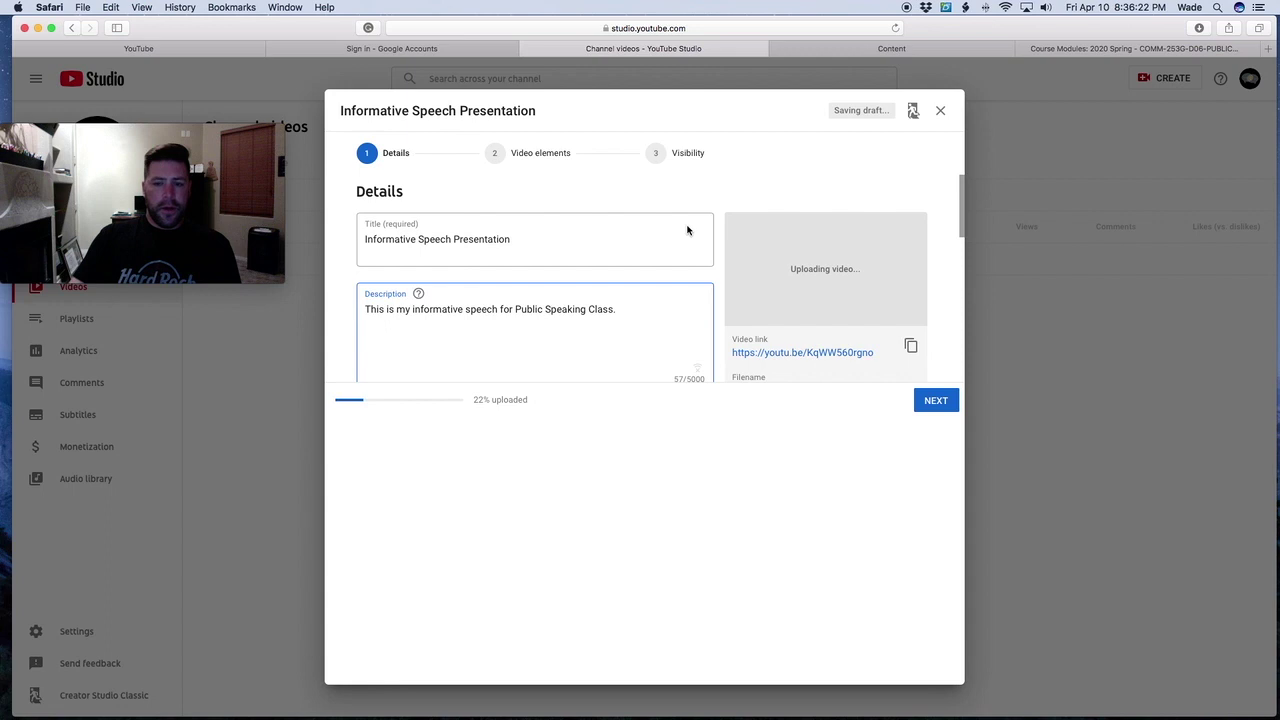
Set the video's audience to "No, it's not made for kids"
scroll(712, 210, "down", 3)
scroll(713, 211, "down", 5)
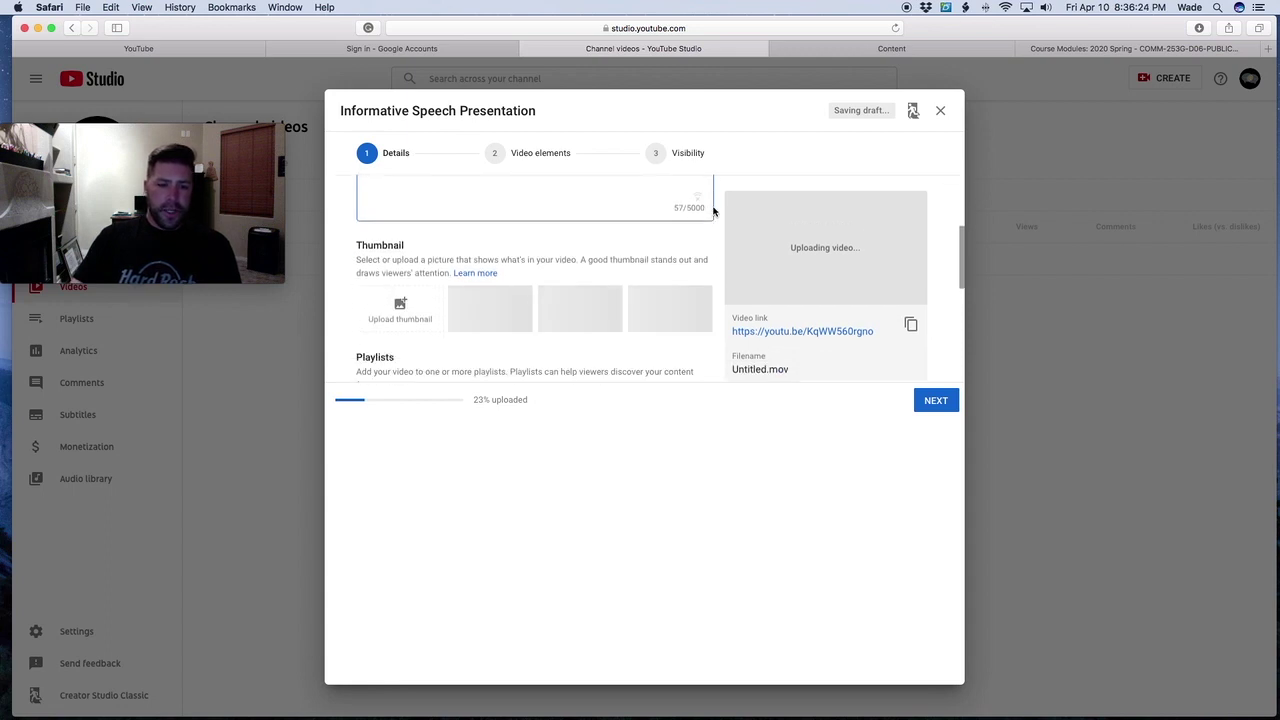
scroll(713, 211, "down", 2)
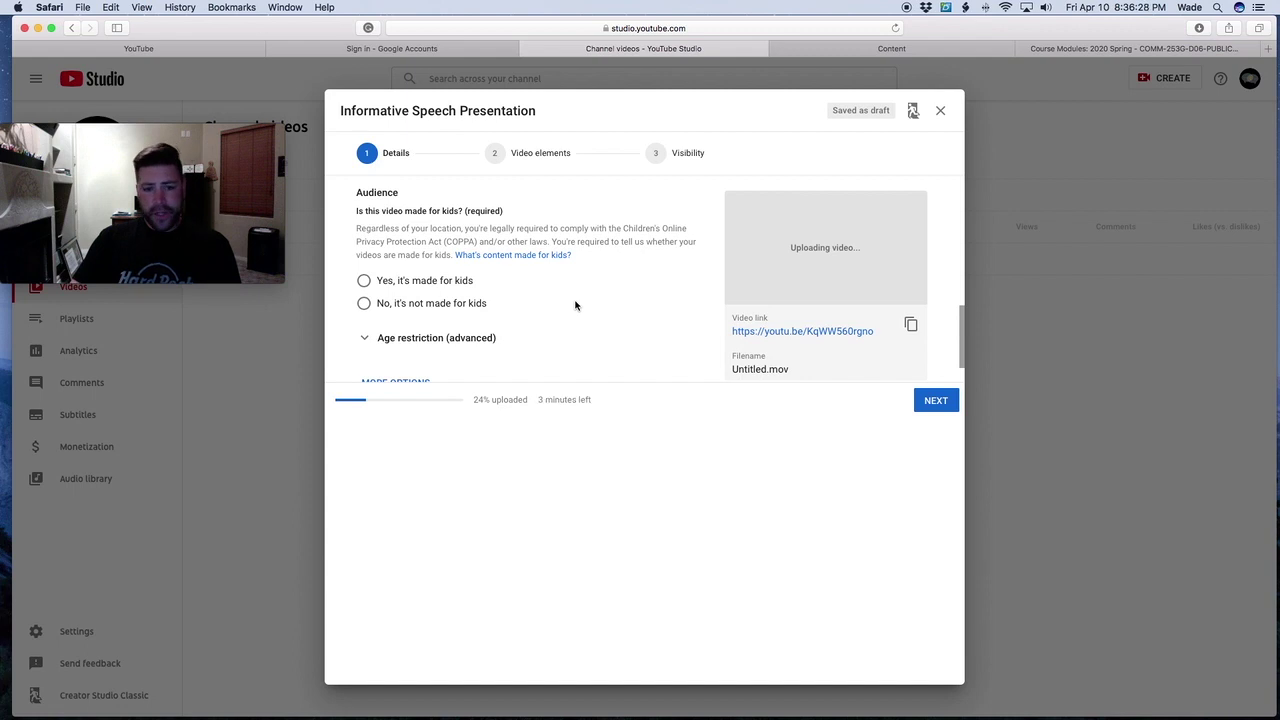
left_click(365, 305)
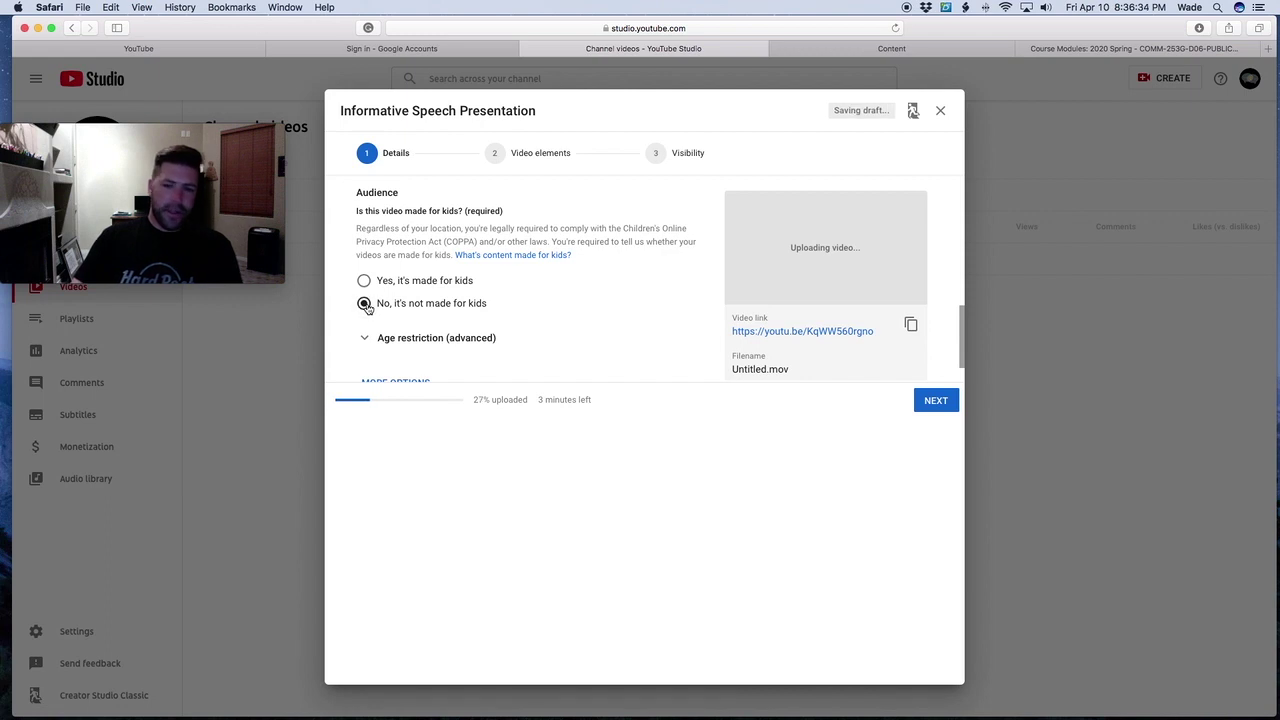
scroll(367, 308, "up", 1)
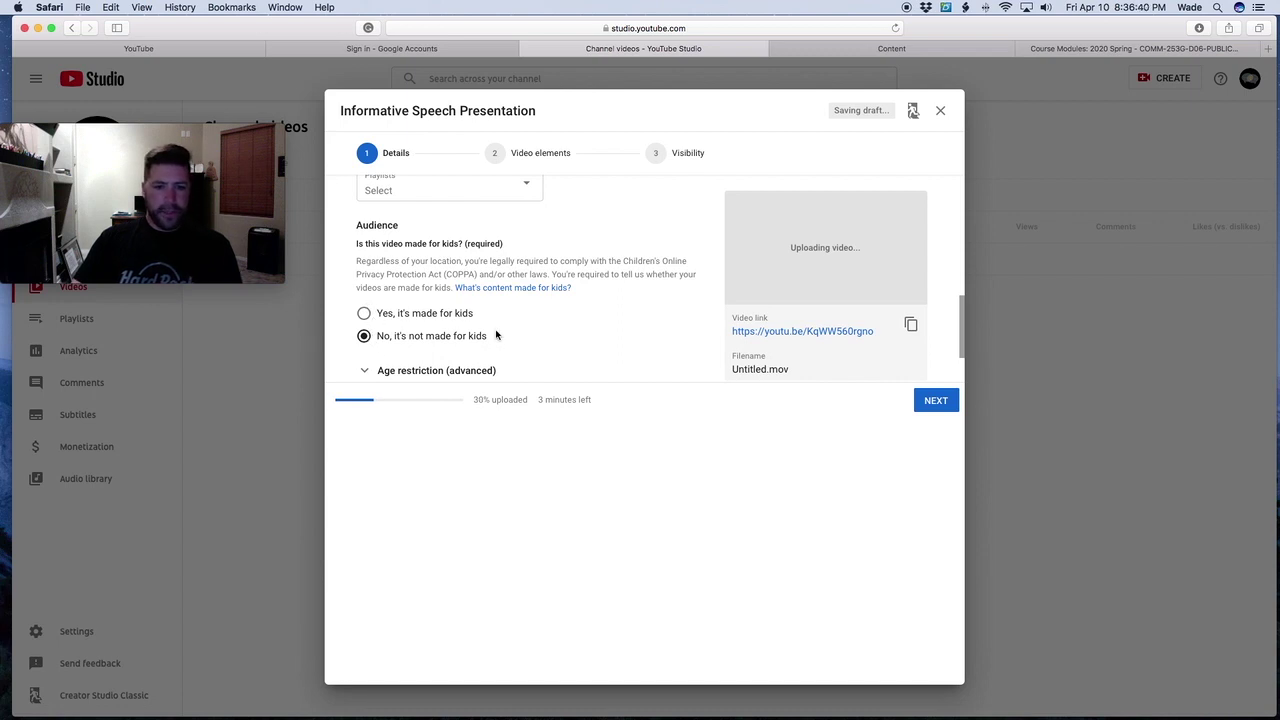
scroll(500, 335, "up", 5)
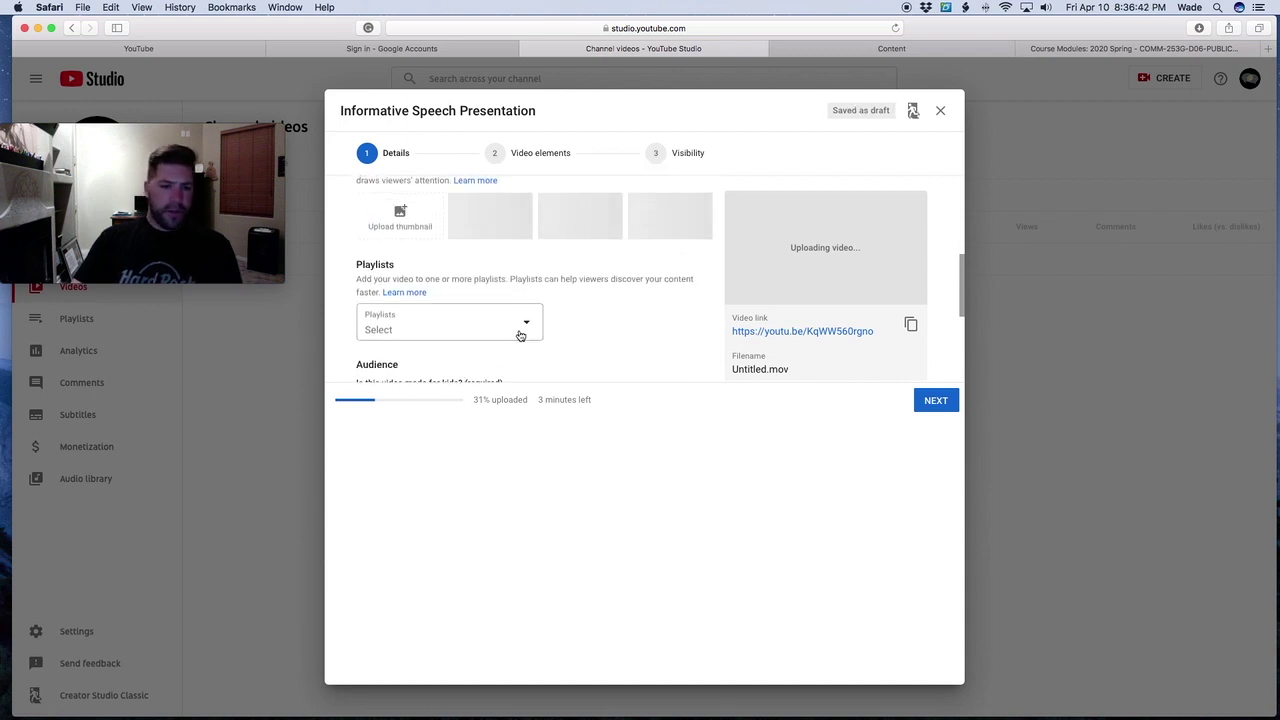
scroll(679, 305, "up", 1)
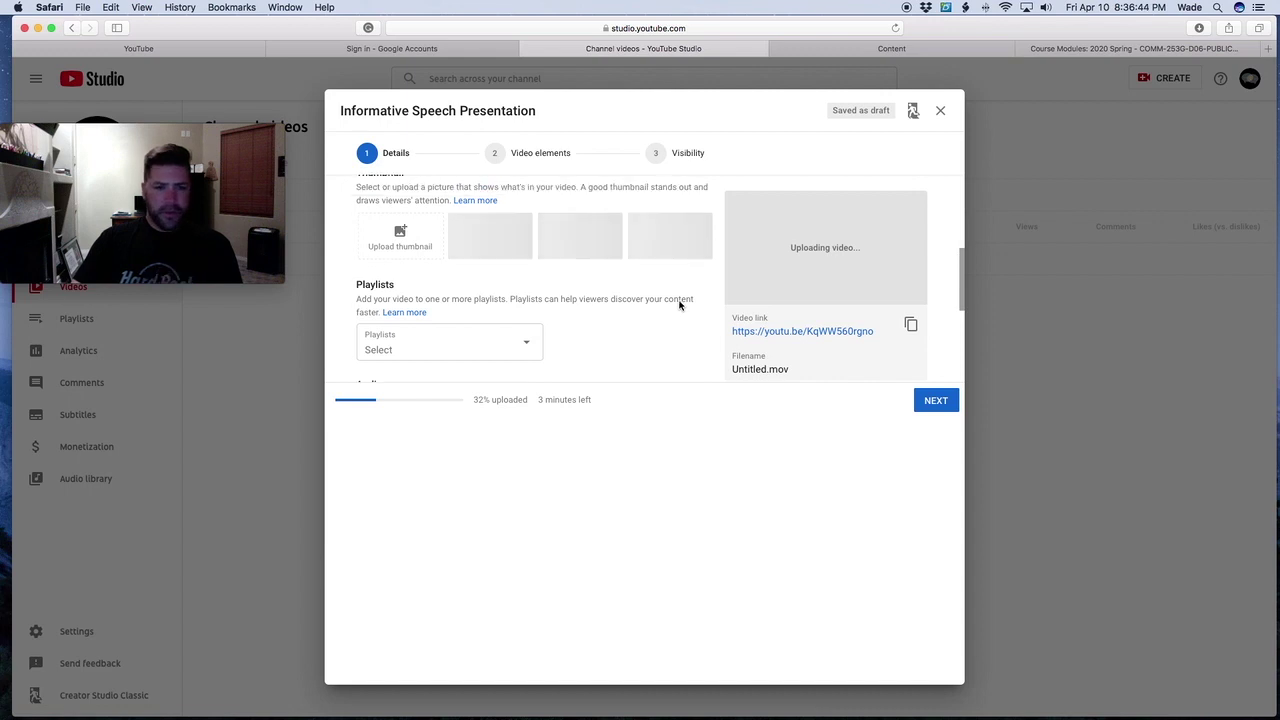
scroll(679, 305, "up", 4)
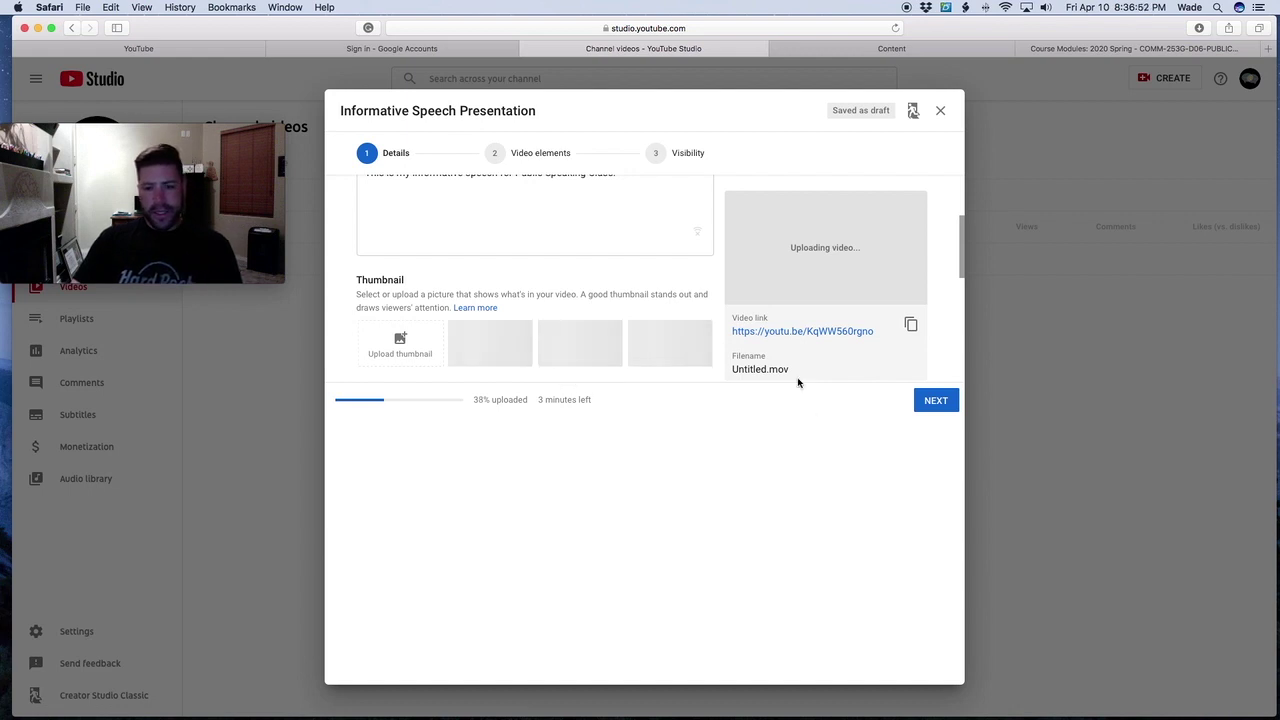
Continue through the video elements stage to the visibility settings without adding an end screen or cards
left_click(934, 401)
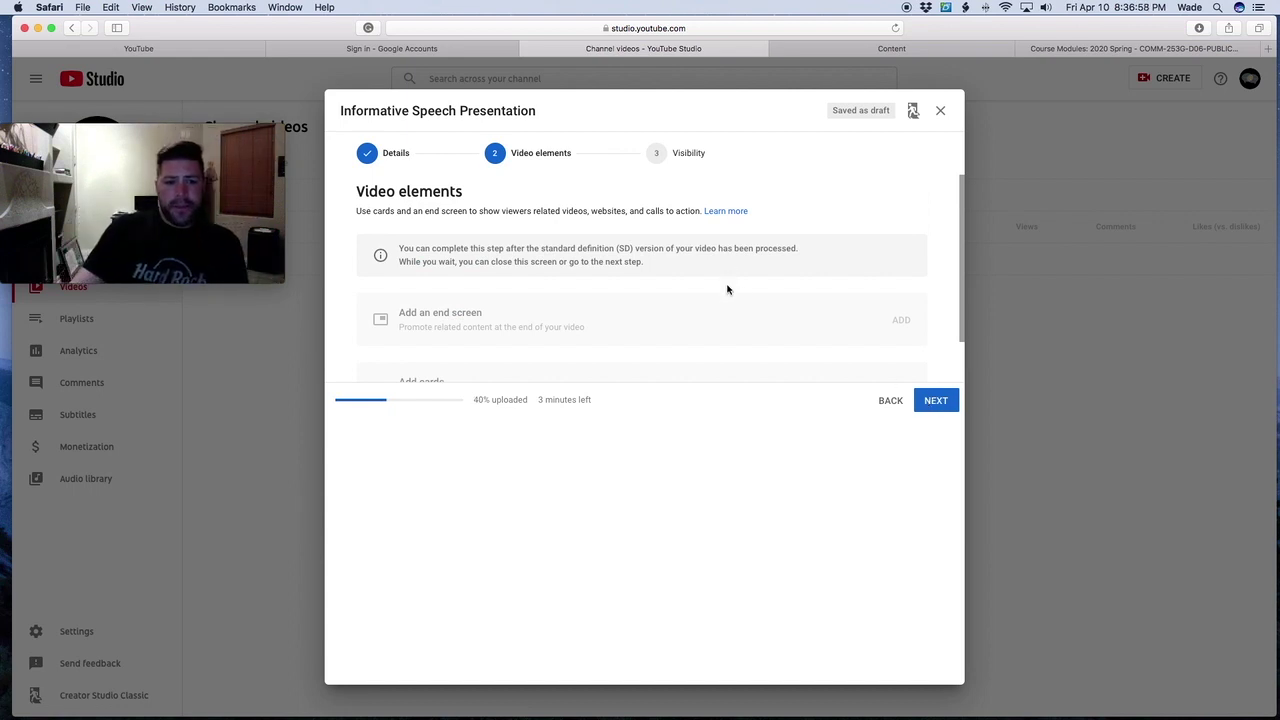
scroll(727, 288, "down", 1)
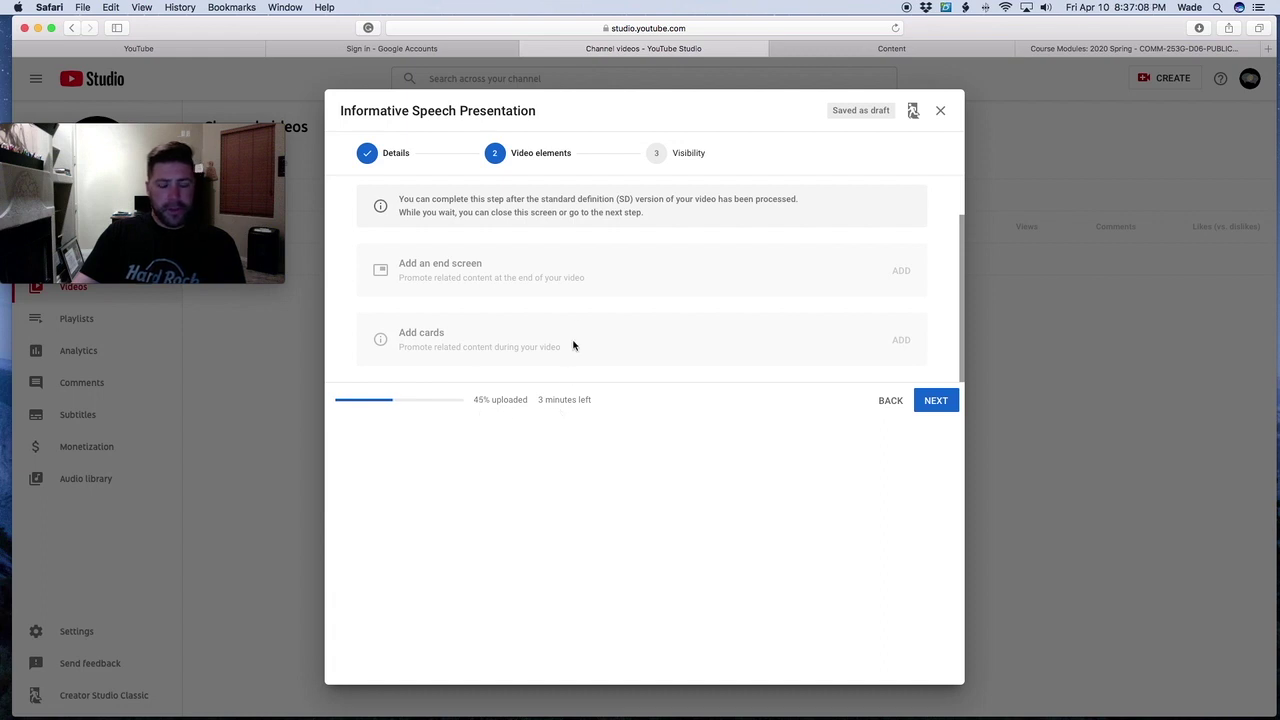
scroll(575, 325, "up", 3)
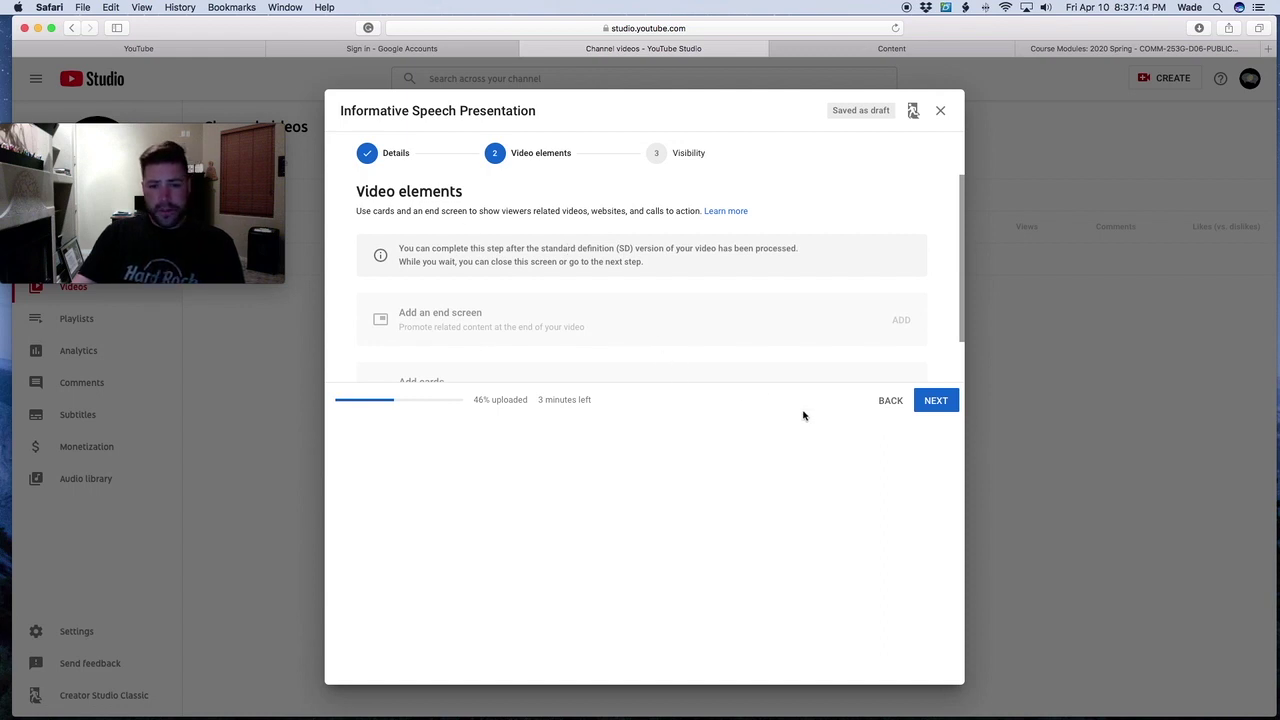
left_click(934, 402)
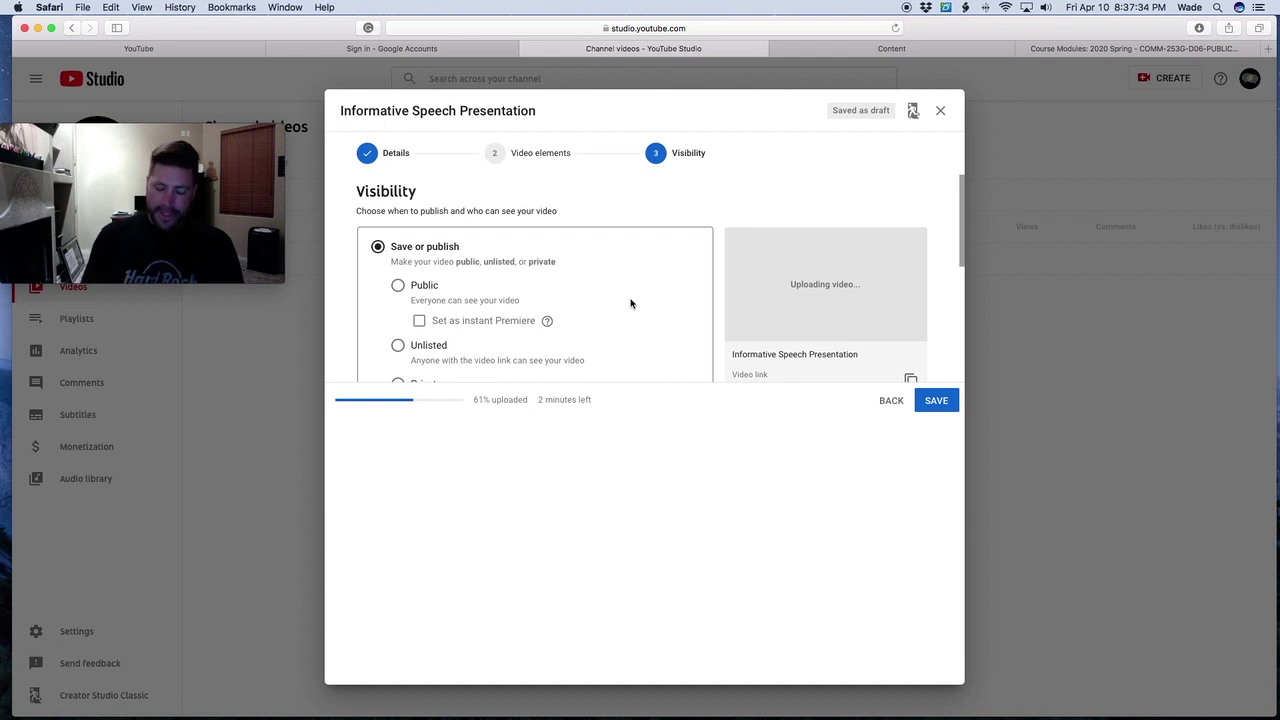
Set the video's visibility to Unlisted, save it, and dismiss the uploading notice
scroll(630, 303, "down", 3)
left_click(398, 258)
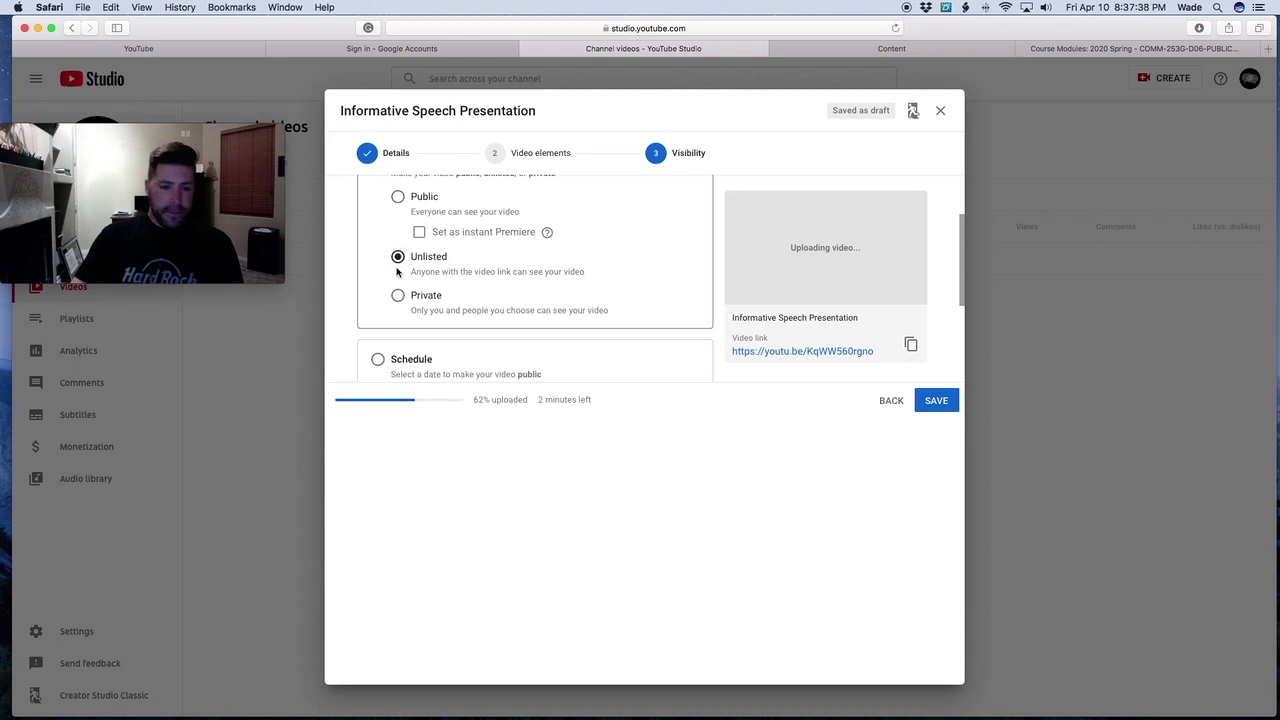
left_click(397, 295)
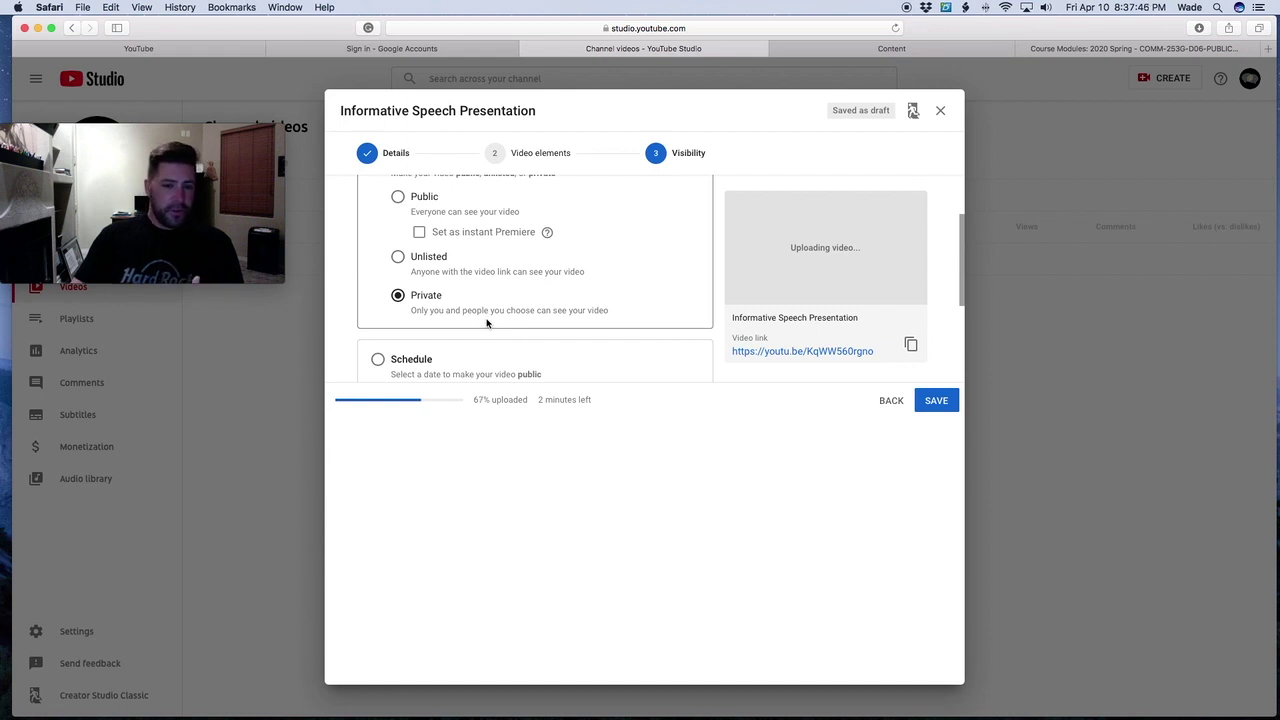
left_click(397, 256)
left_click(397, 296)
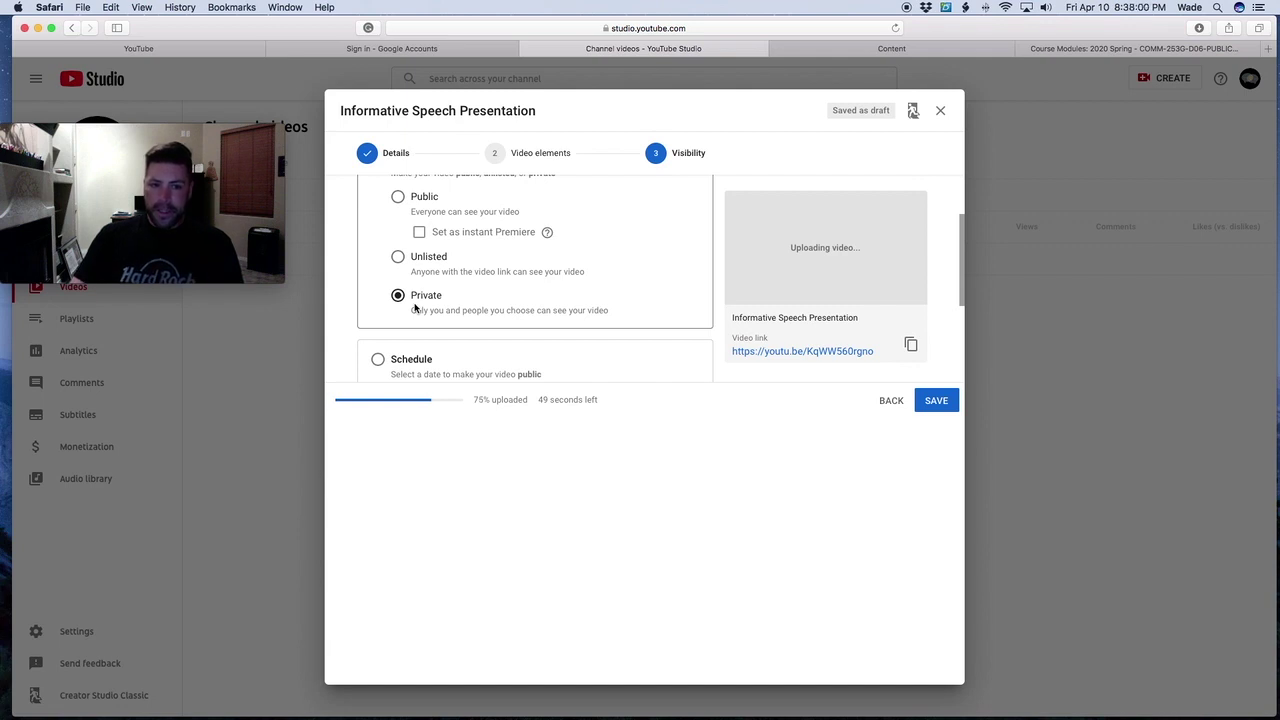
left_click(398, 259)
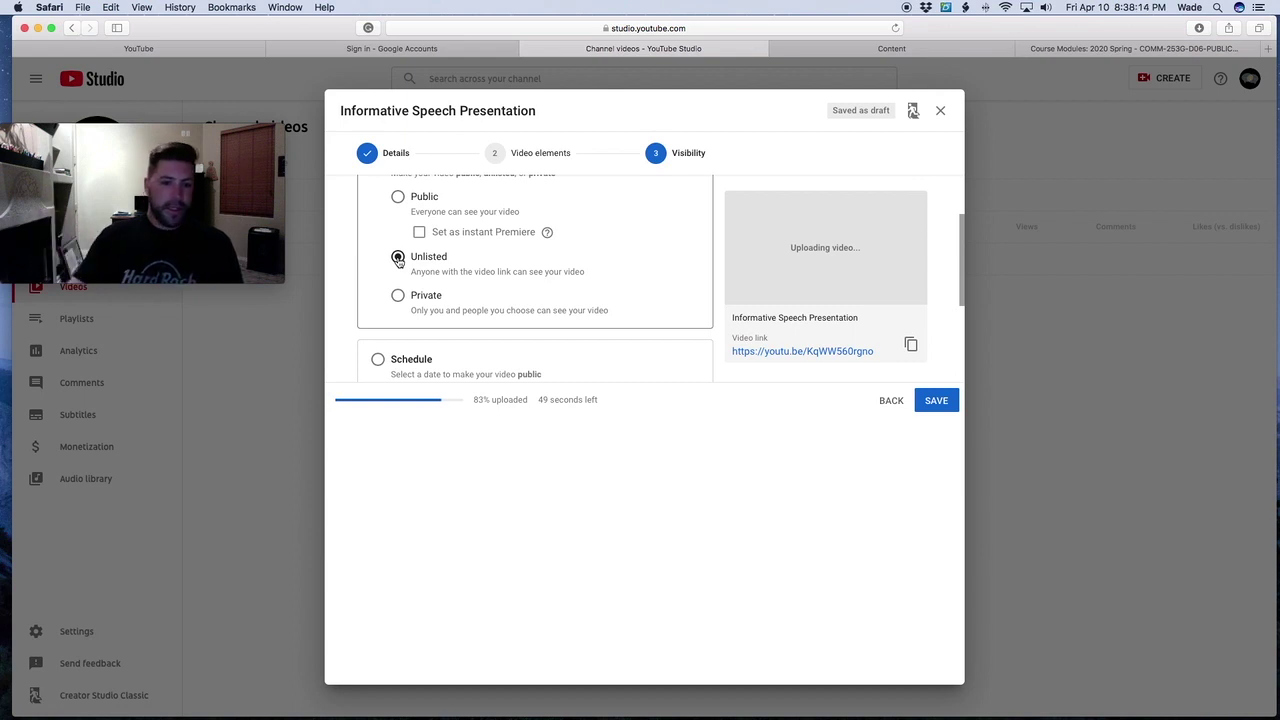
scroll(554, 309, "down", 5)
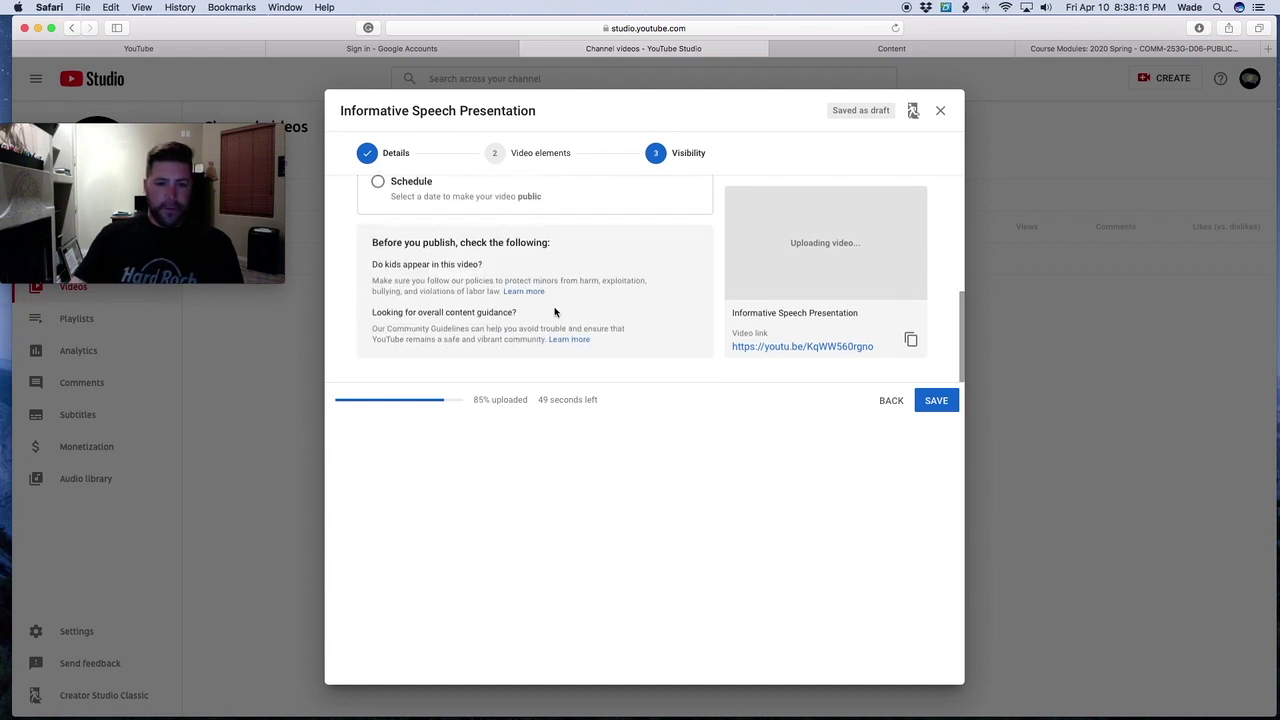
left_click(926, 402)
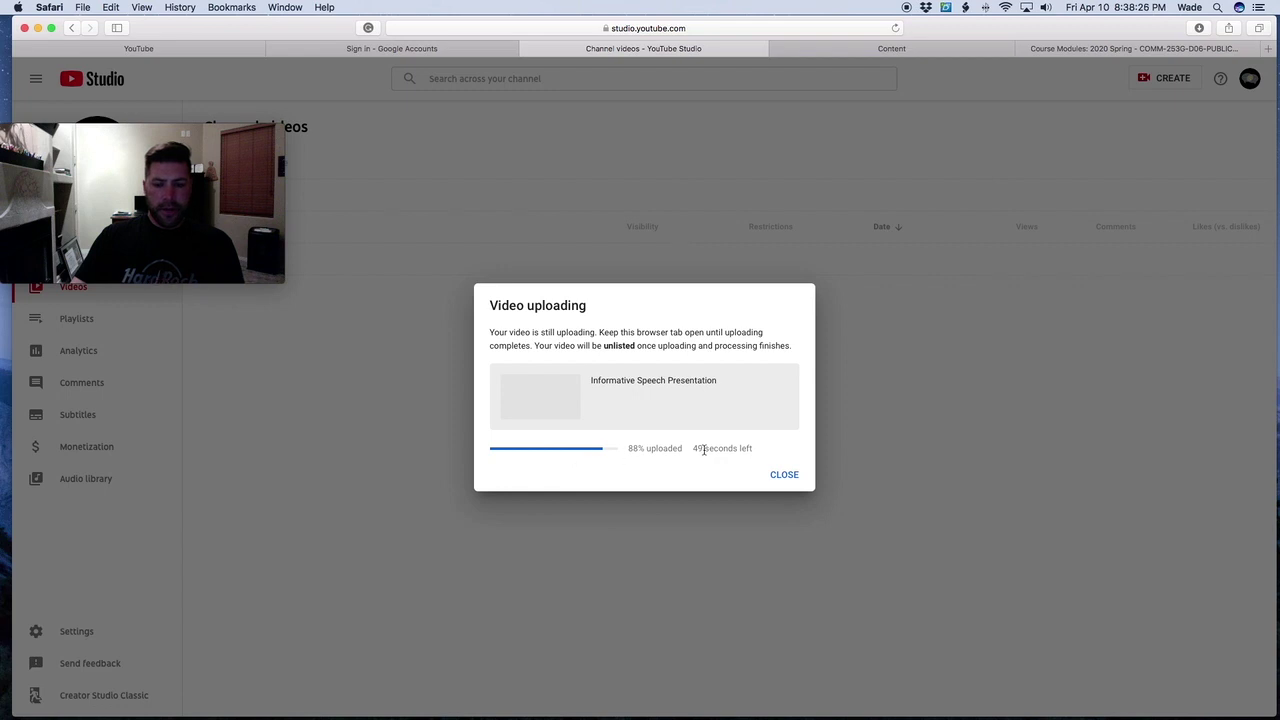
left_click(784, 476)
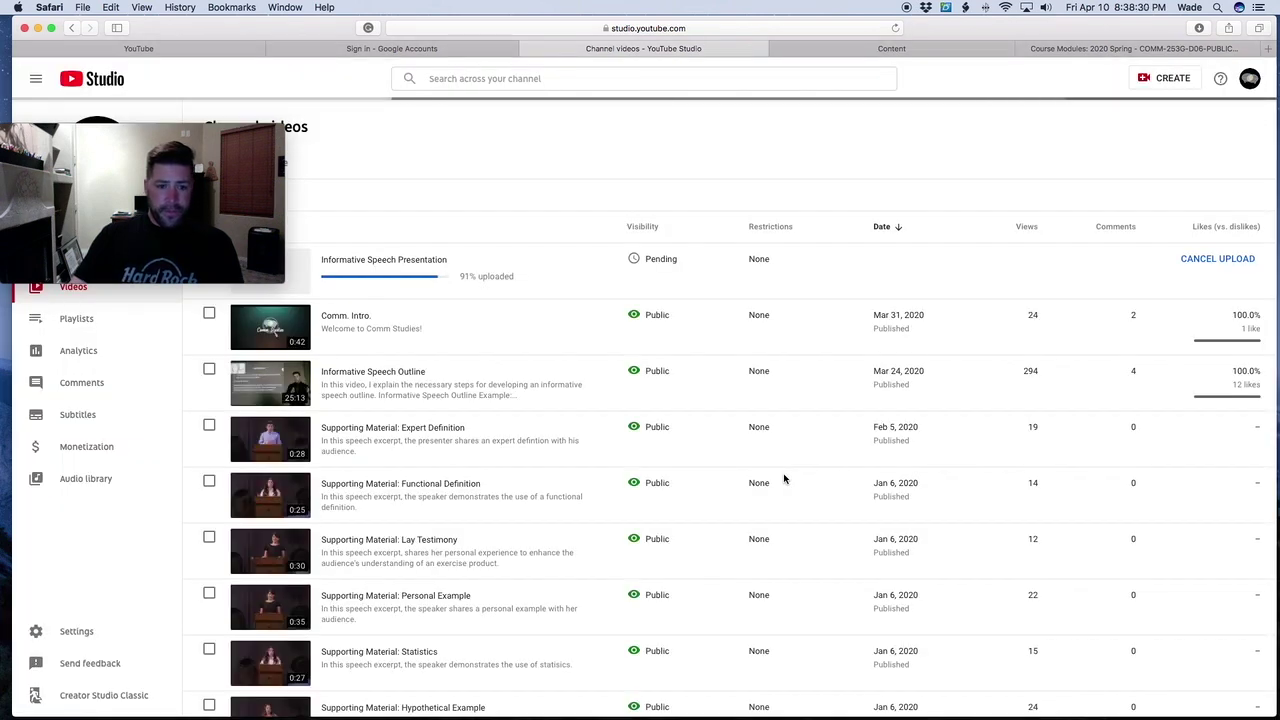
Cancel the pending upload of Informative Speech Presentation and confirm the cancellation
mouse_move(90, 135)
left_click_drag(90, 135, 97, 43)
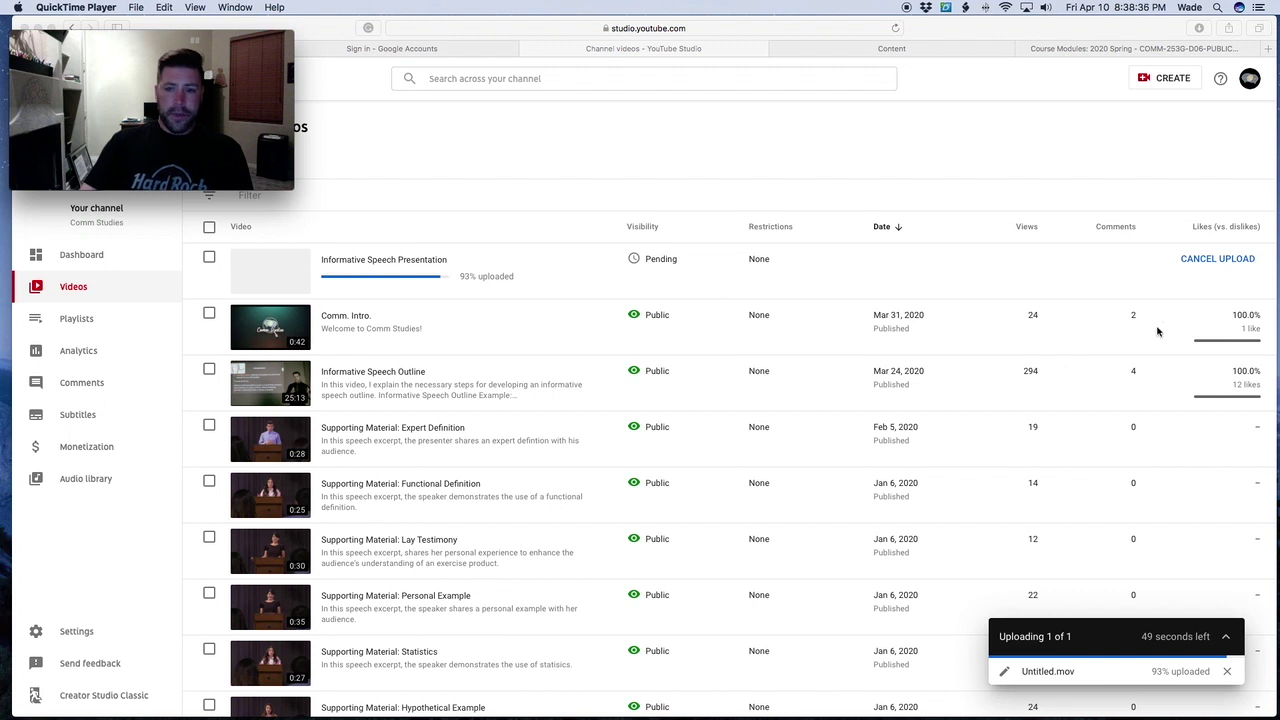
left_click(1210, 261)
left_click(1210, 261)
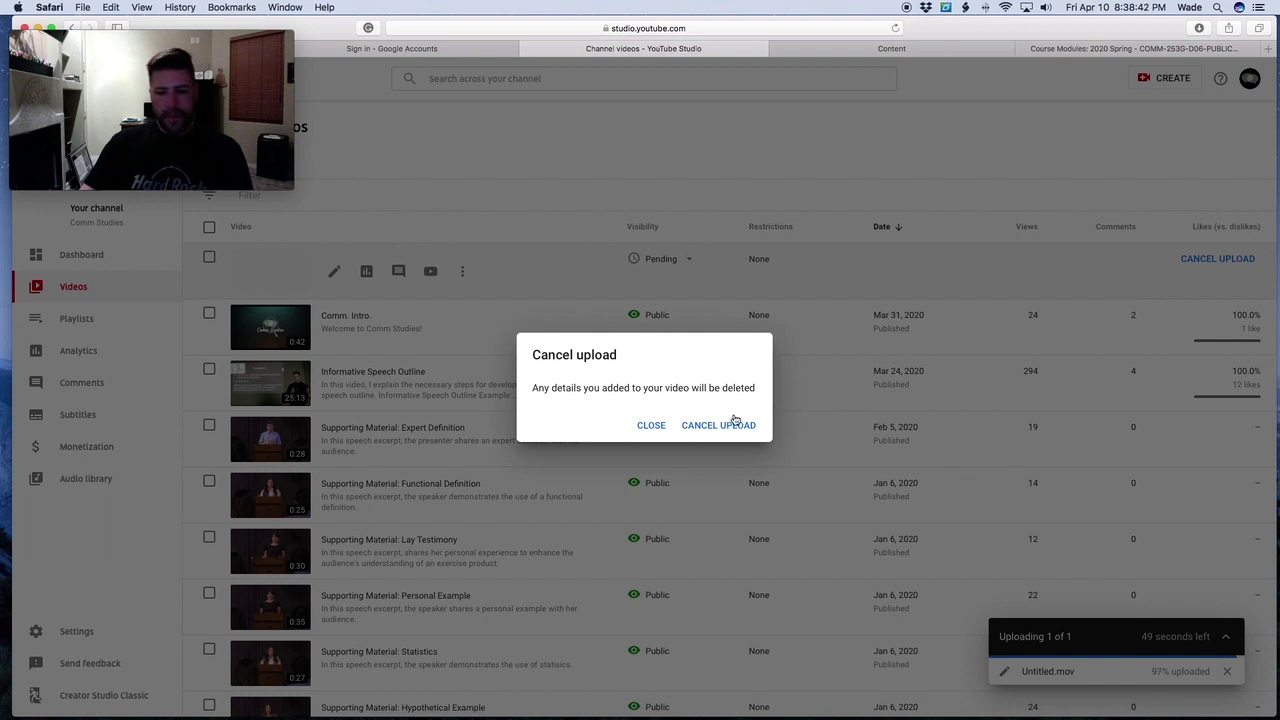
left_click(719, 426)
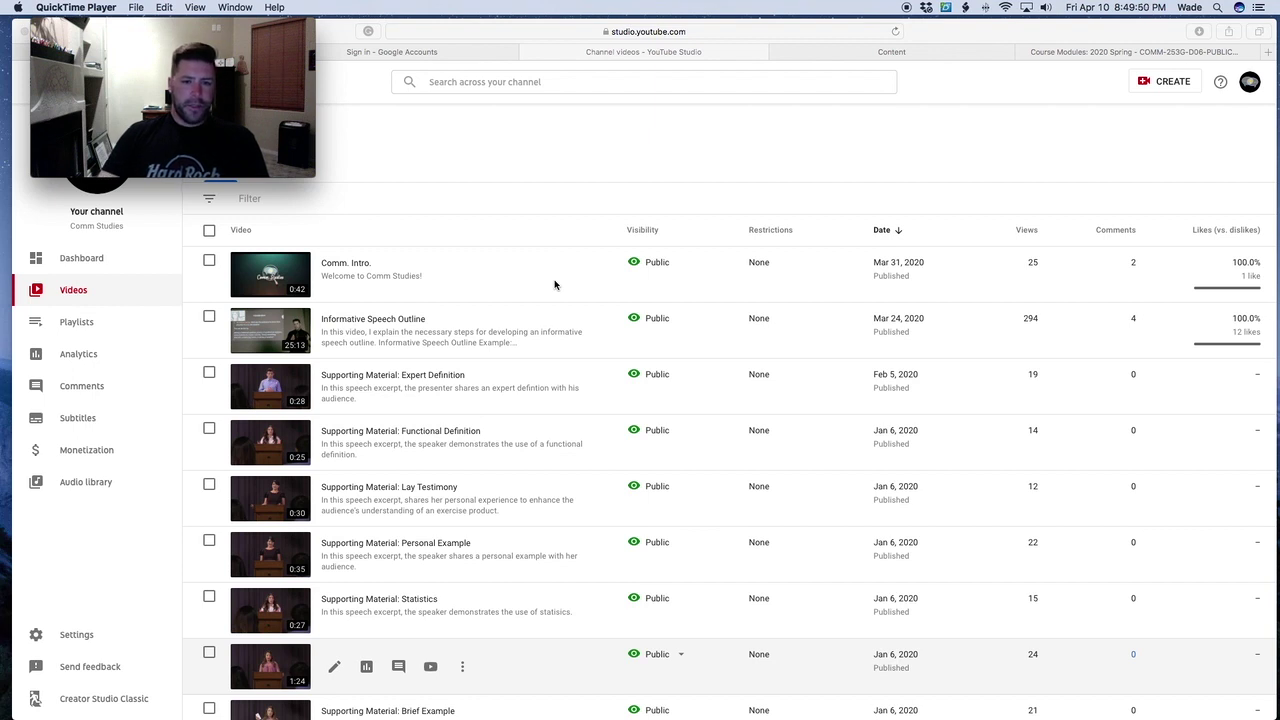
Open the Comm Studies channel page from the account options
left_click(1255, 91)
left_click(1255, 91)
left_click(1255, 92)
left_click(1249, 90)
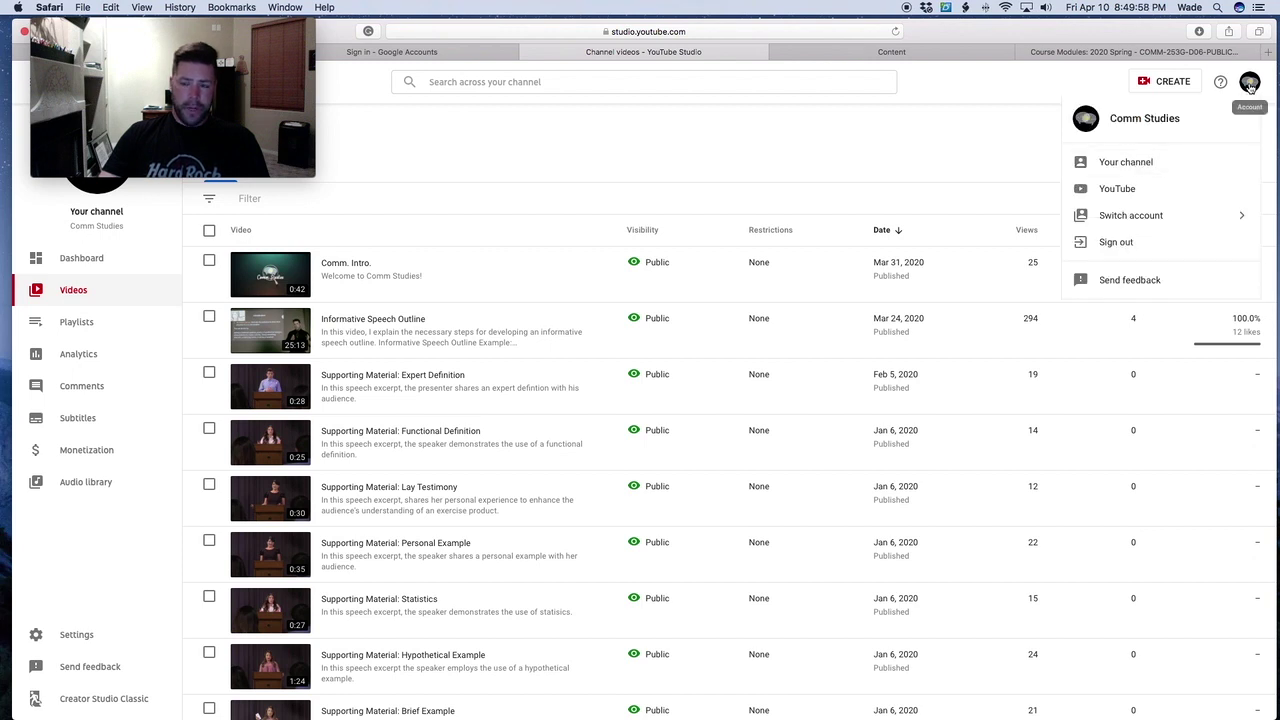
left_click(1143, 163)
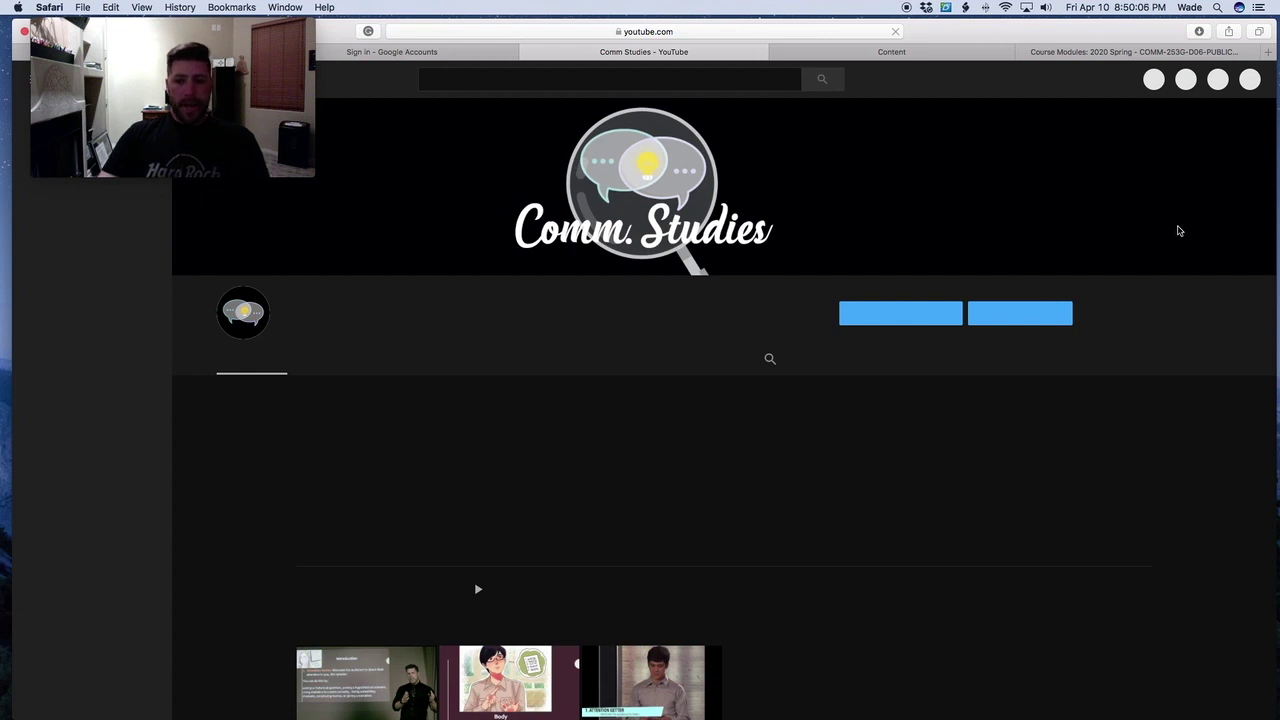
Return from the channel page to YouTube Studio and show the channel's videos
left_click(1247, 80)
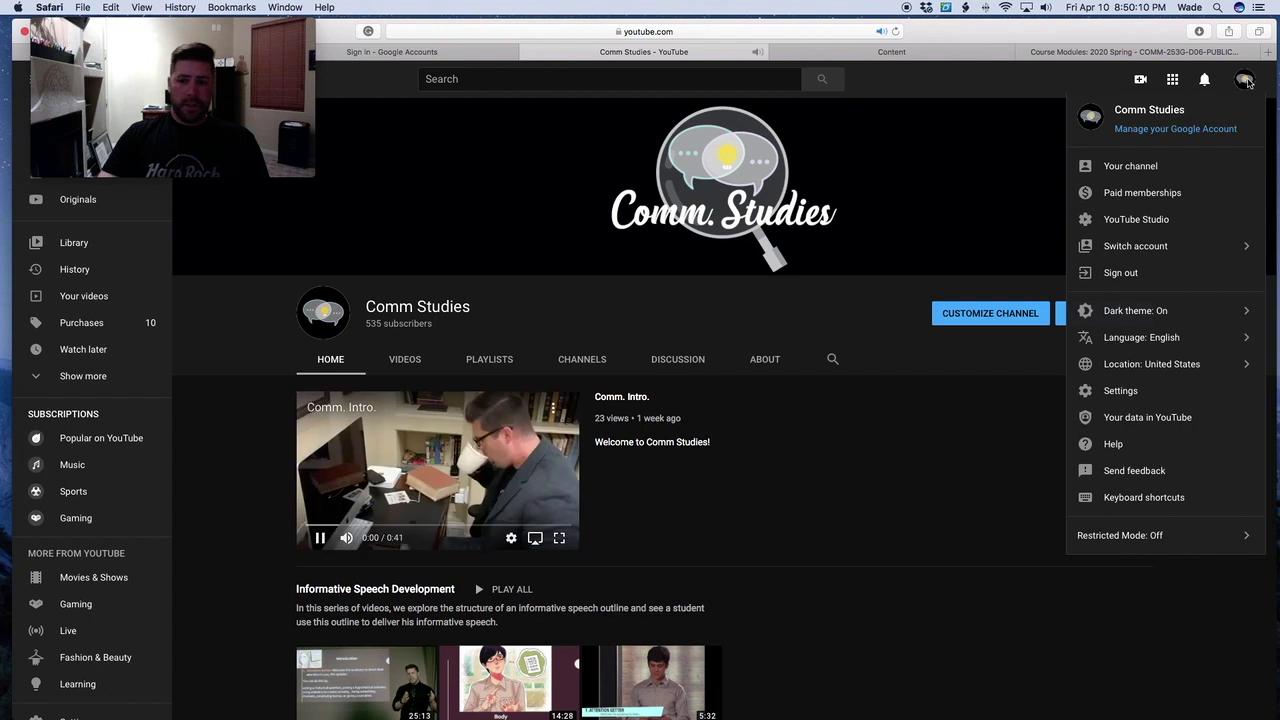
left_click(1181, 223)
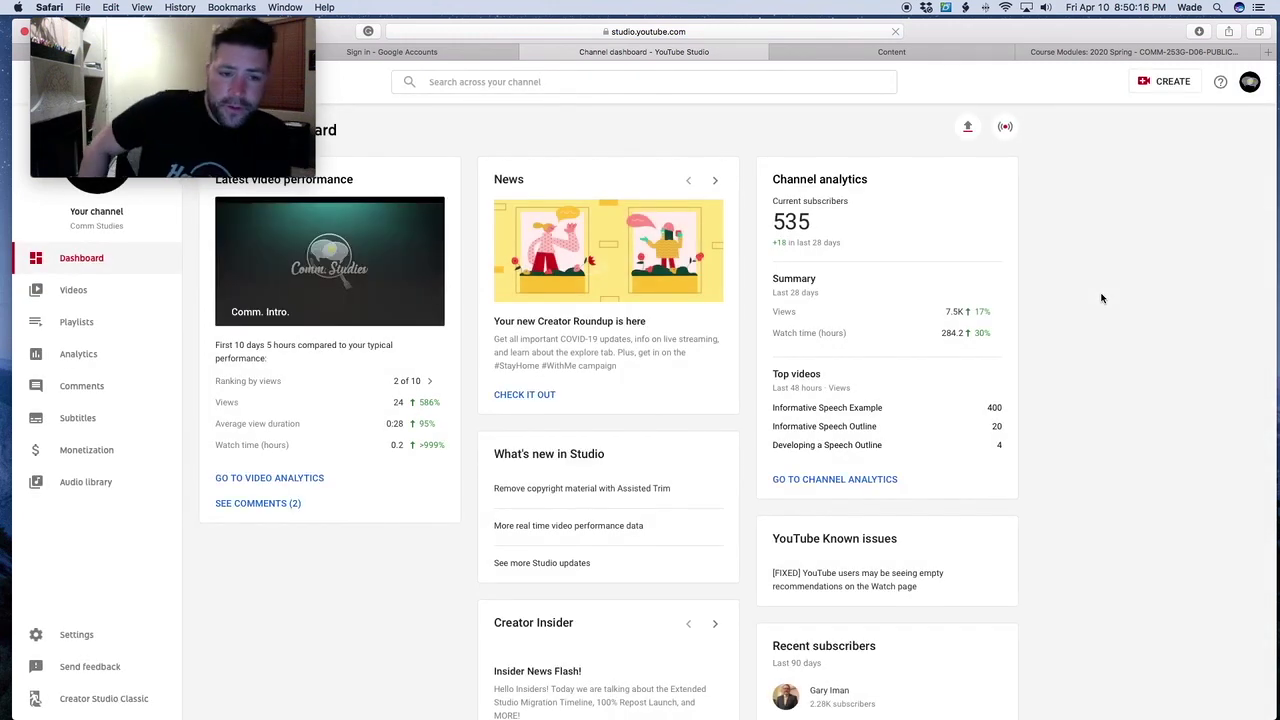
left_click(69, 290)
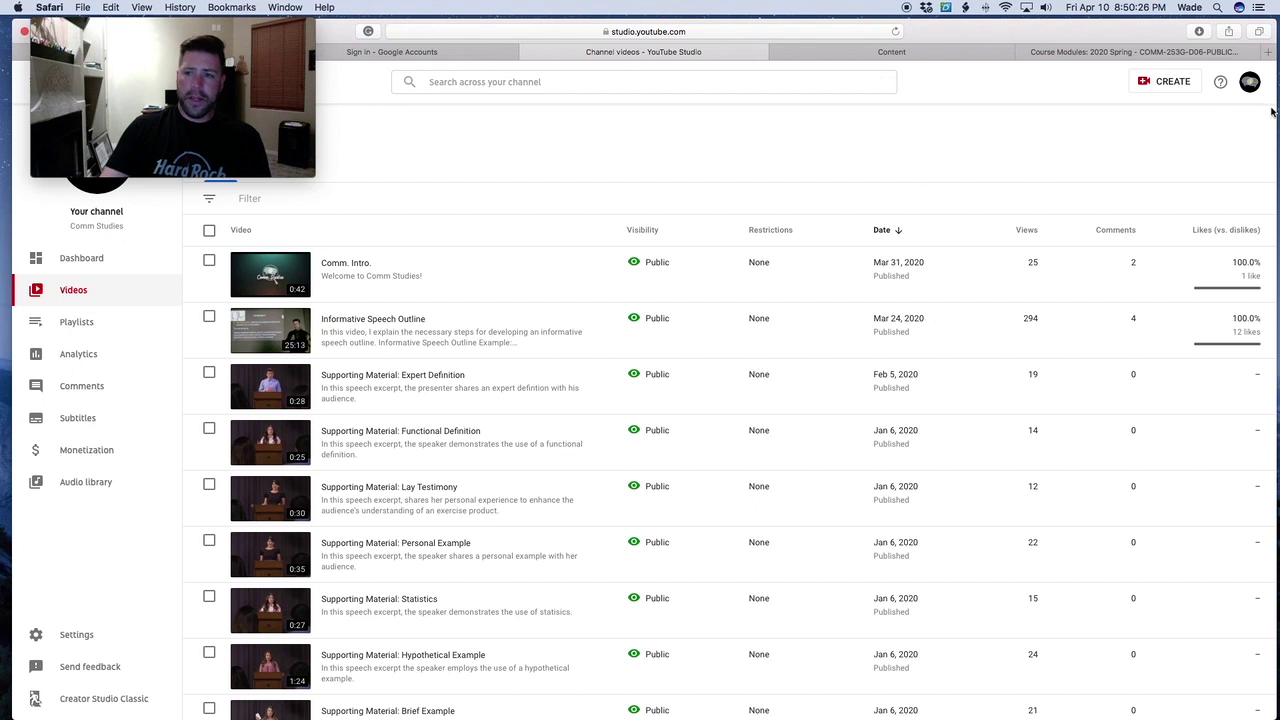
Go to the Comm Studies channel's home page and look over its video sections
left_click(1251, 84)
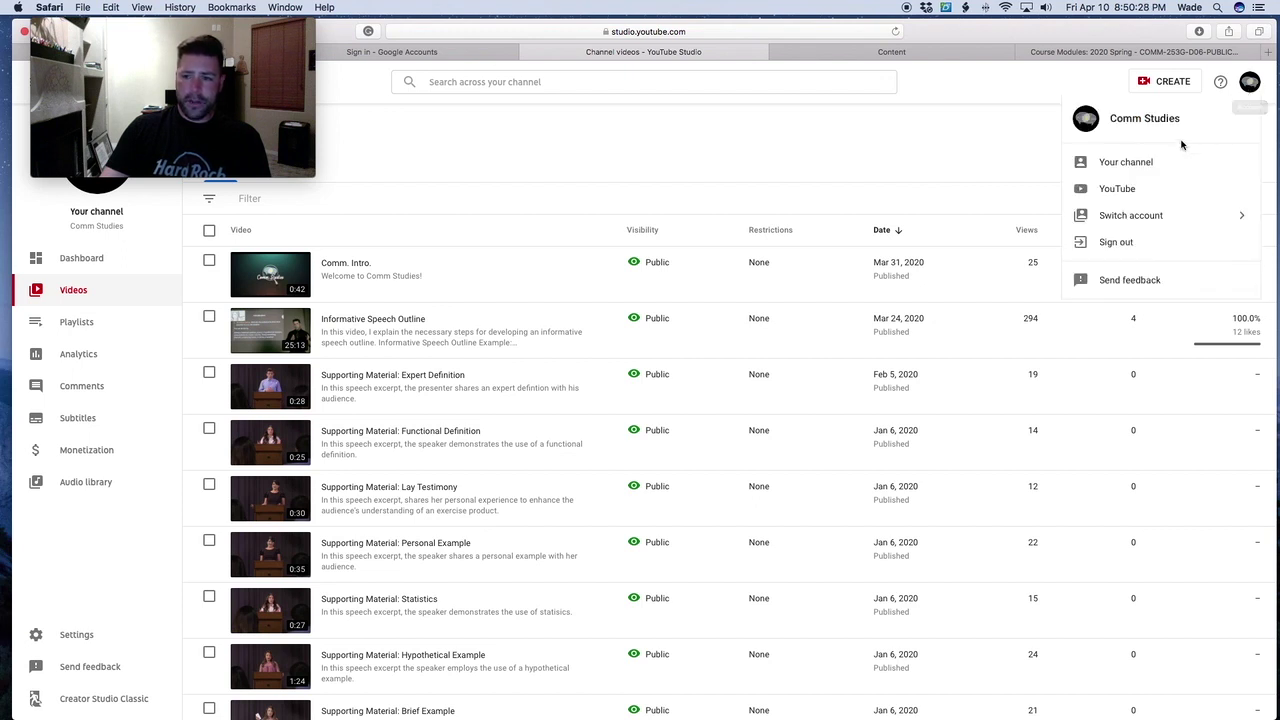
left_click(879, 139)
mouse_move(338, 272)
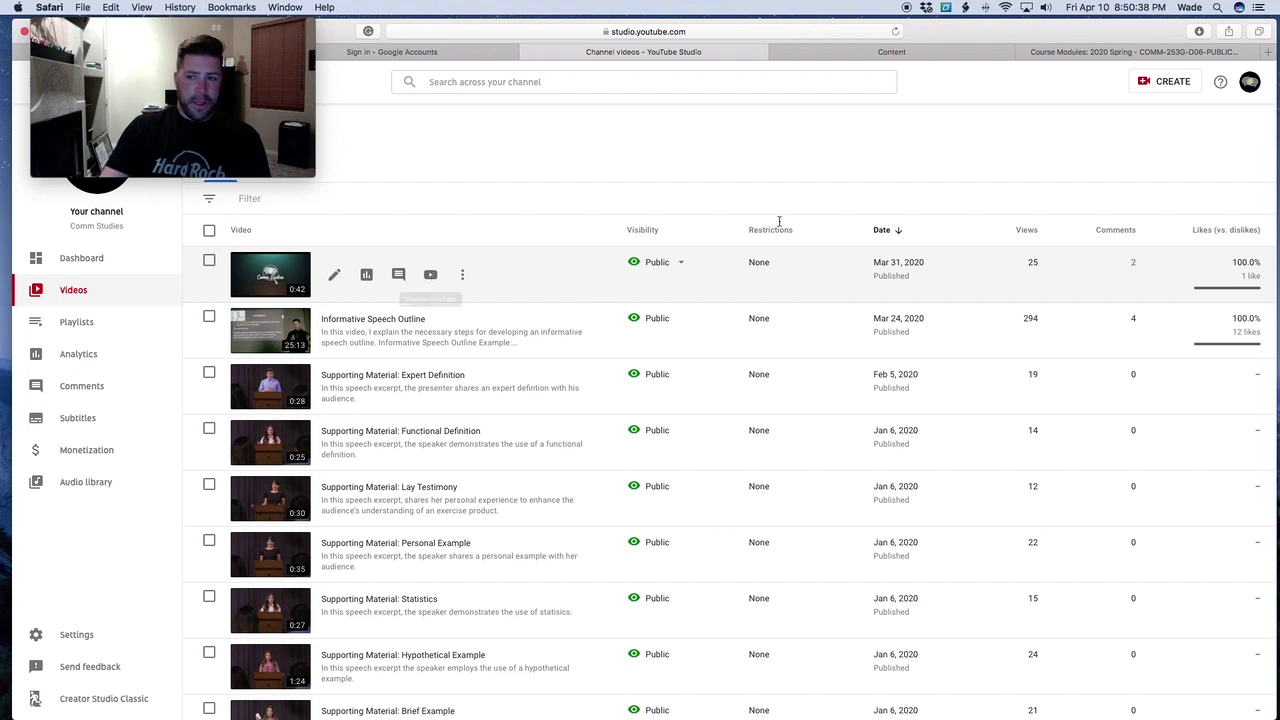
left_click(1250, 90)
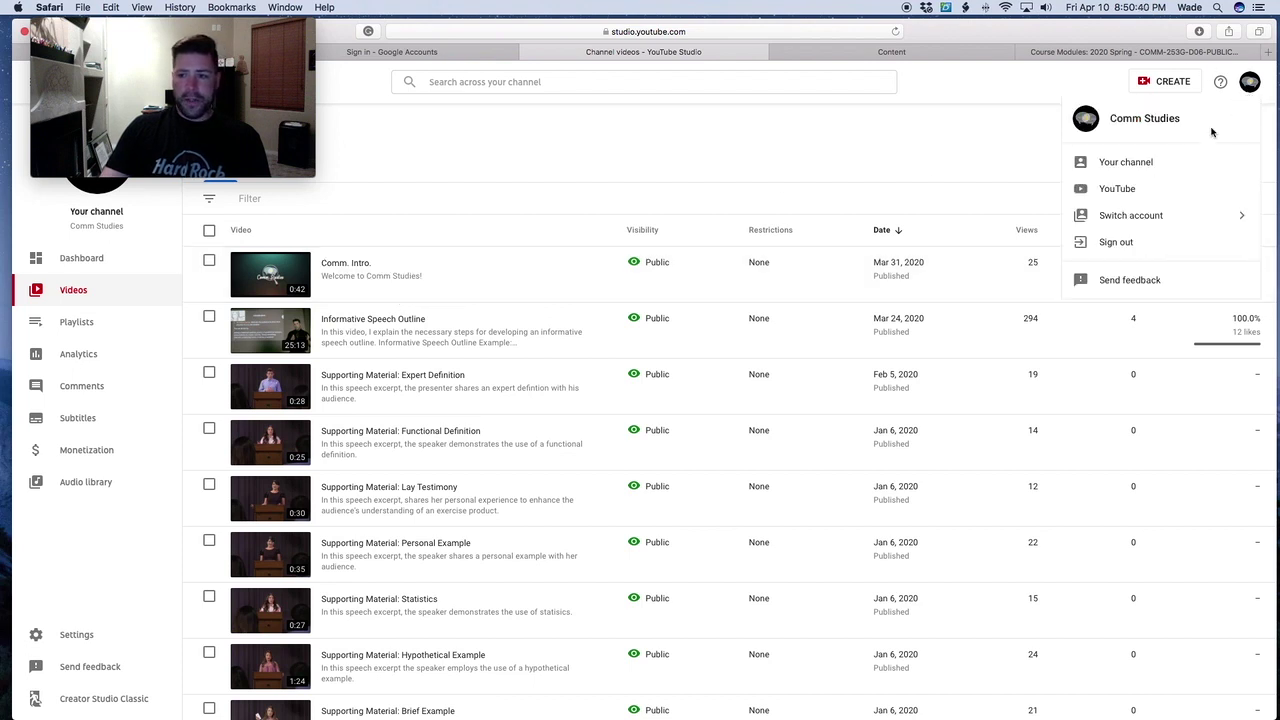
left_click(1172, 161)
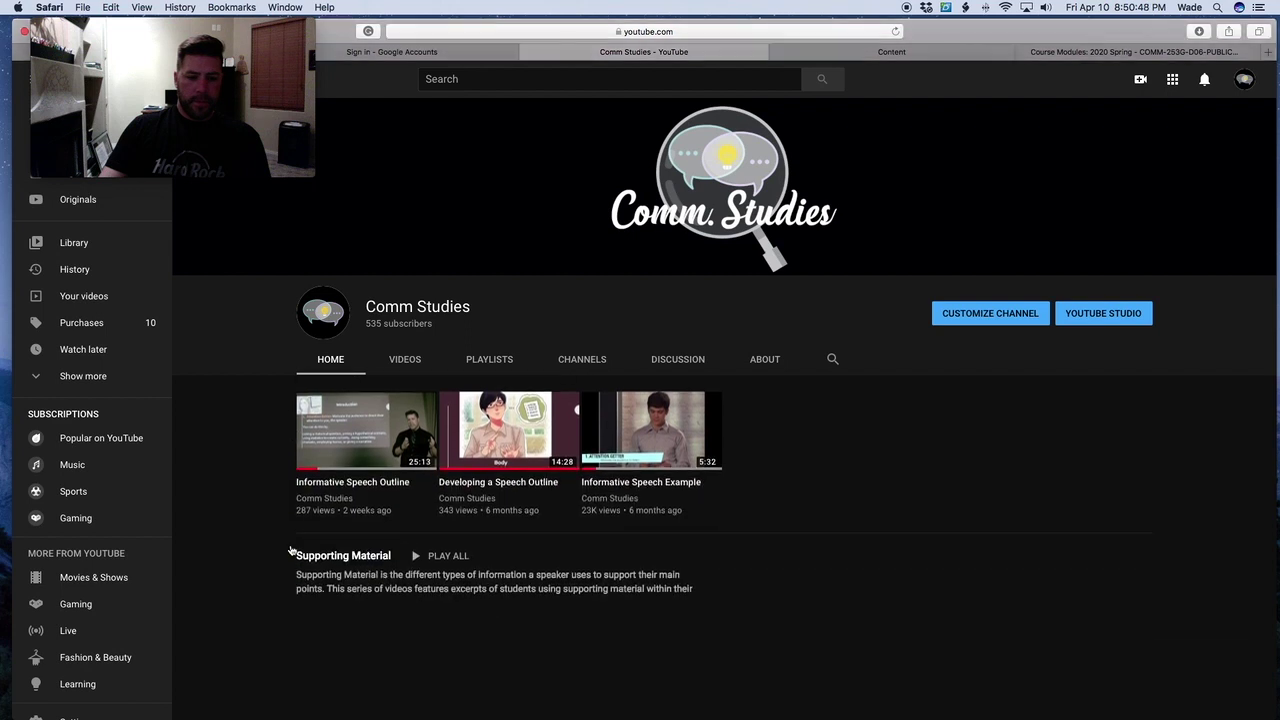
scroll(293, 549, "down", 3)
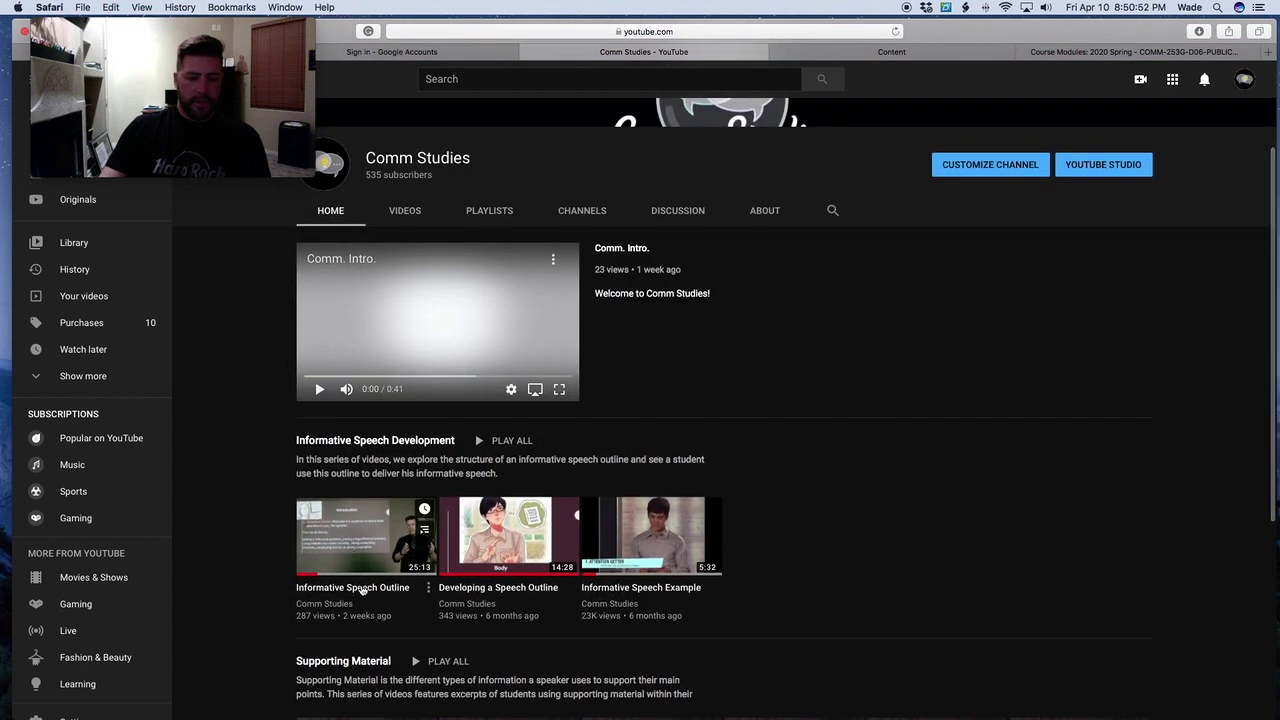
Open YouTube Studio from the account options and list the channel's videos
left_click(1245, 82)
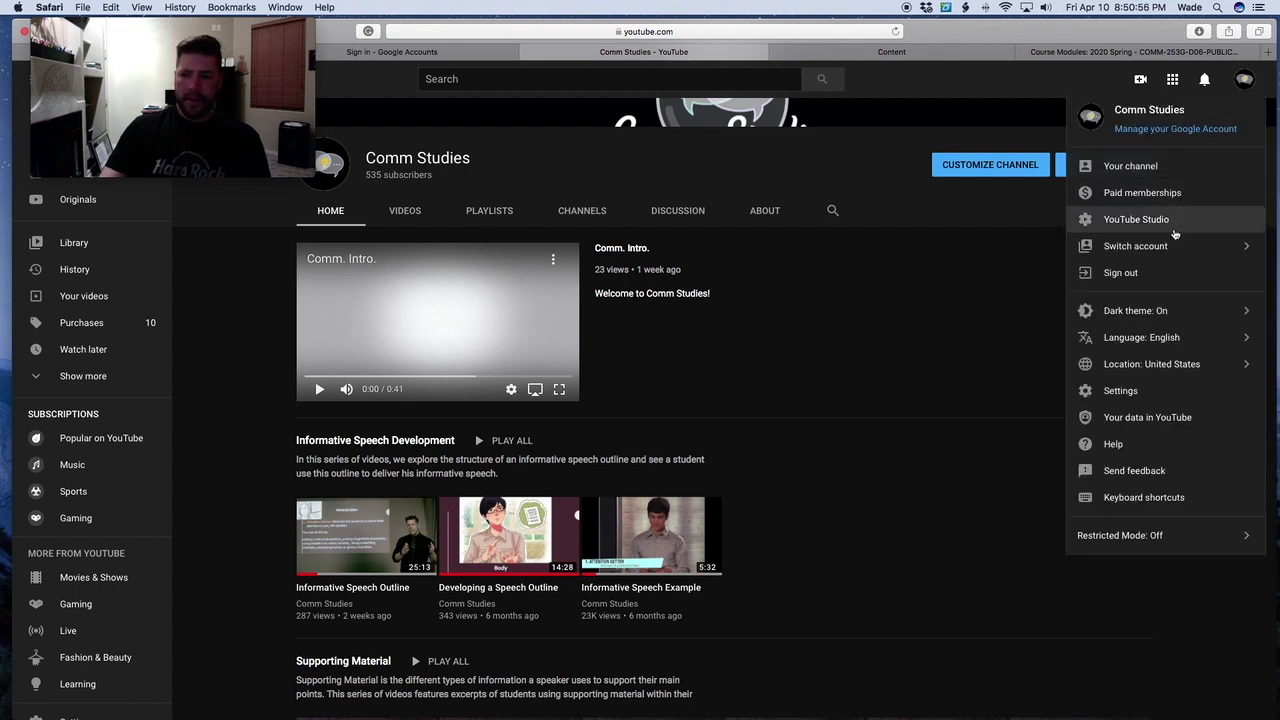
left_click(1175, 232)
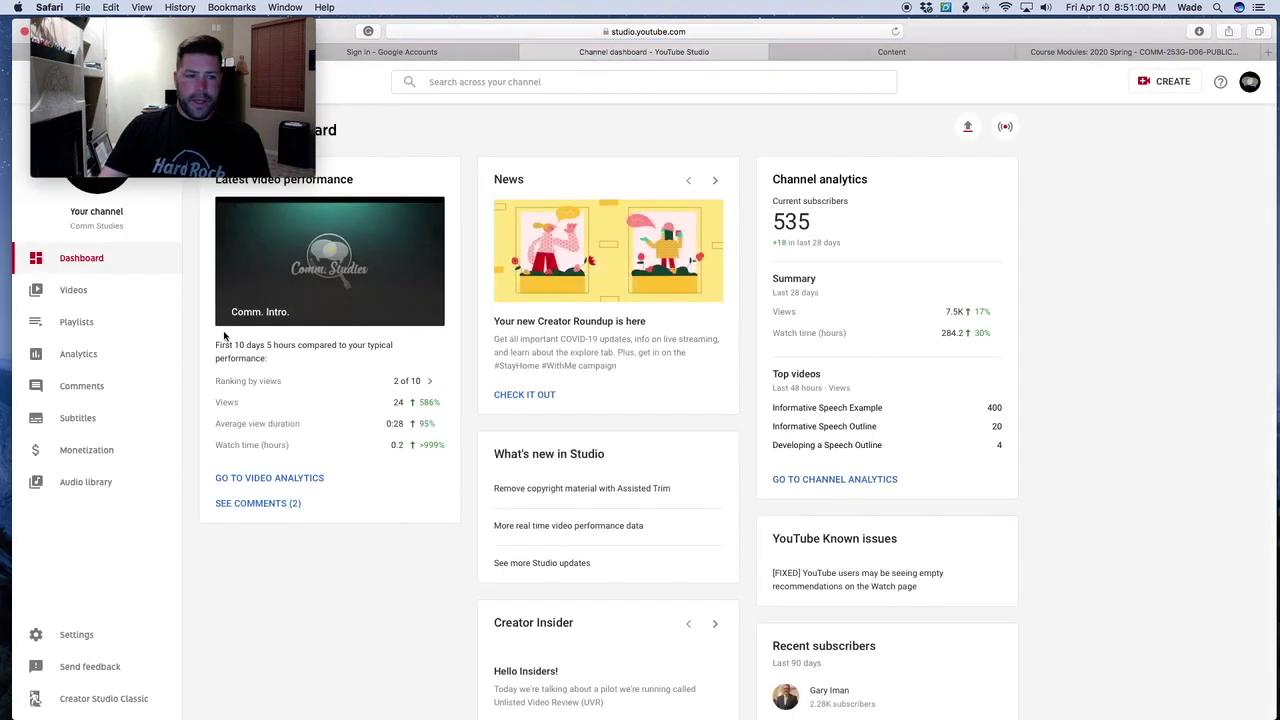
left_click(77, 290)
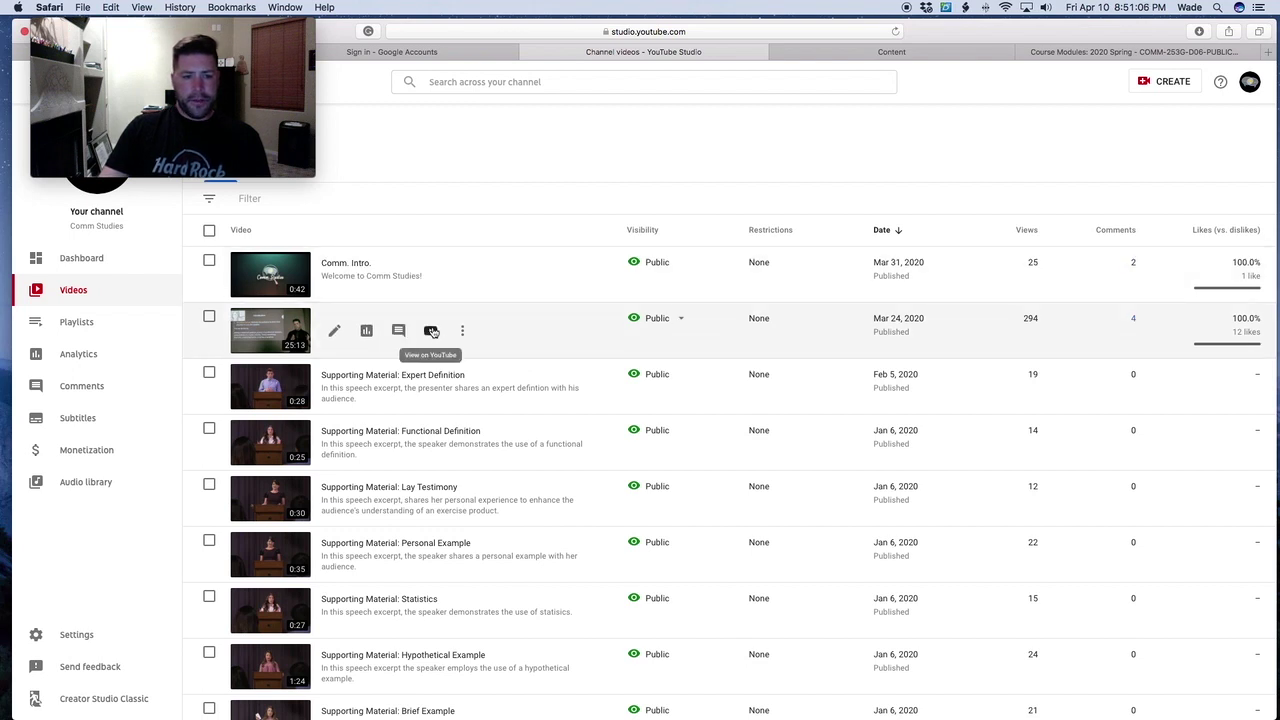
View the Informative Speech Outline video on YouTube, pause playback, and bring its sharing options into view
left_click(432, 331)
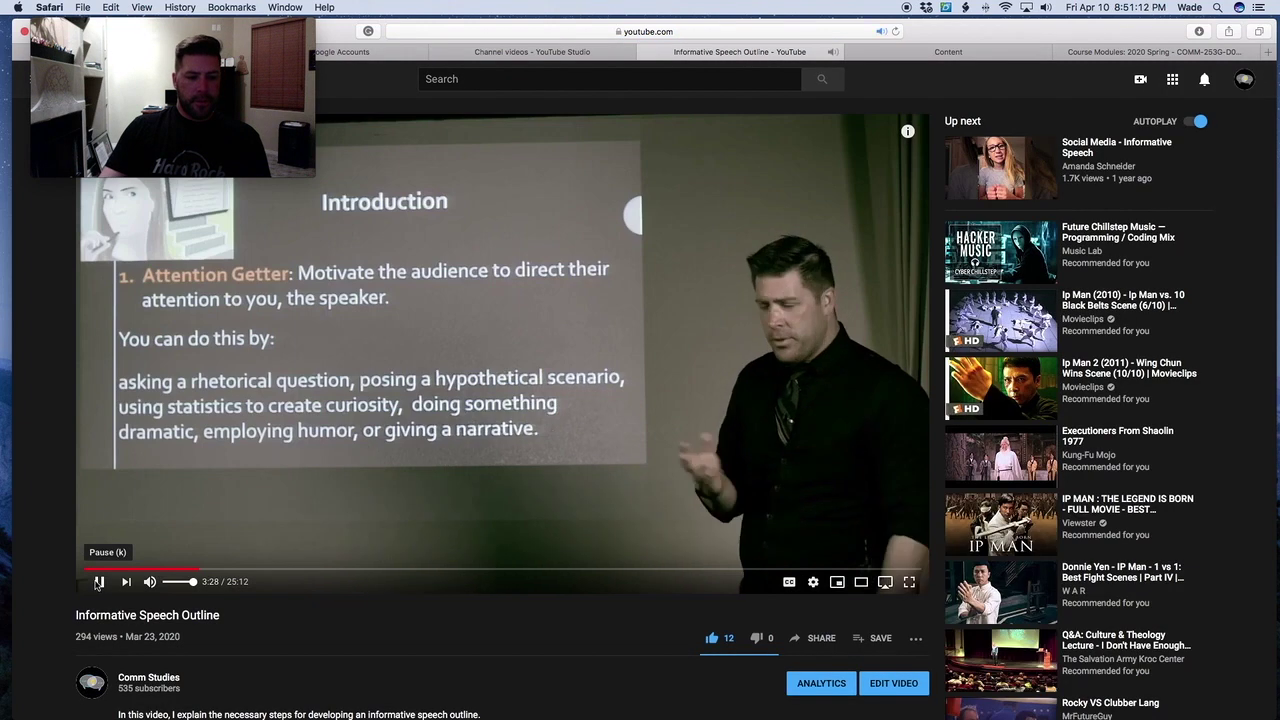
left_click(98, 582)
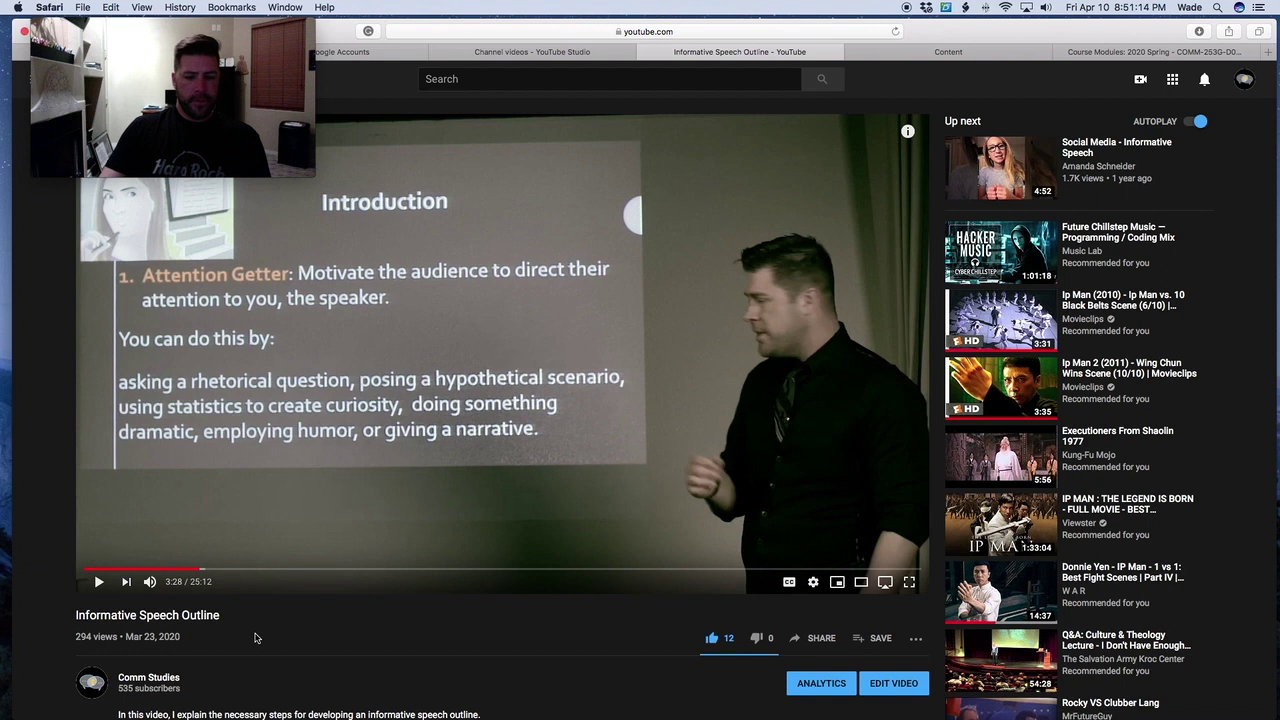
scroll(255, 638, "down", 3)
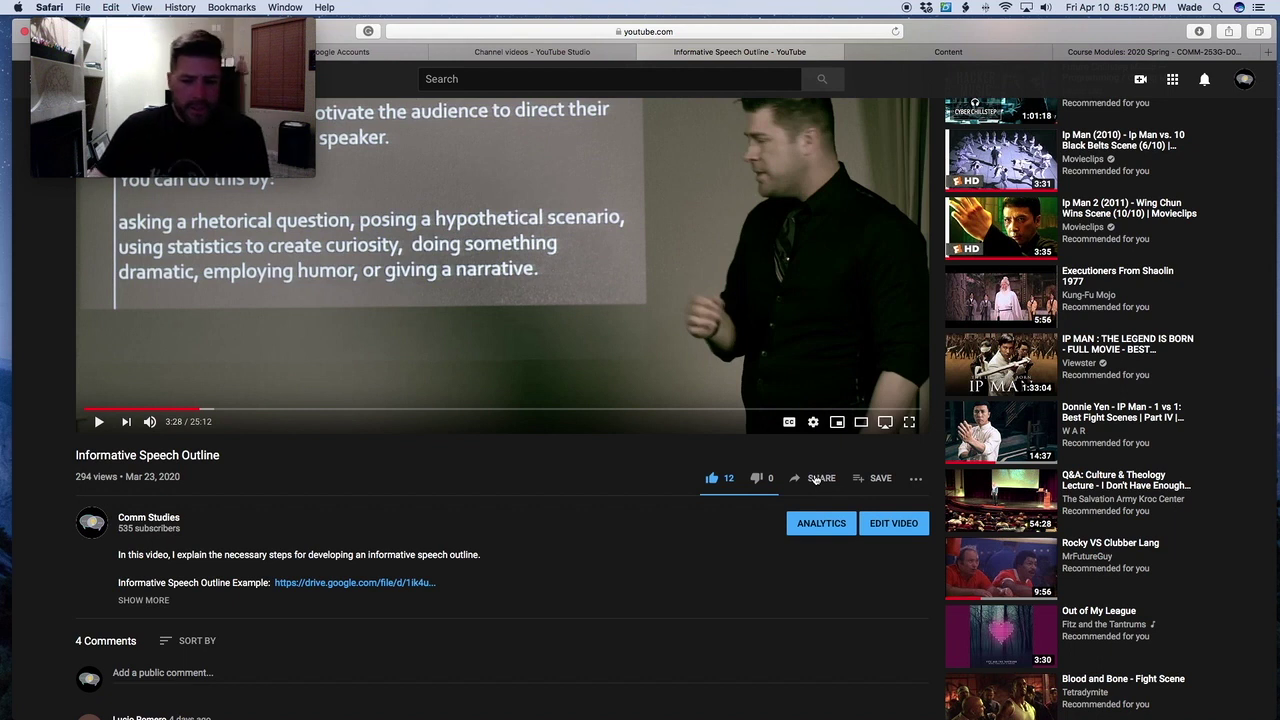
Copy the share link of the Informative Speech Outline video and close the sharing dialog
left_click(816, 480)
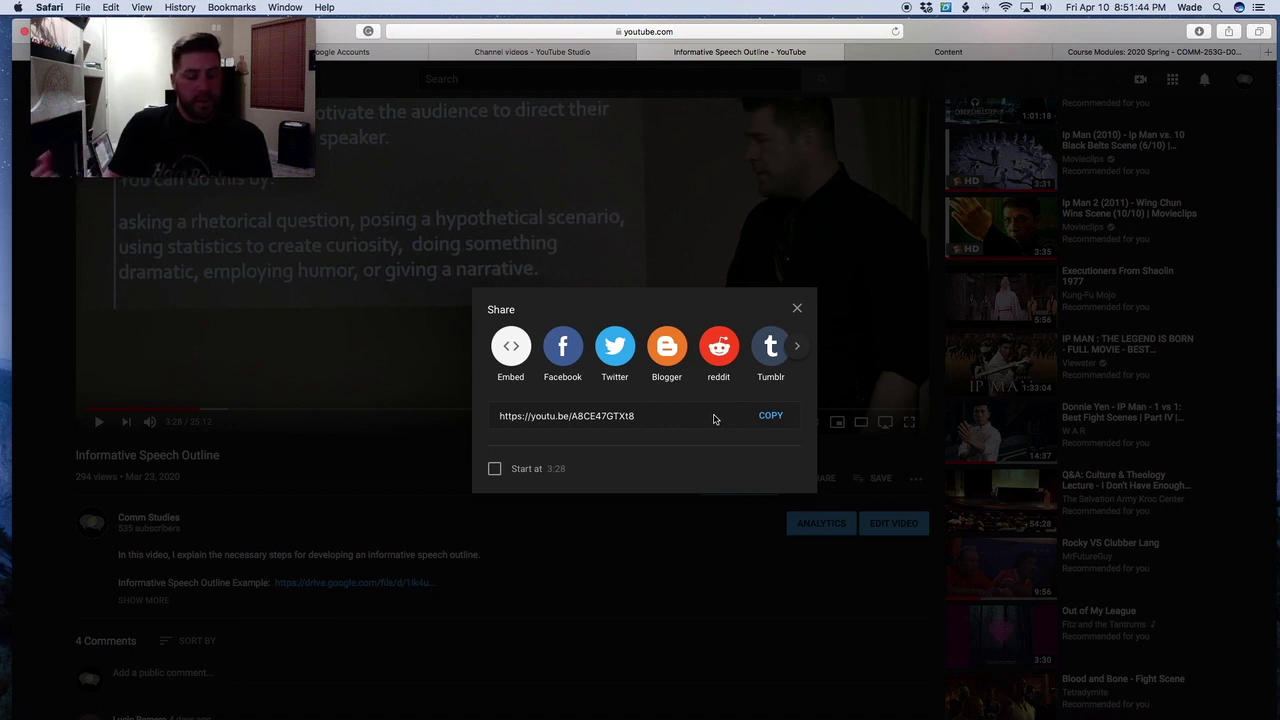
left_click(768, 419)
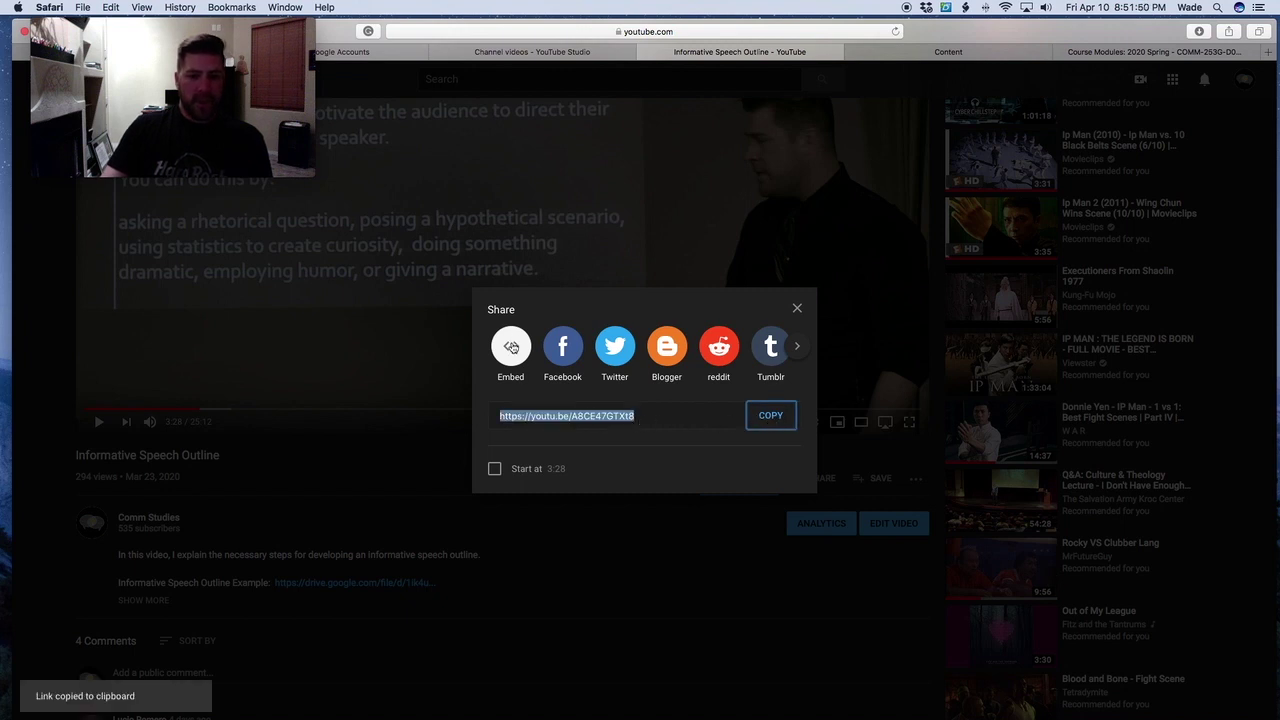
key("Escape")
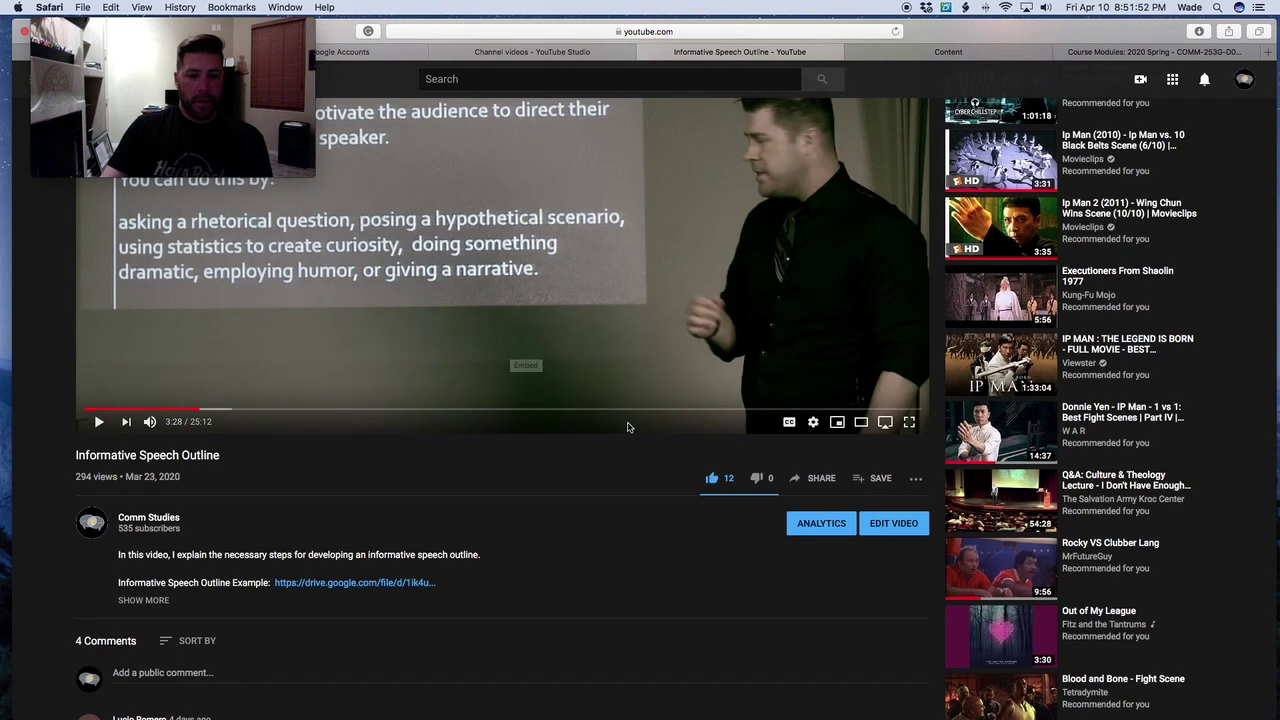
Copy the embed code of the Informative Speech Outline video and close the embed dialog
left_click(817, 484)
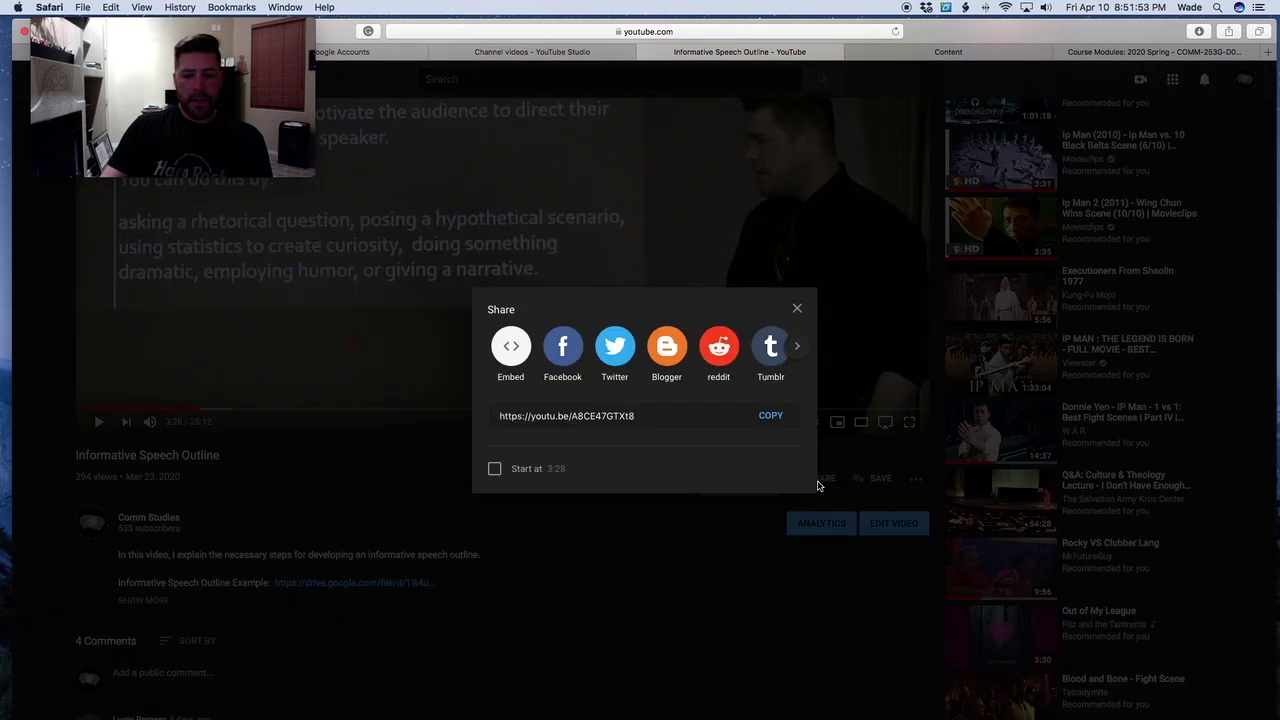
left_click(514, 349)
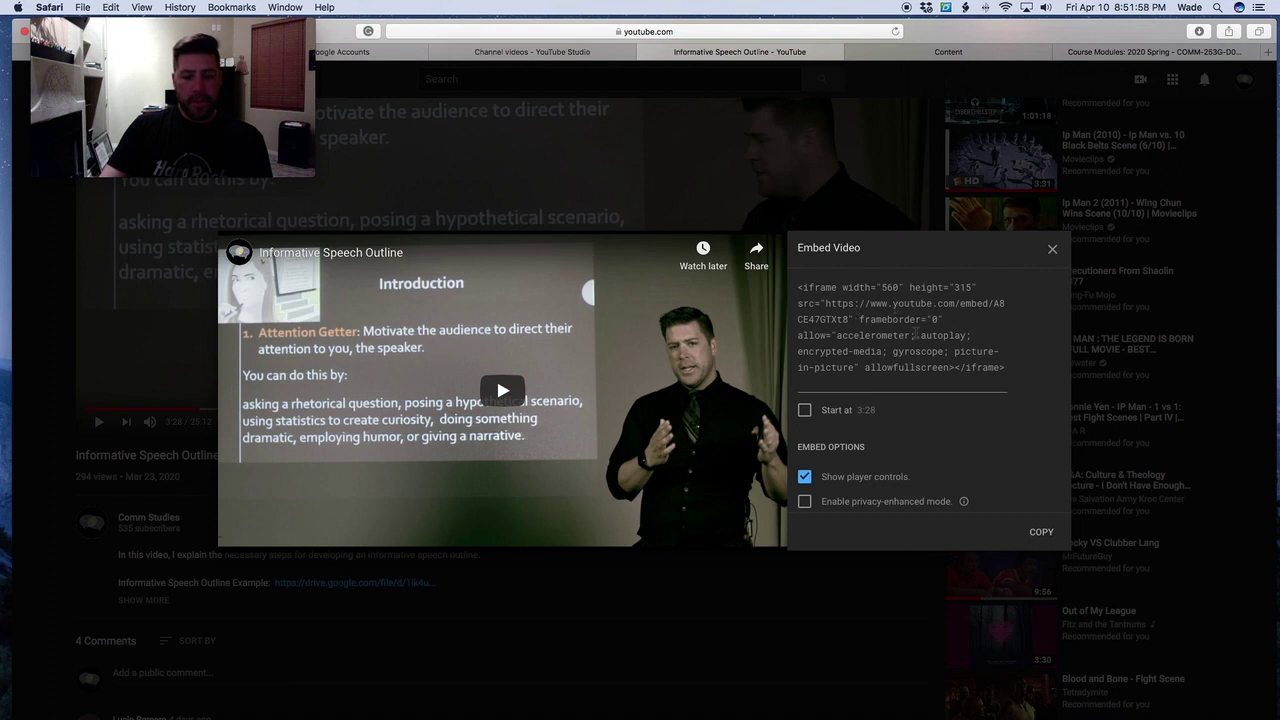
left_click(902, 303)
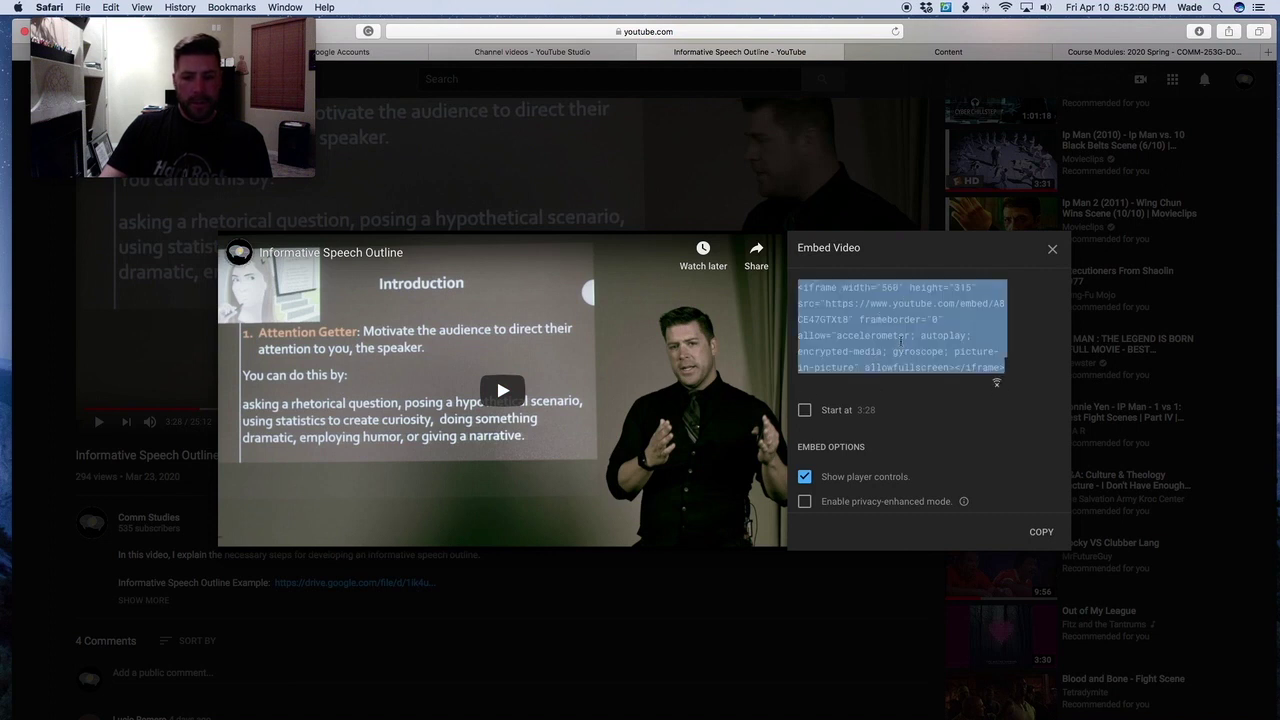
left_click(1038, 532)
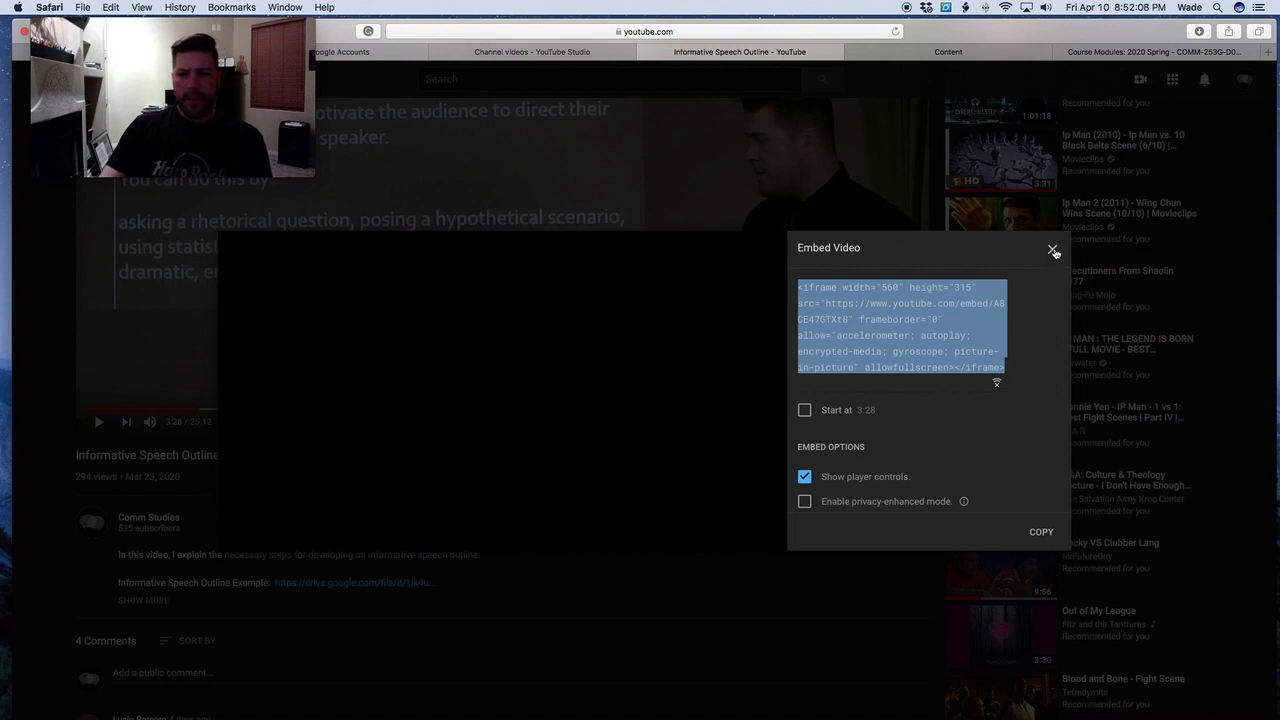
left_click(1052, 250)
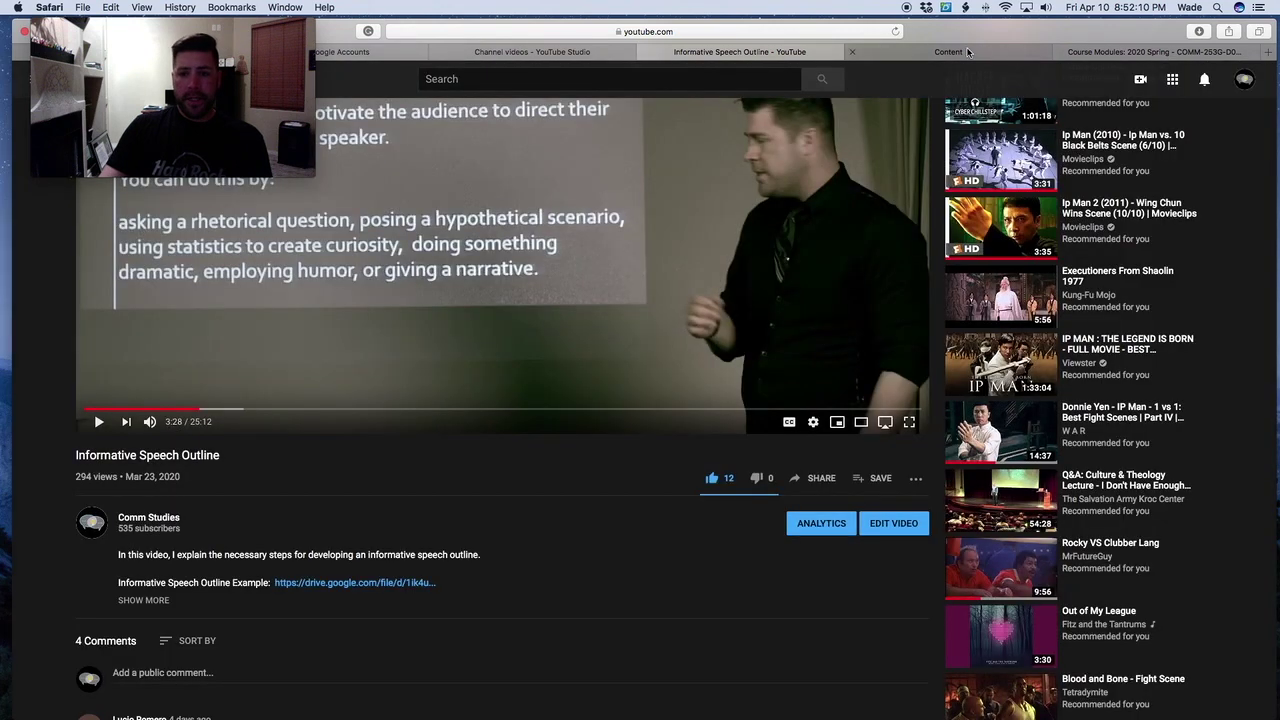
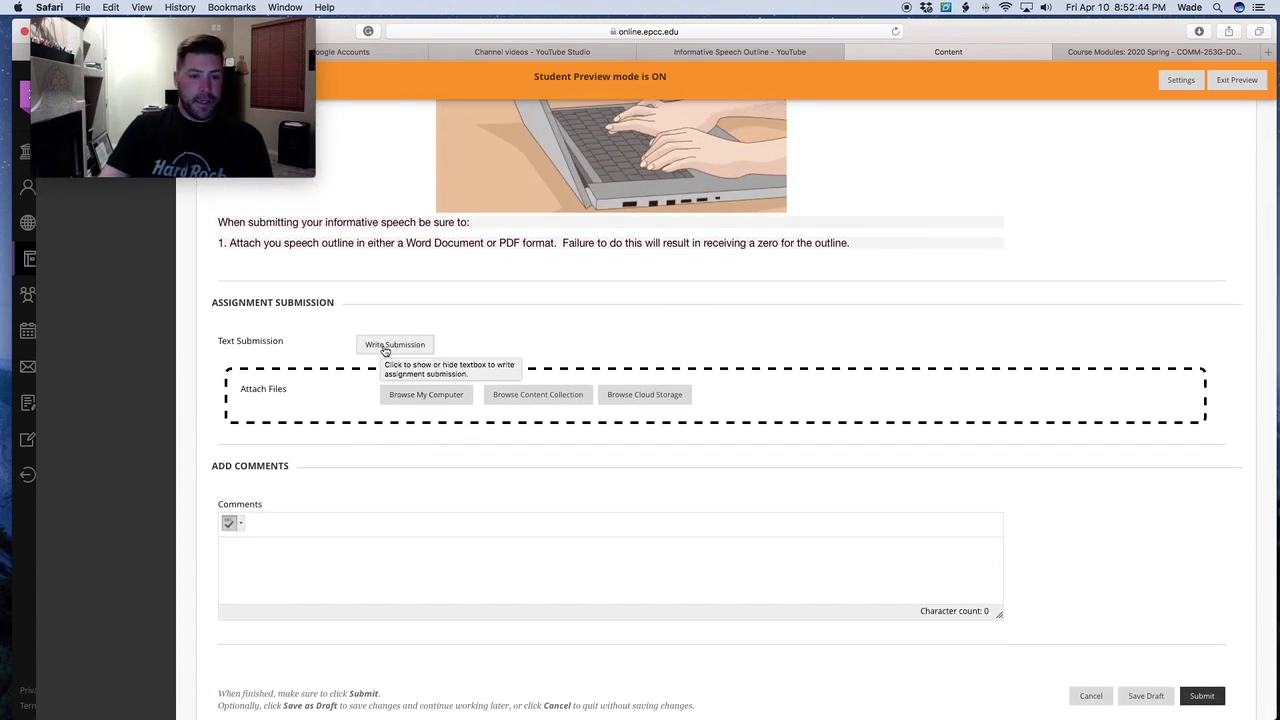
On the course assignment page, open the text submission editor and enlarge its writing area
left_click(385, 348)
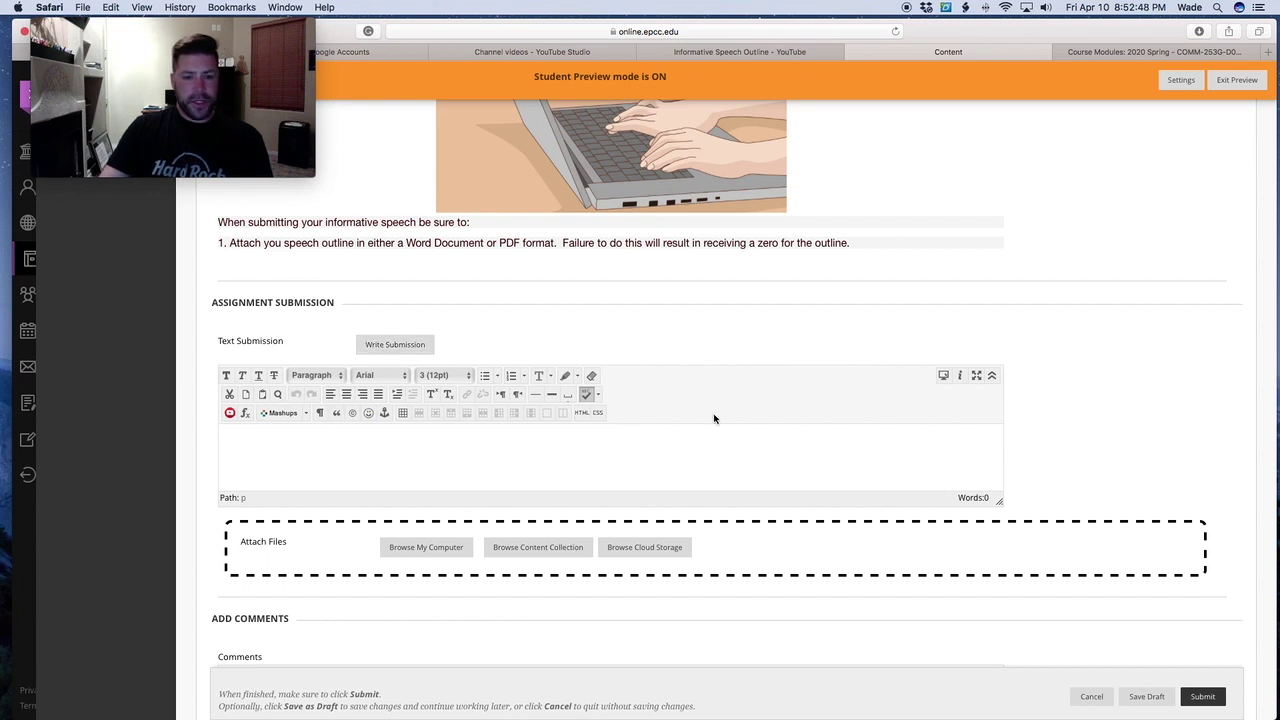
left_click(362, 448)
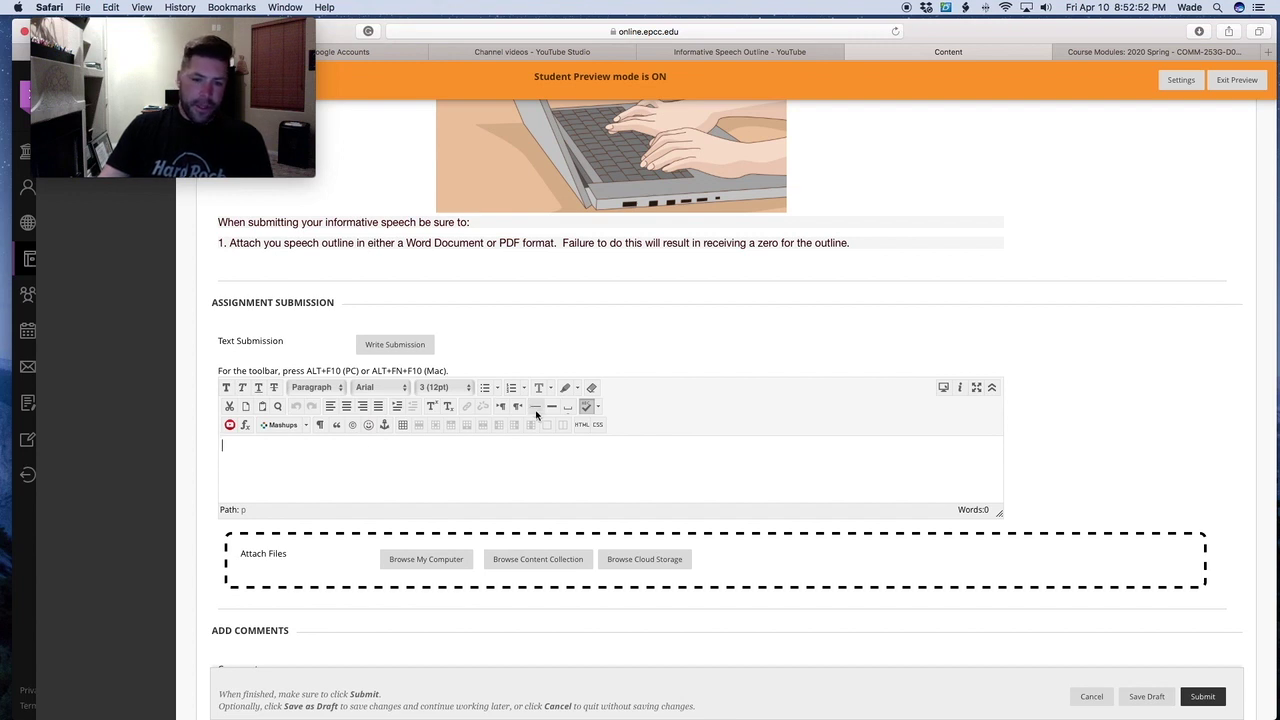
left_click_drag(1000, 514, 1010, 632)
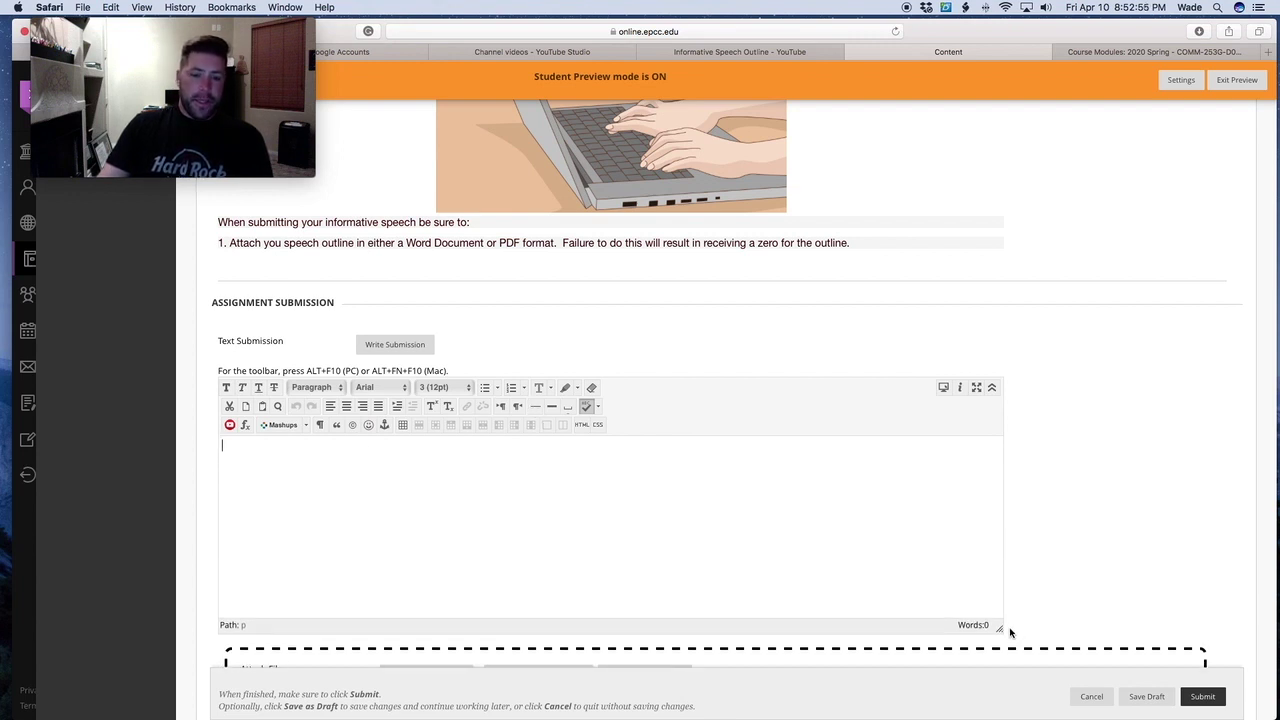
Embed the Informative Speech Outline video in the text submission by pasting its iframe code into the HTML code view and updating
left_click(581, 427)
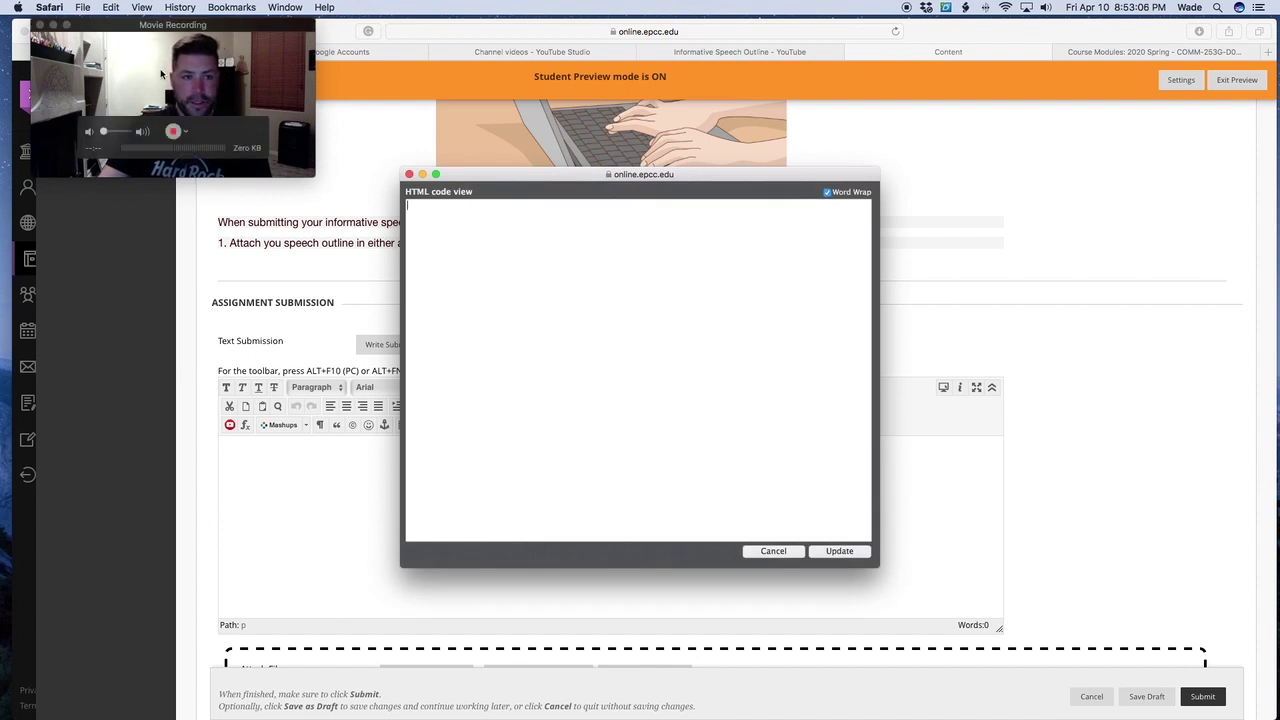
left_click(111, 8)
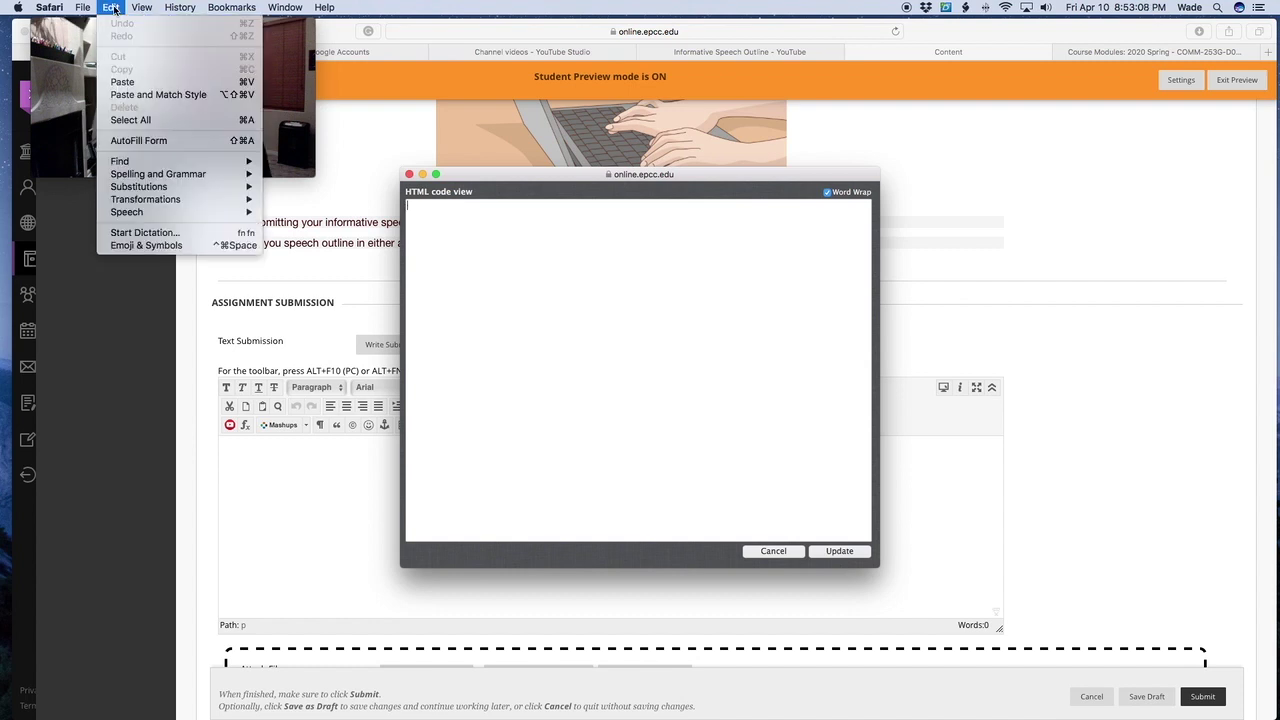
left_click(112, 8)
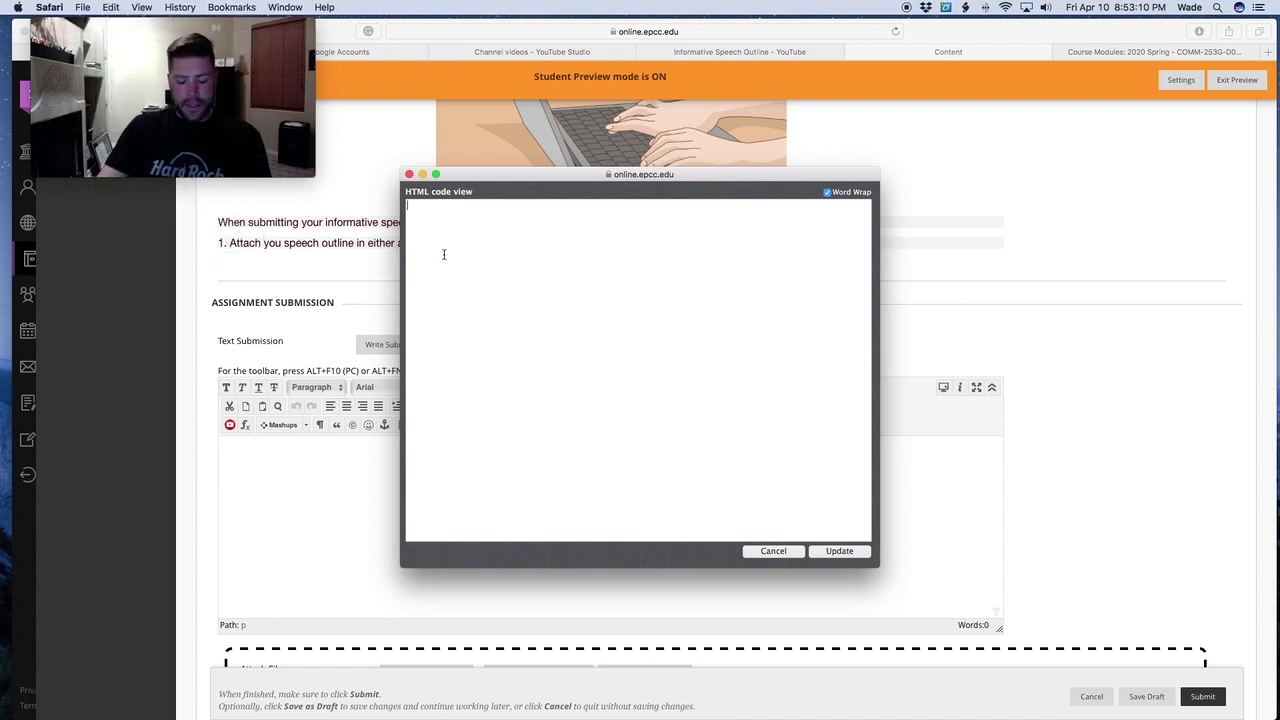
type("<iframe width=\"560\" height=\"315\" src=\"https://www.youtube.com/embed/A8CE47GTXt8\" frameborder=\"0\" allow=\"accelerometer; autoplay; encrypted-media; gyroscope; picture-in-picture\" allowfullscreen></iframe>")
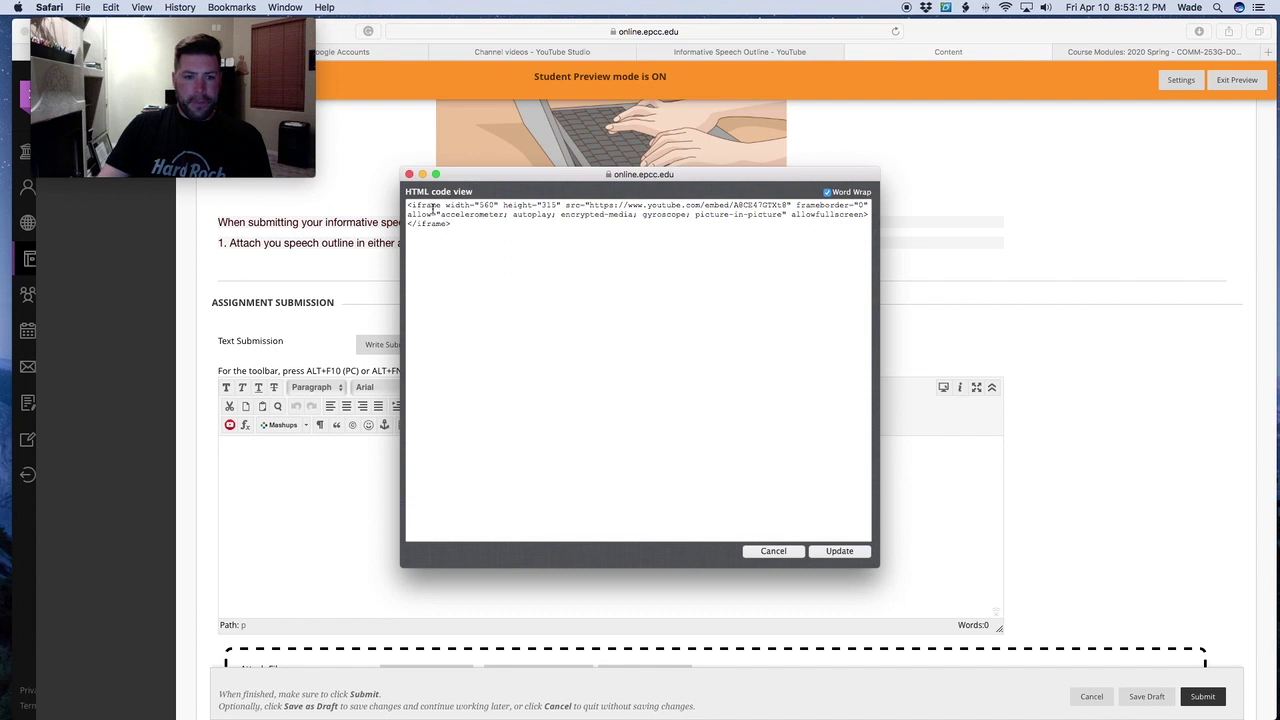
left_click(830, 553)
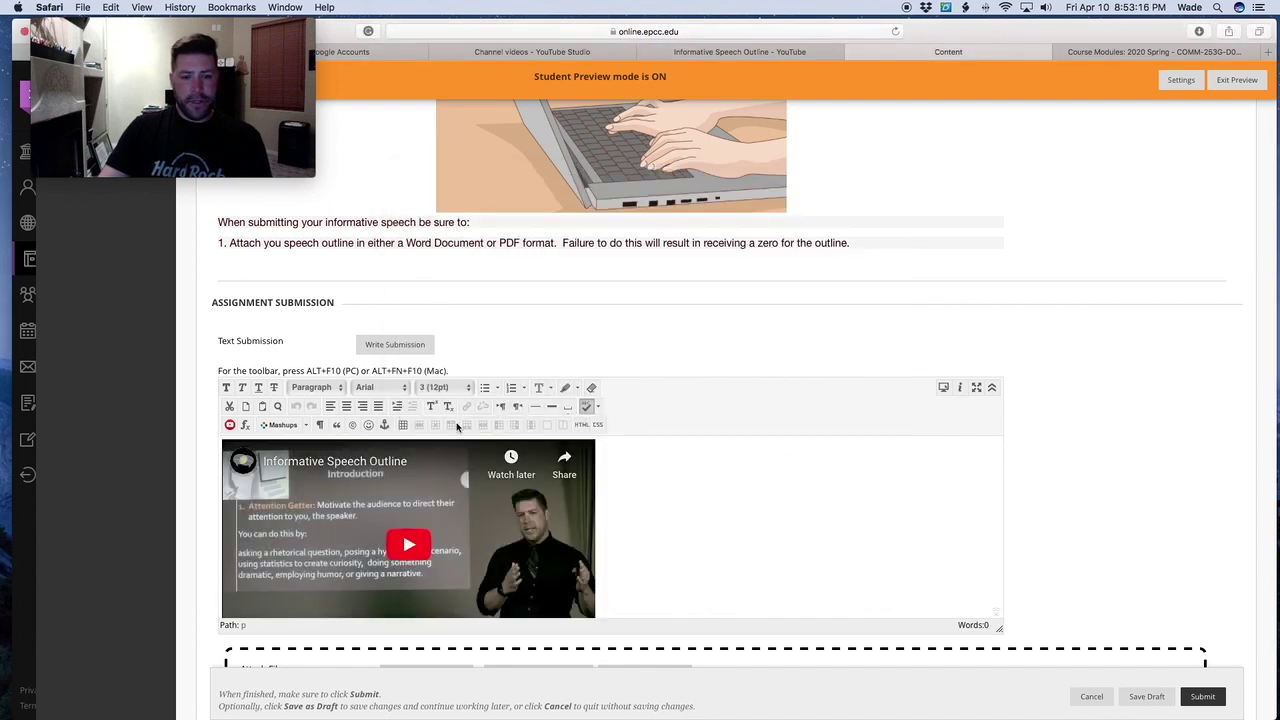
Center the embedded video in the text submission, trying left alignment before returning to center
left_click(347, 406)
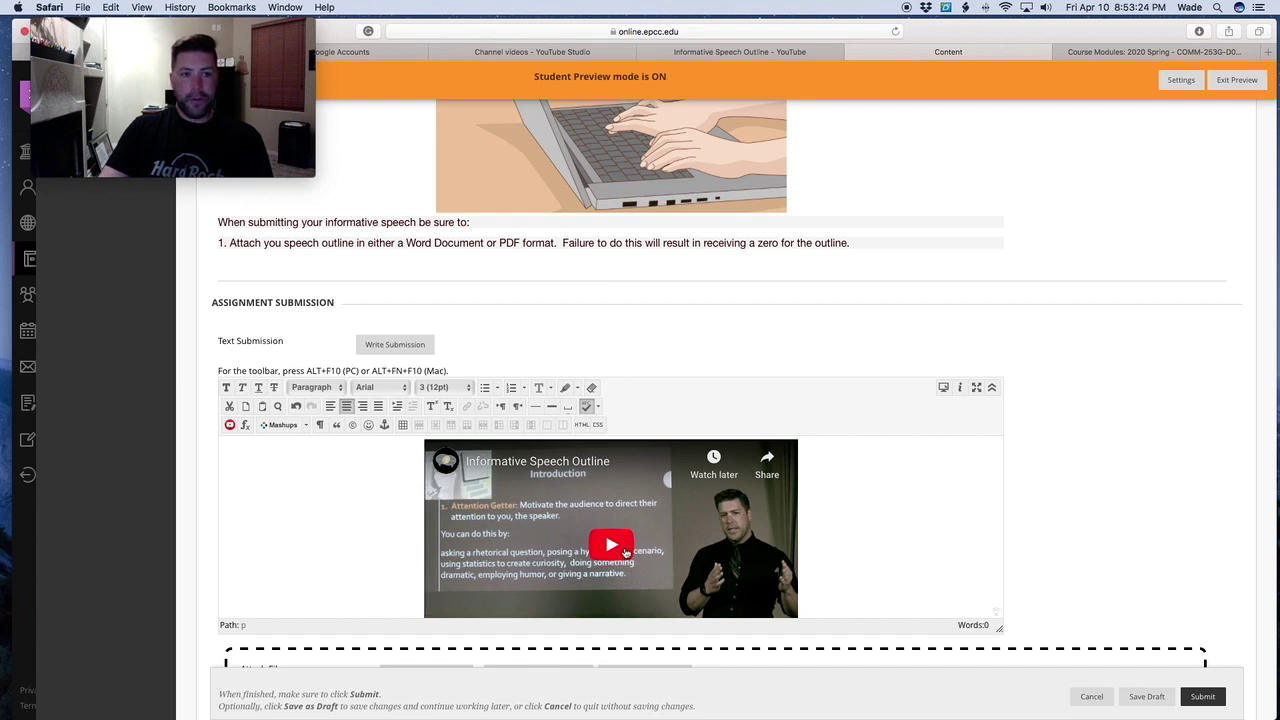
left_click(815, 590)
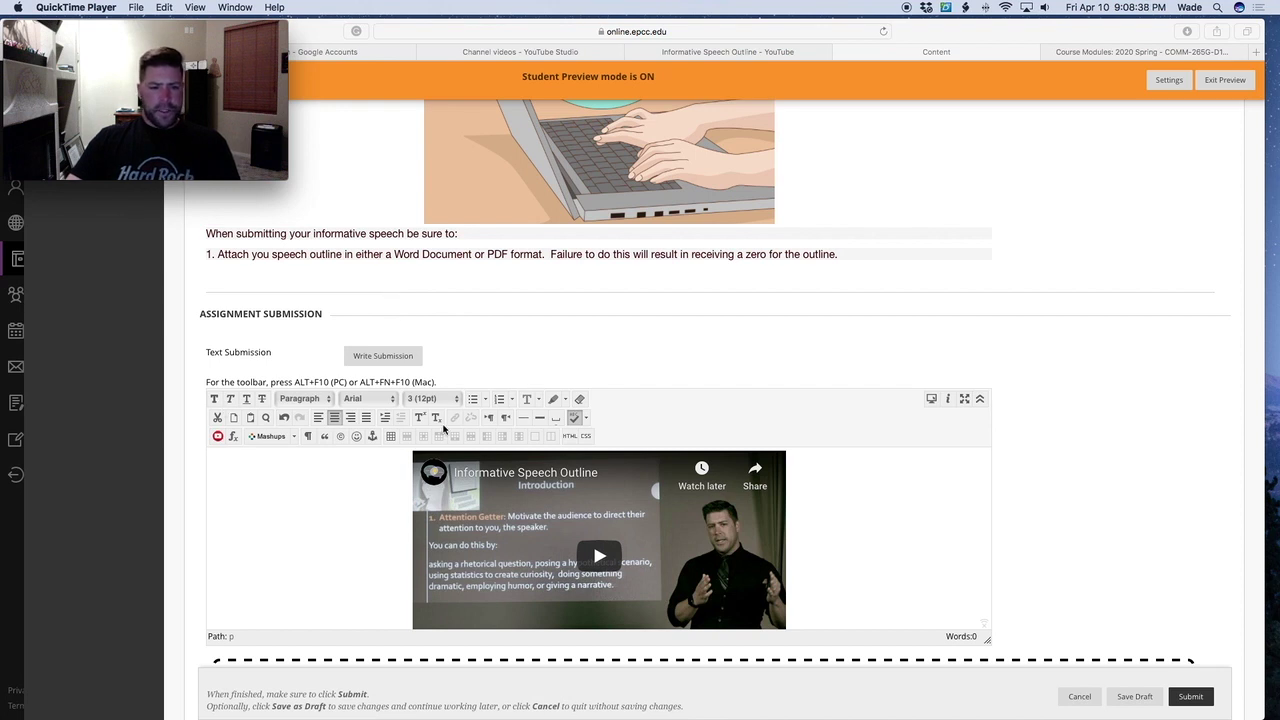
left_click(318, 420)
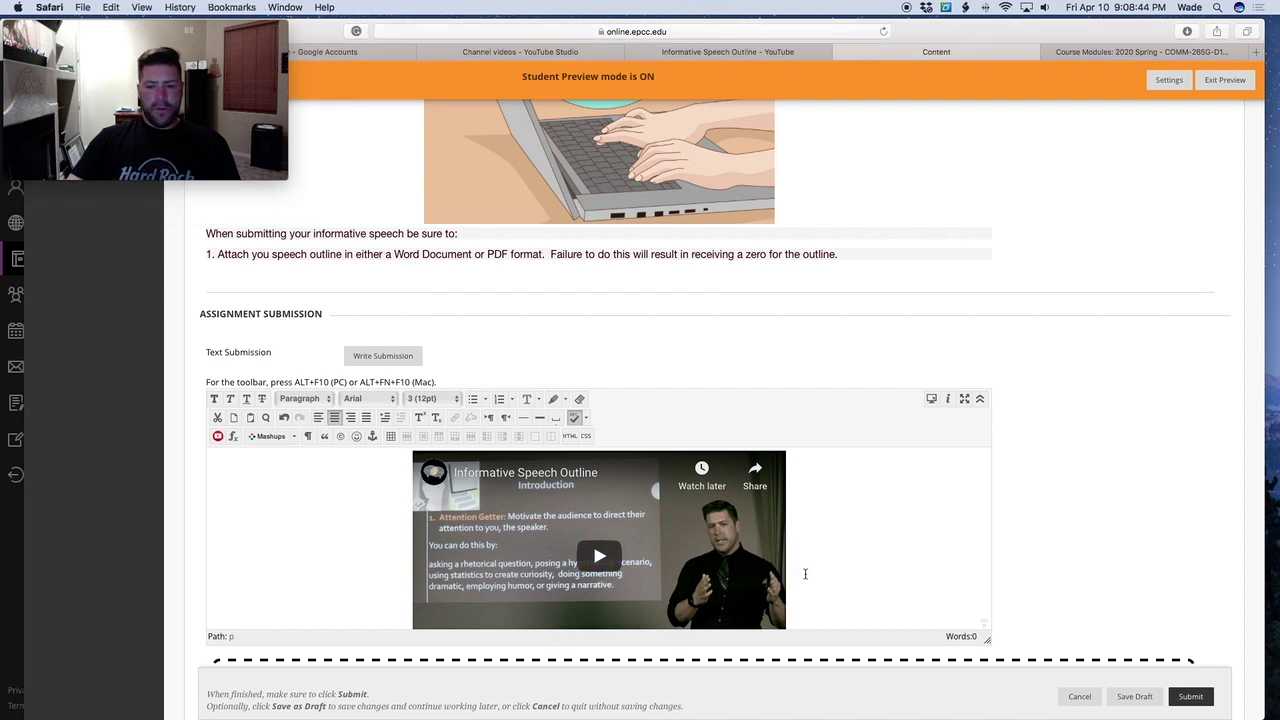
left_click(319, 419)
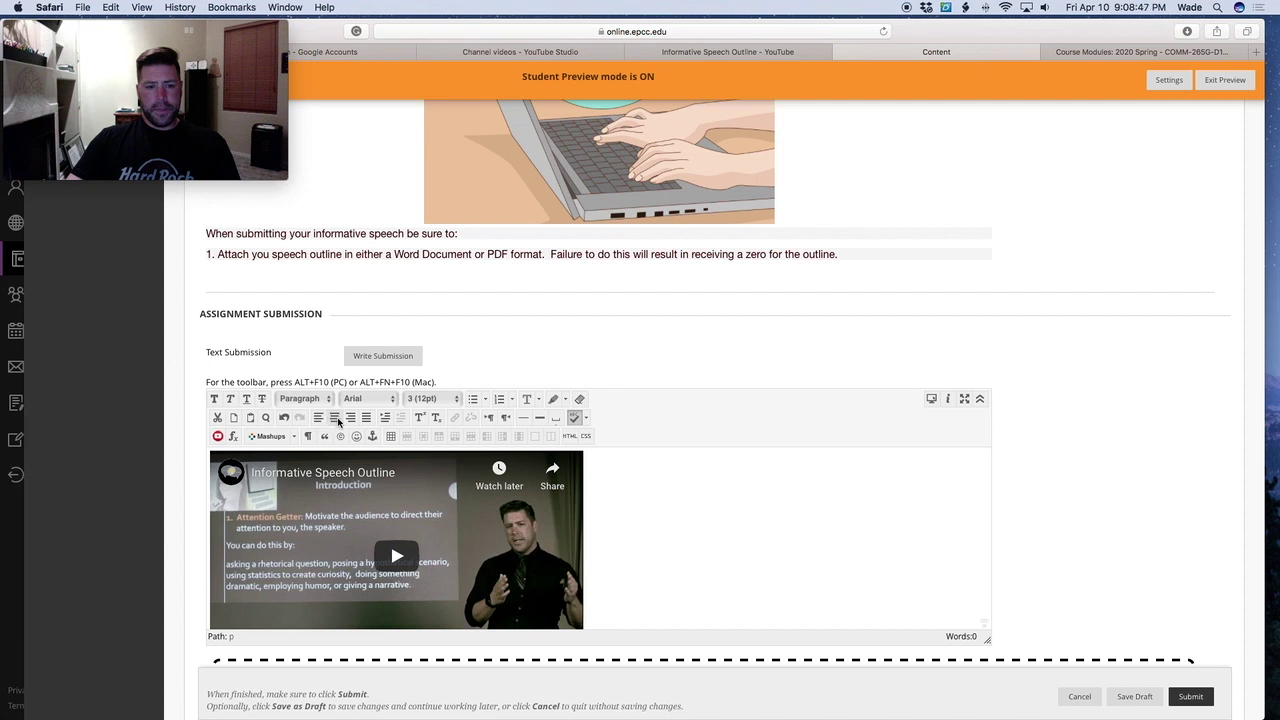
left_click(336, 420)
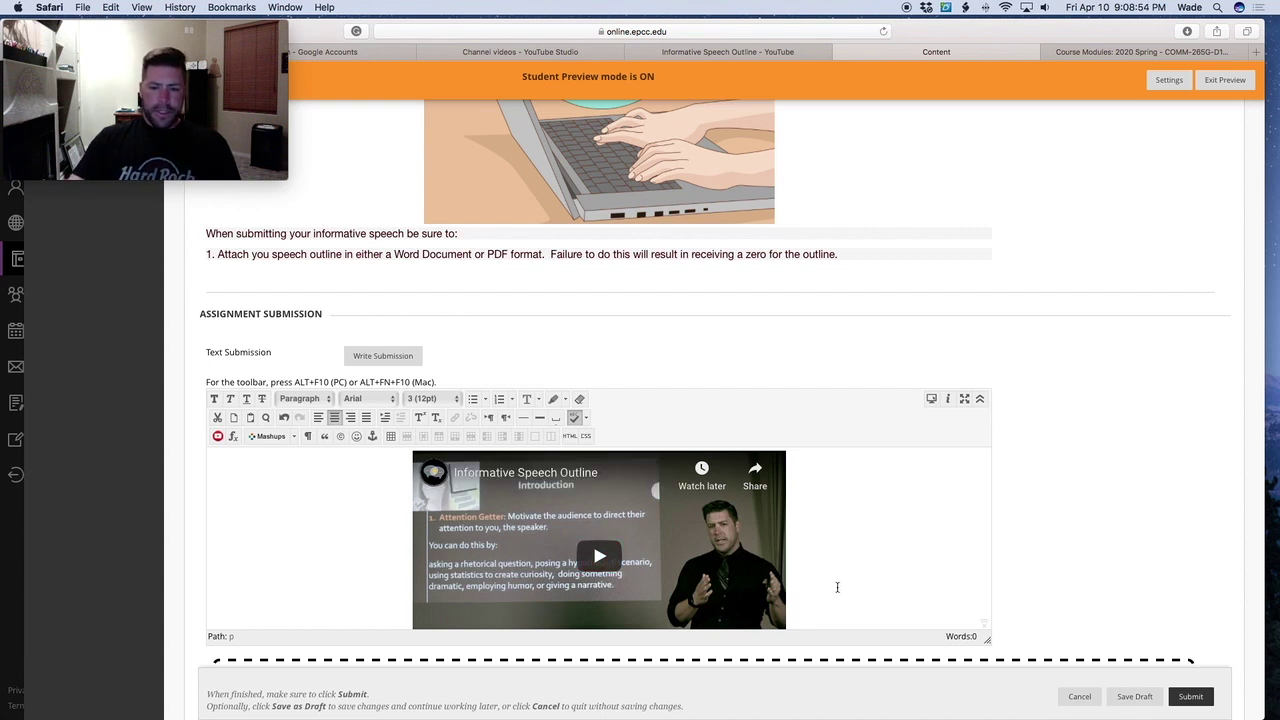
Replace the embedded video in the text submission with the Informative Speech Outline video's share link copied from YouTube
left_click(575, 566)
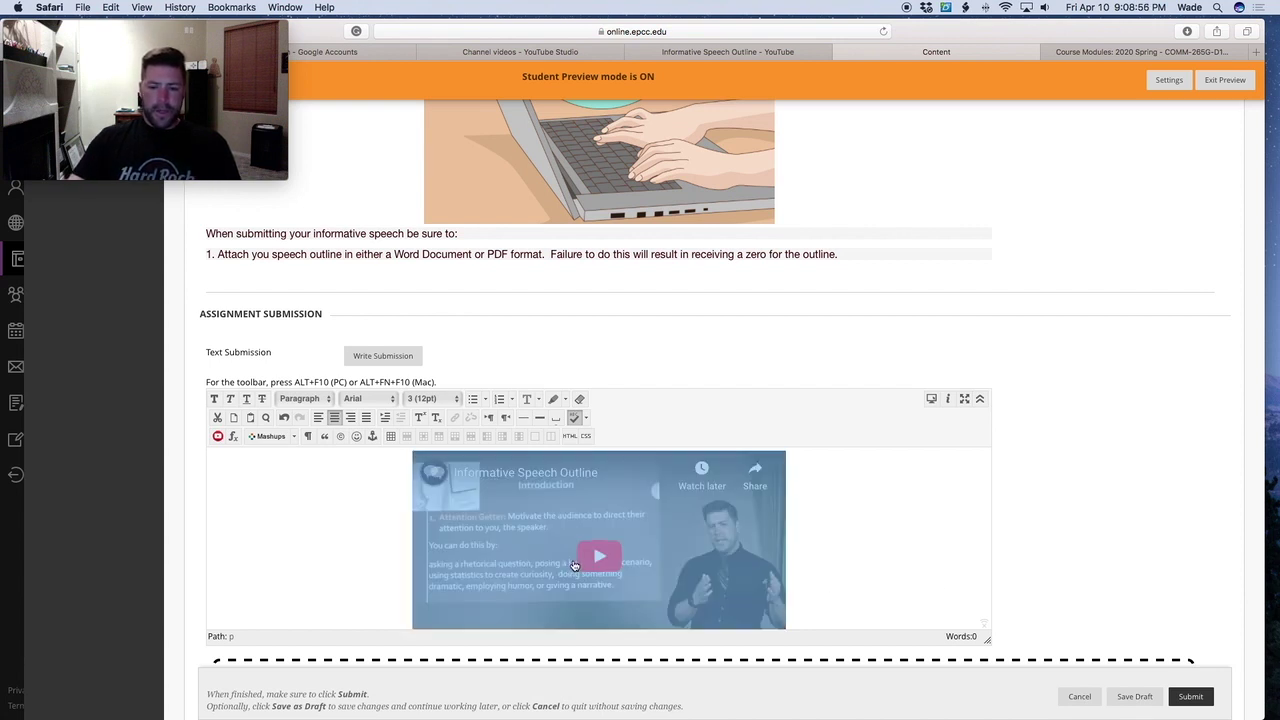
key("BackSpace")
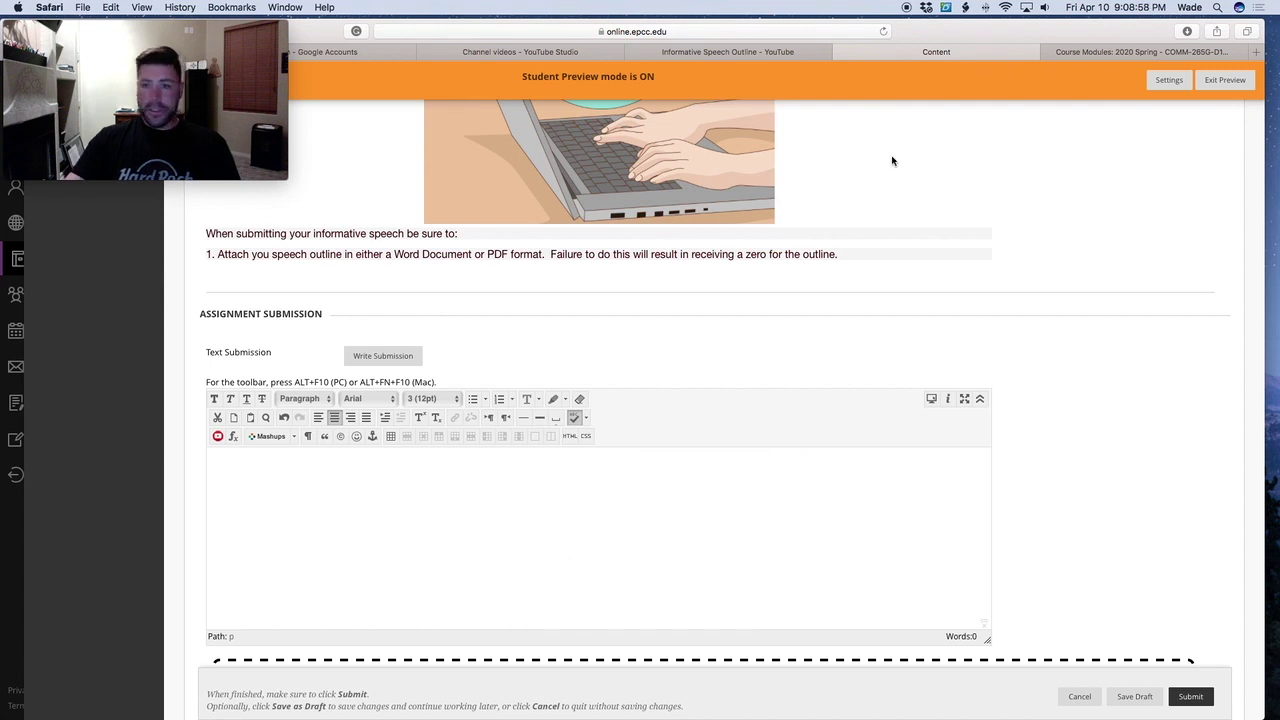
left_click(786, 51)
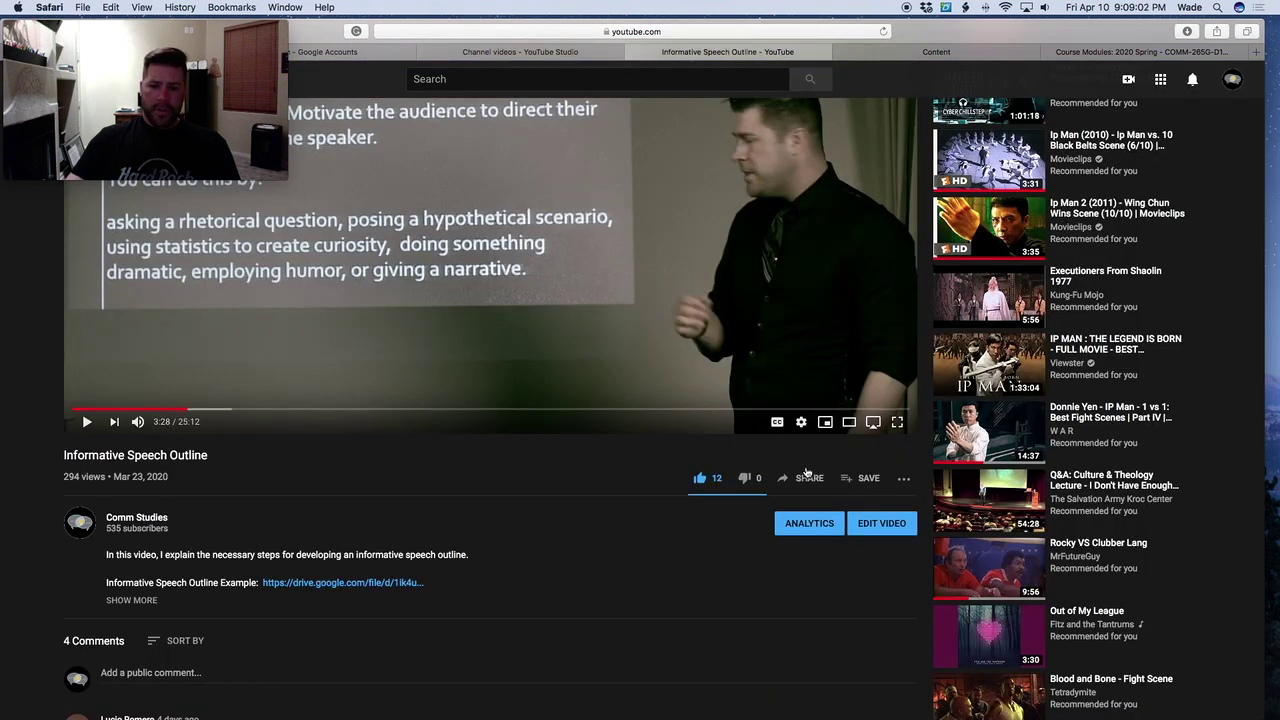
left_click(806, 476)
left_click(760, 416)
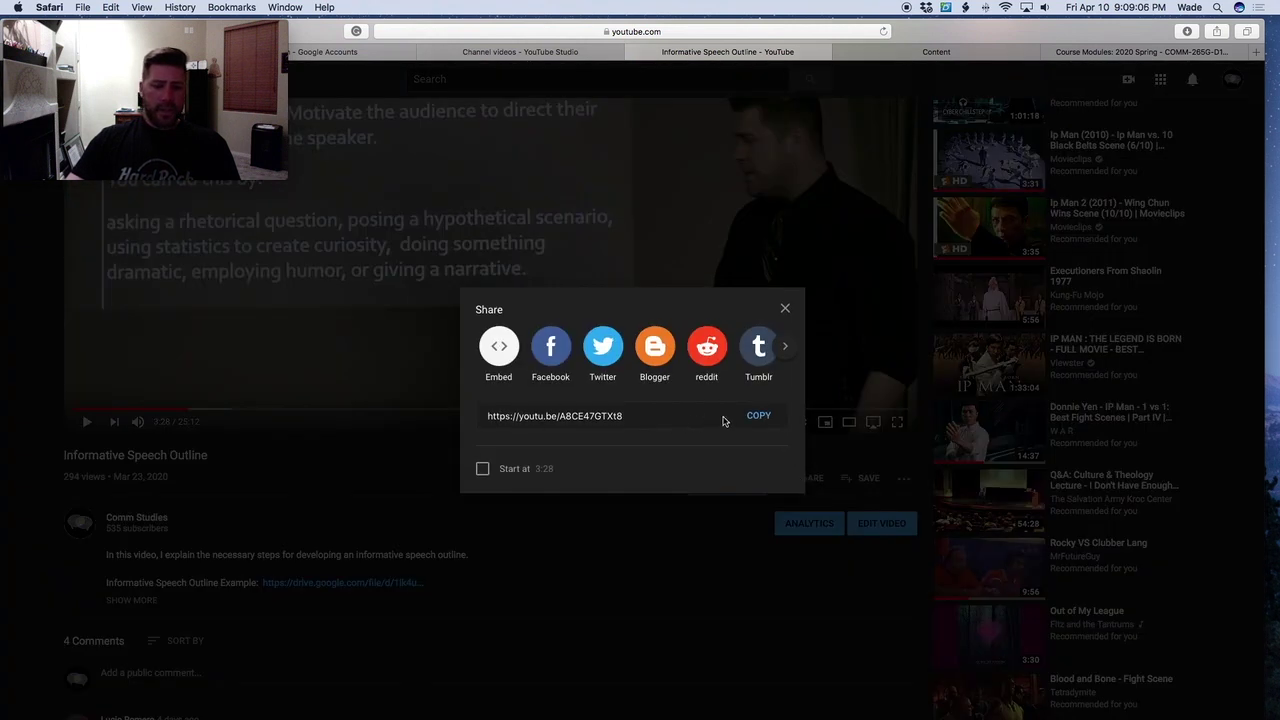
left_click(752, 416)
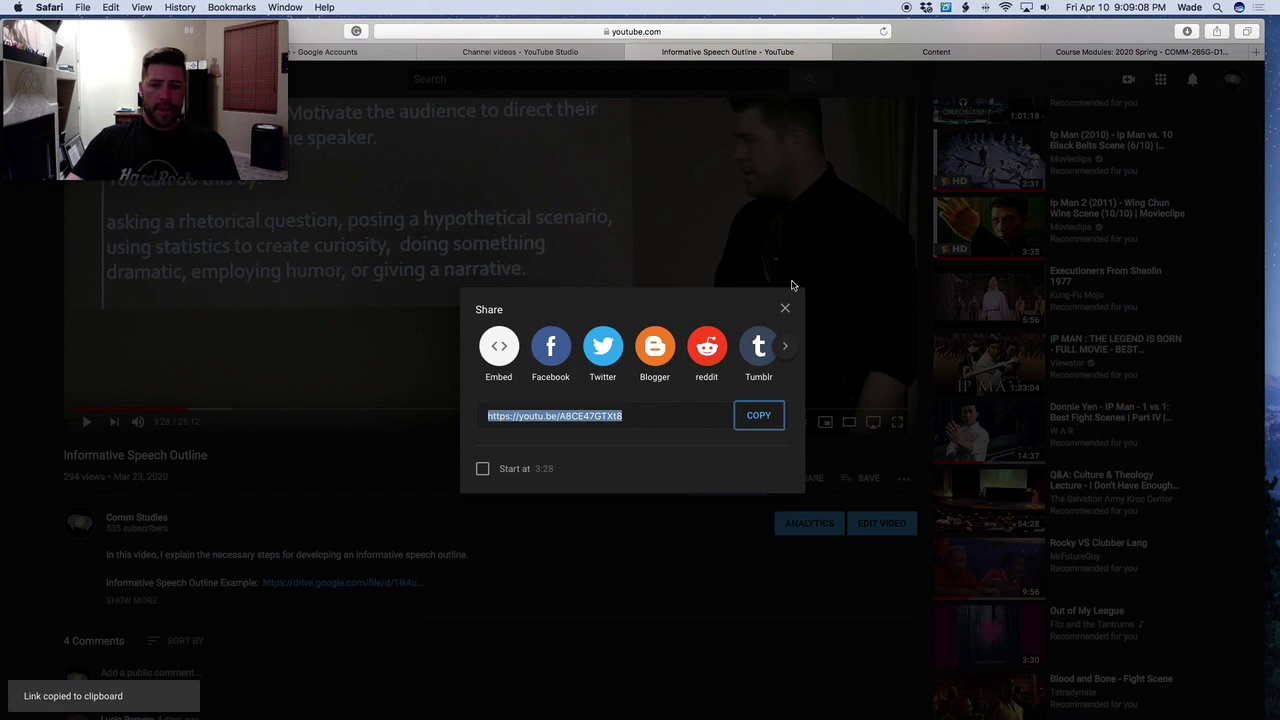
left_click(930, 52)
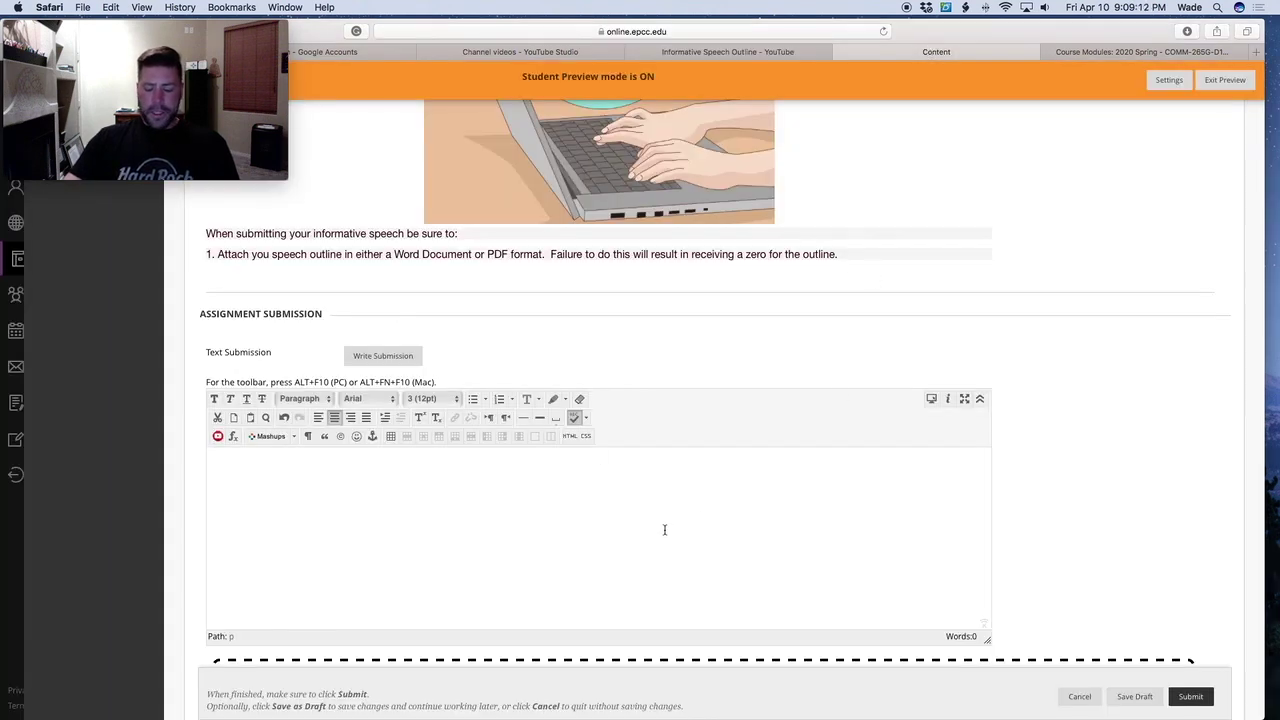
key("super+v")
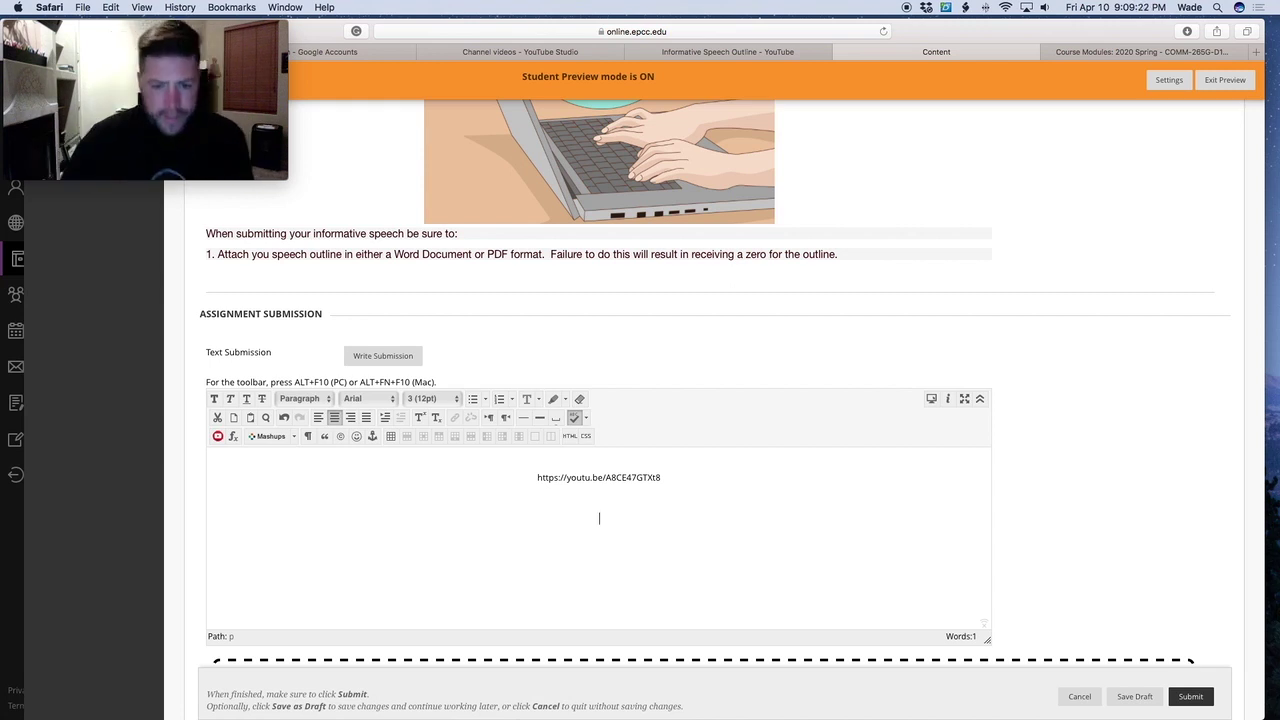
triple_click(617, 478)
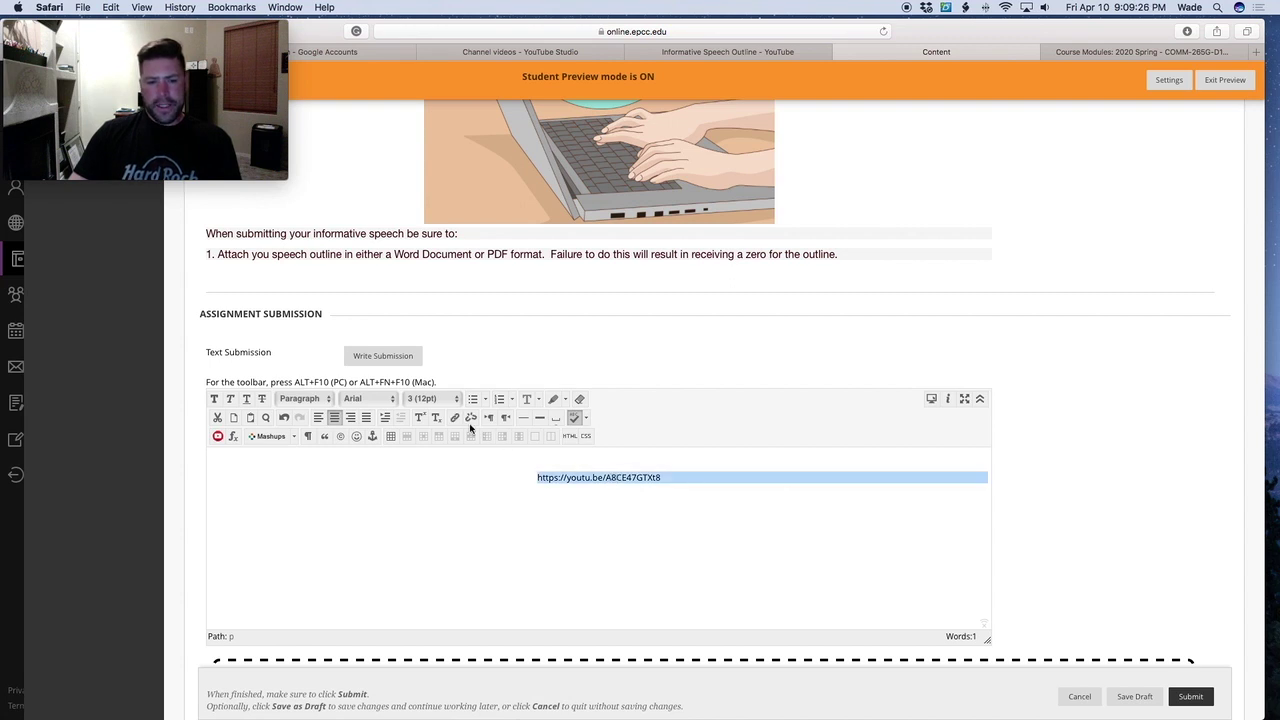
left_click(521, 484)
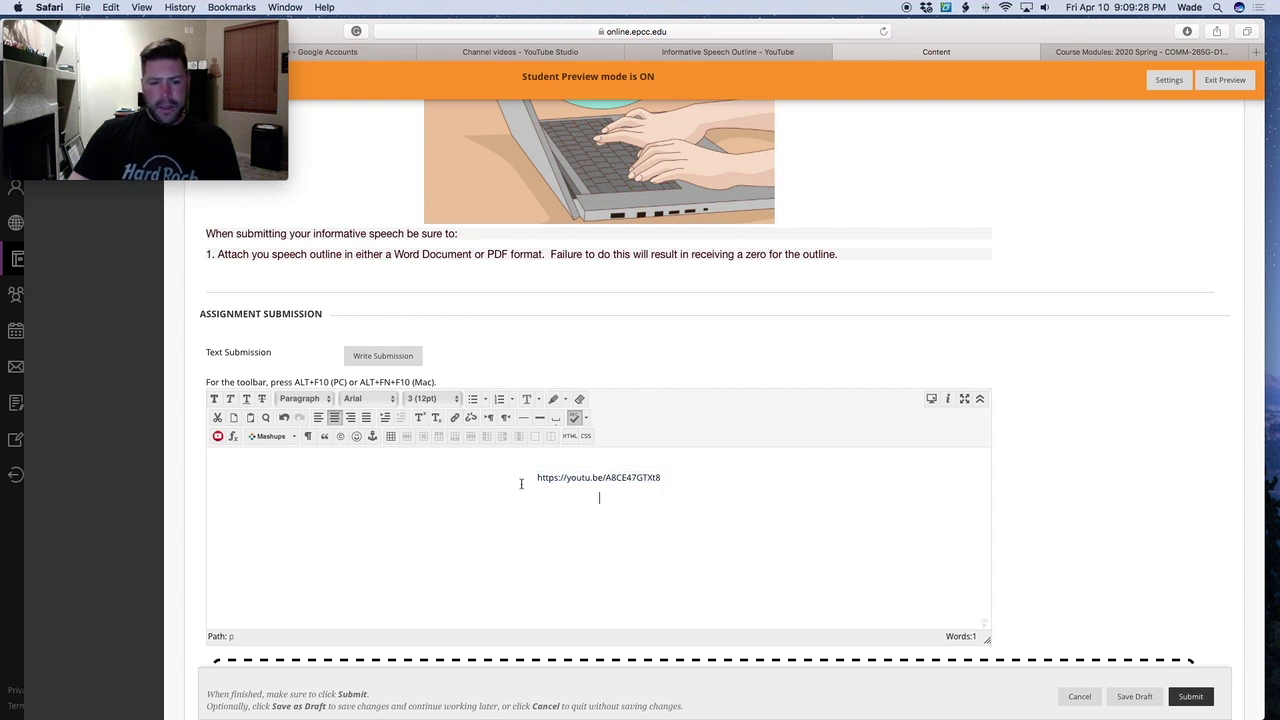
left_click_drag(533, 477, 658, 477)
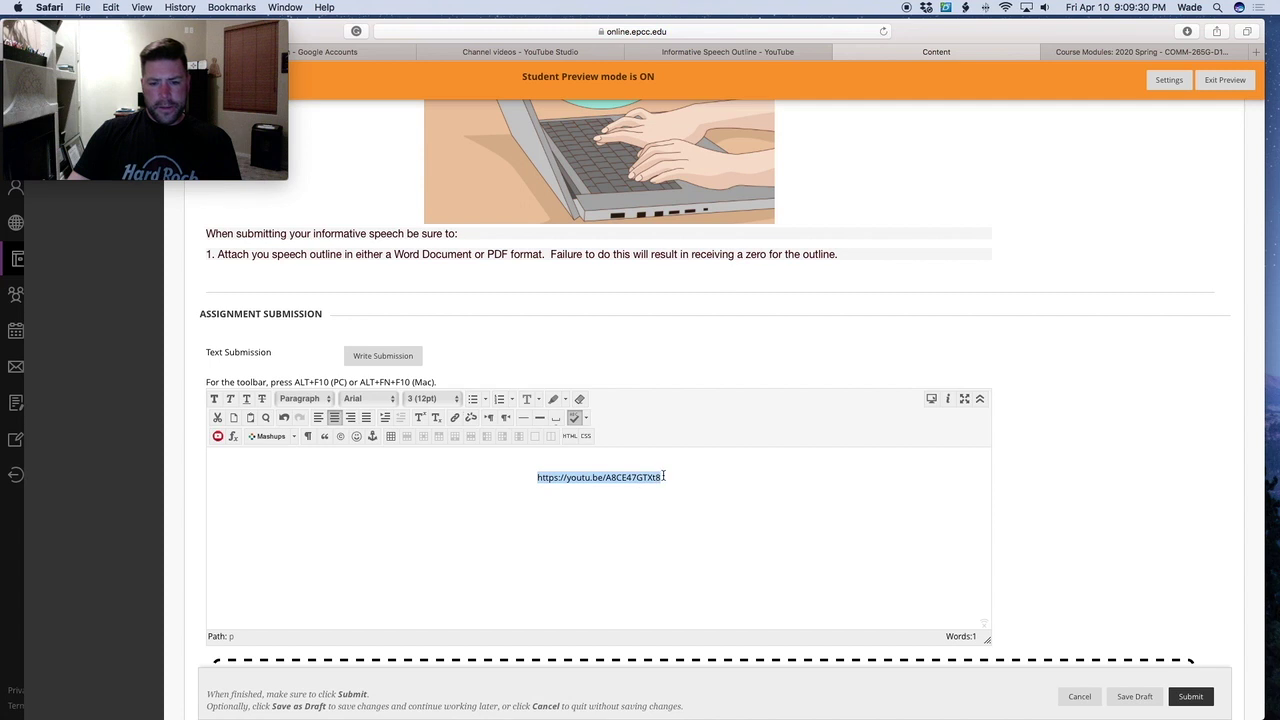
left_click(456, 418)
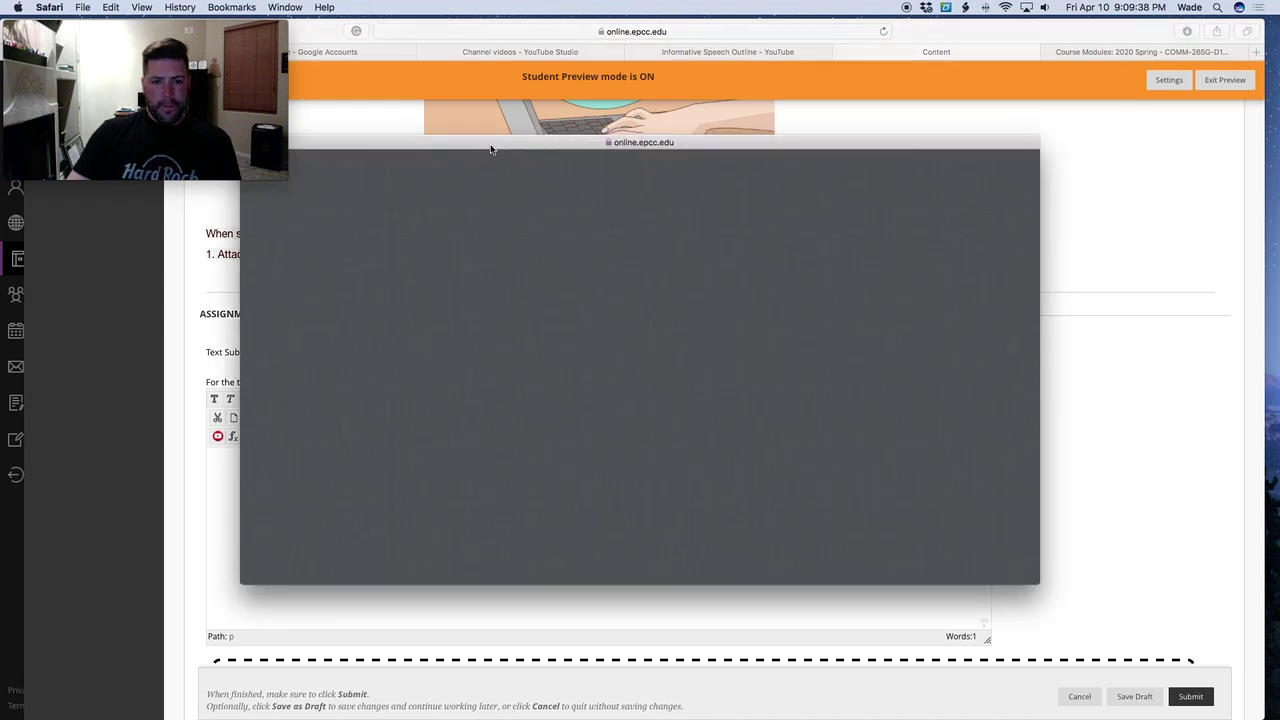
left_click_drag(490, 148, 534, 206)
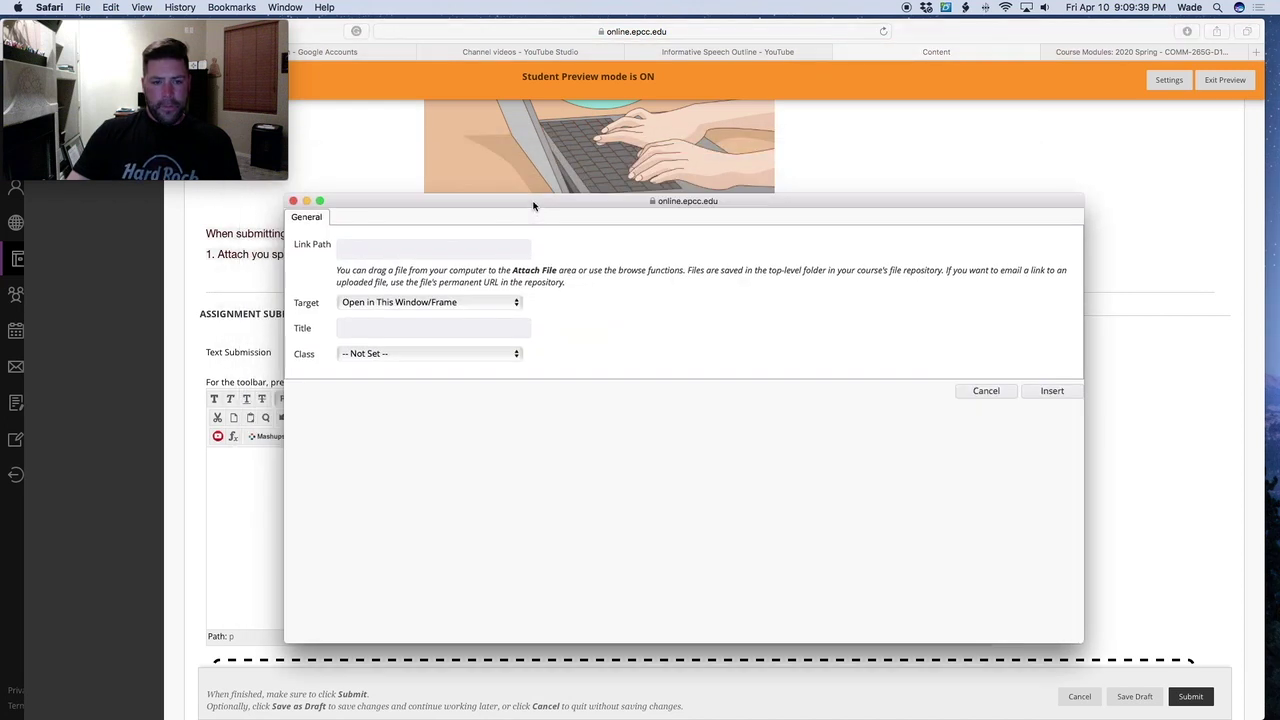
left_click(411, 251)
key("super+v")
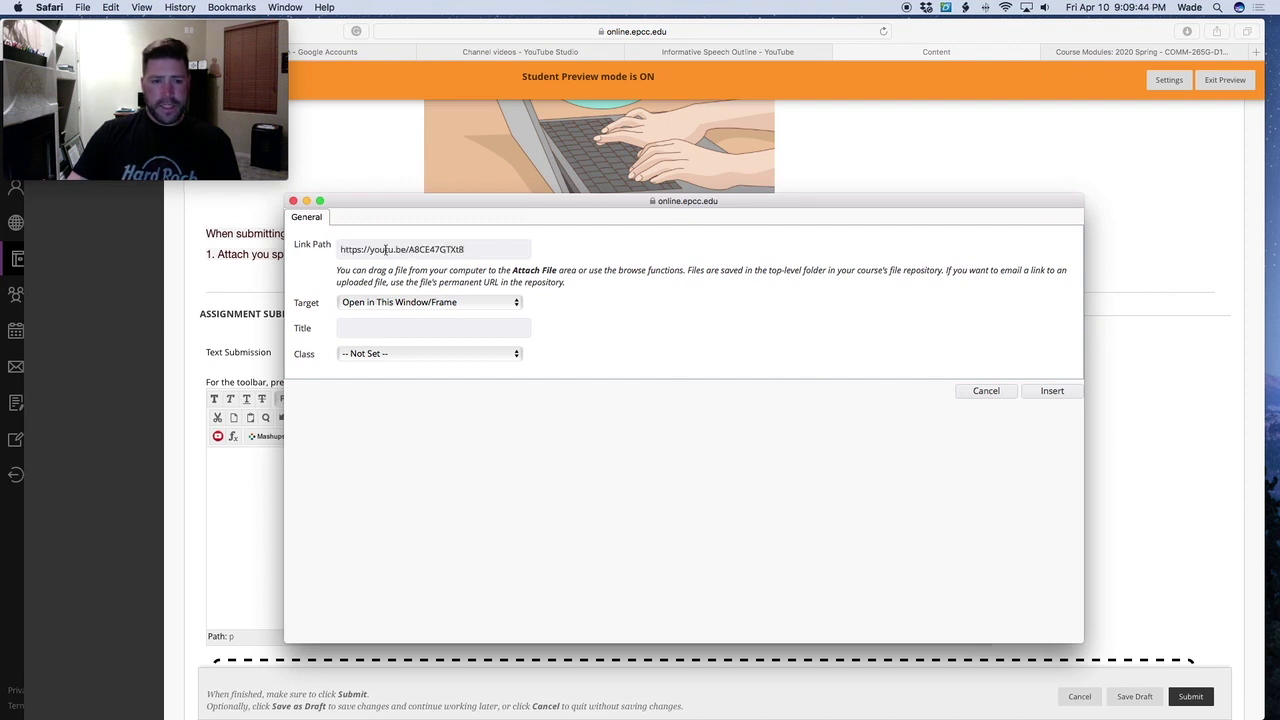
key("Return")
Revisit the Informative Speech Outline video's share options on YouTube and return to the assignment submission
left_click(710, 51)
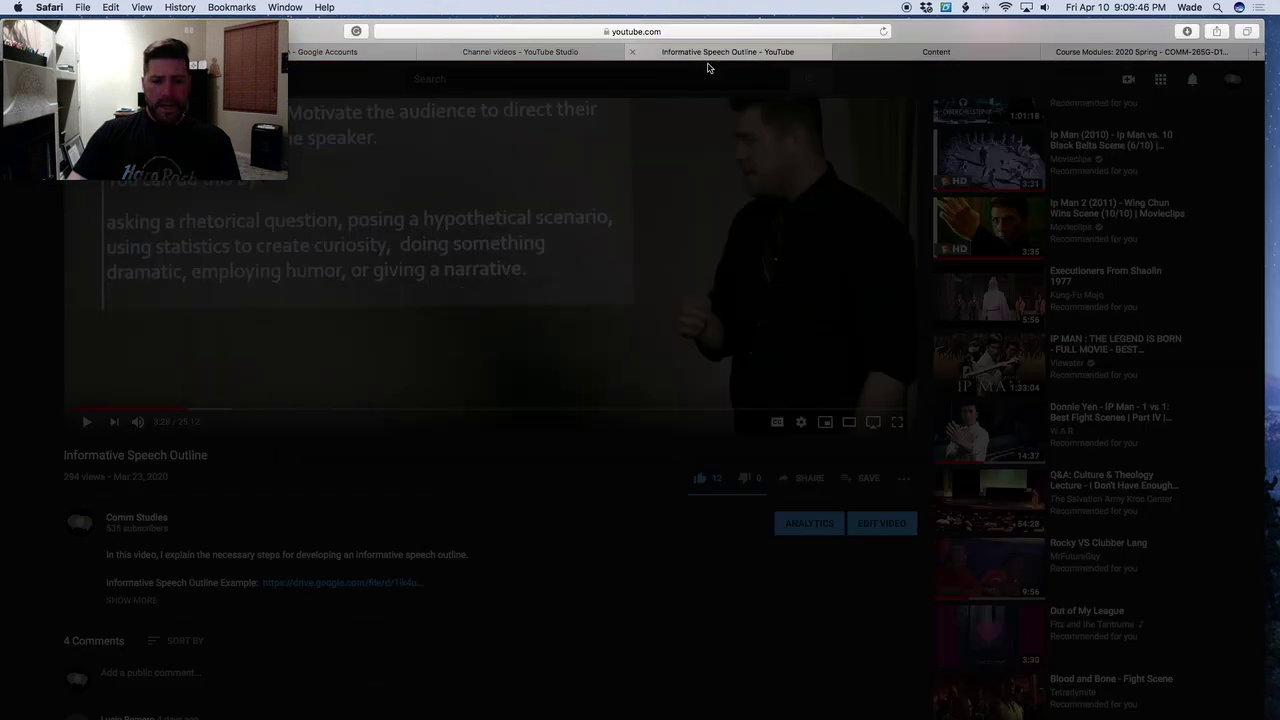
left_click(806, 479)
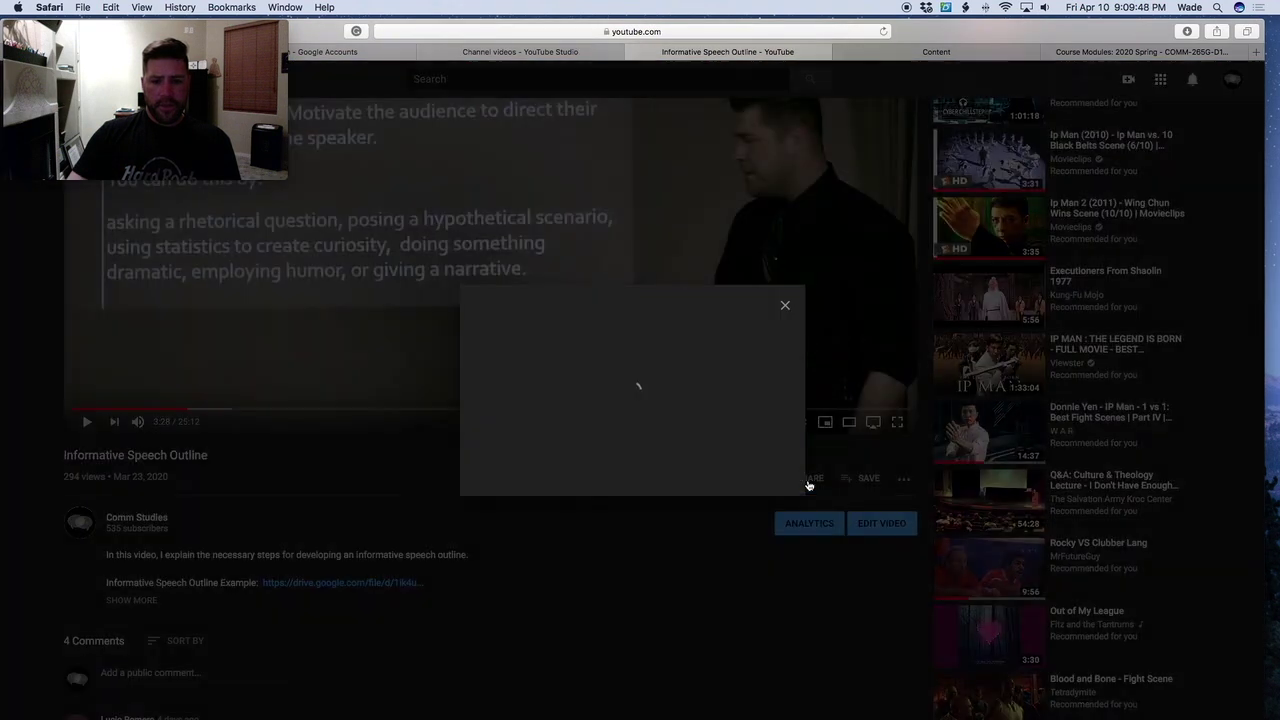
left_click(885, 52)
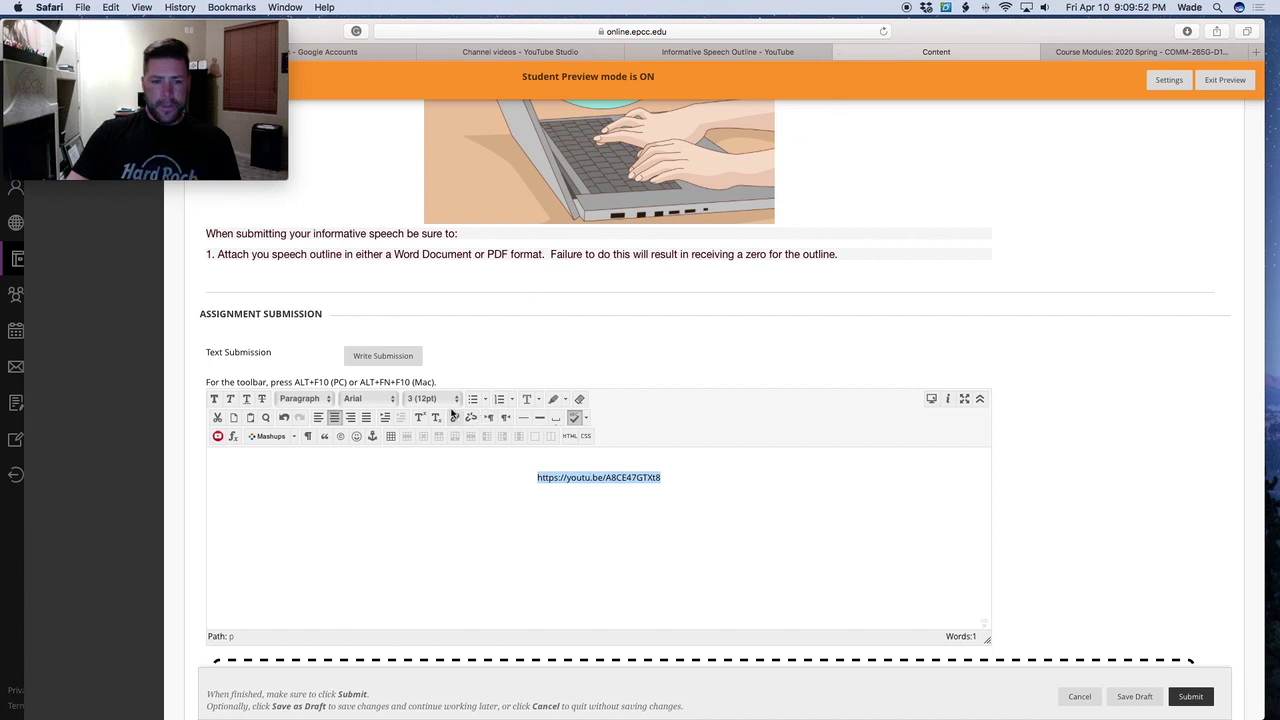
left_click(454, 416)
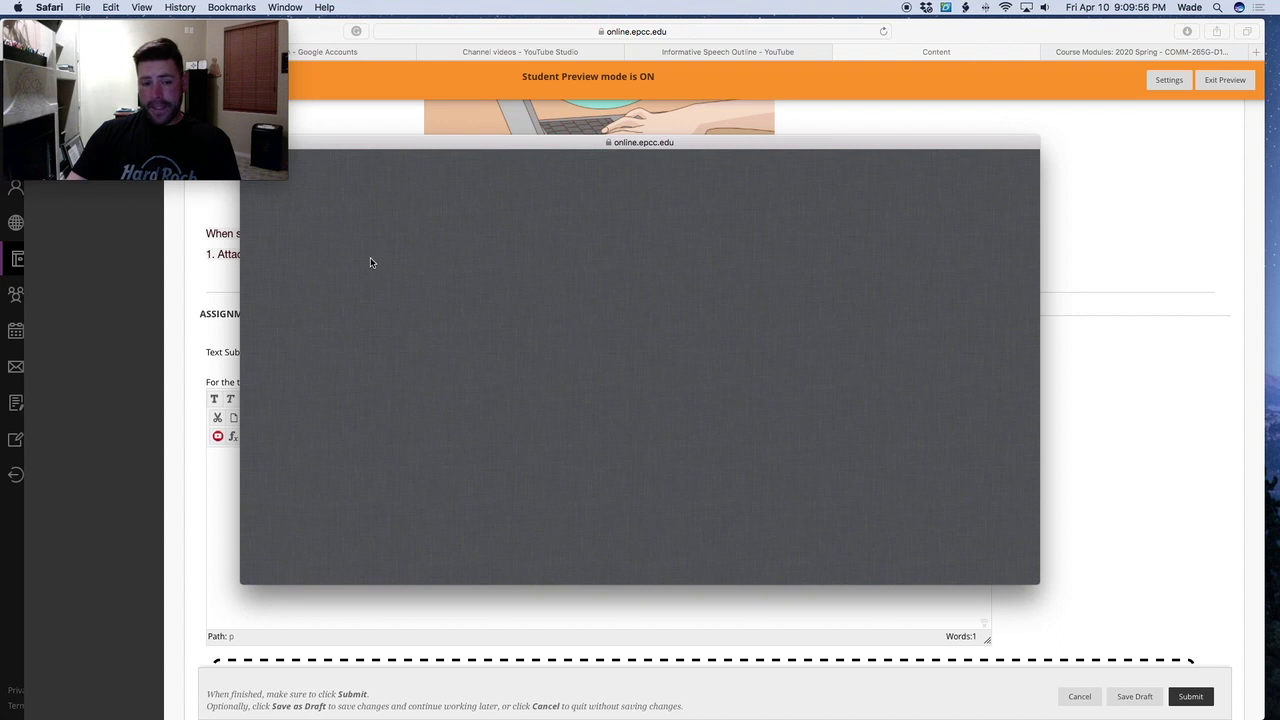
key("super+v")
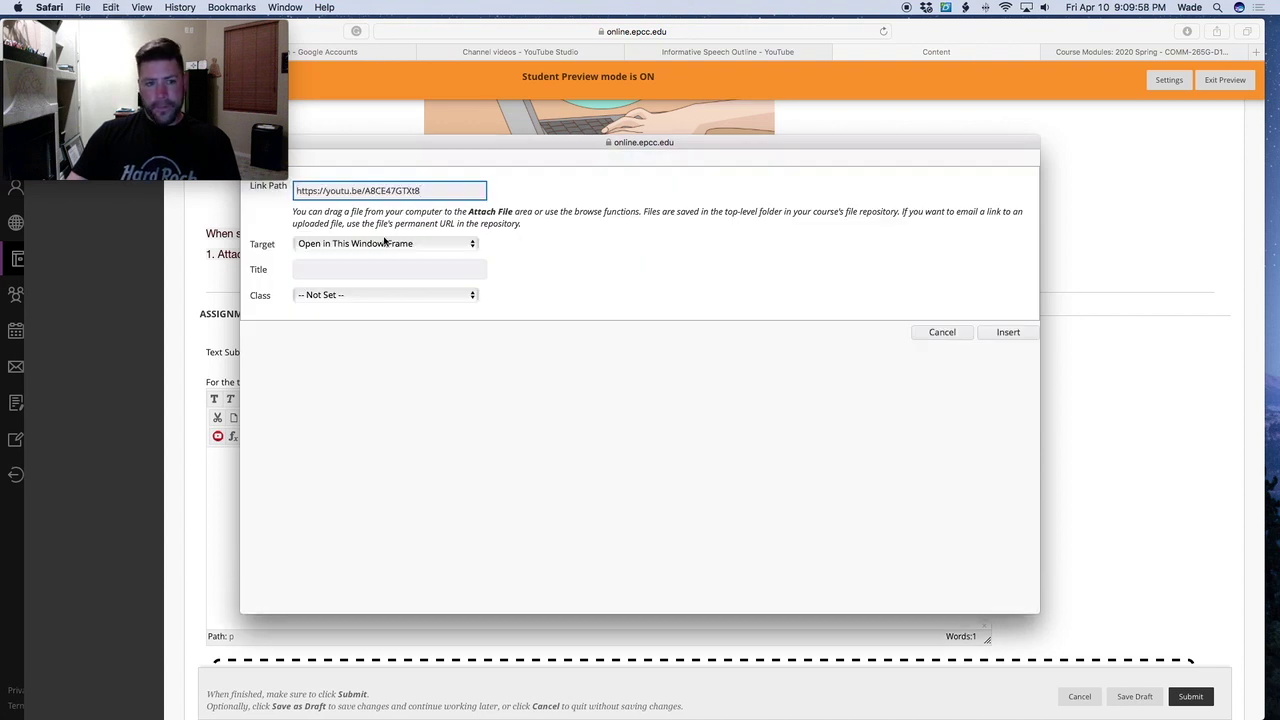
left_click(389, 243)
left_click(392, 257)
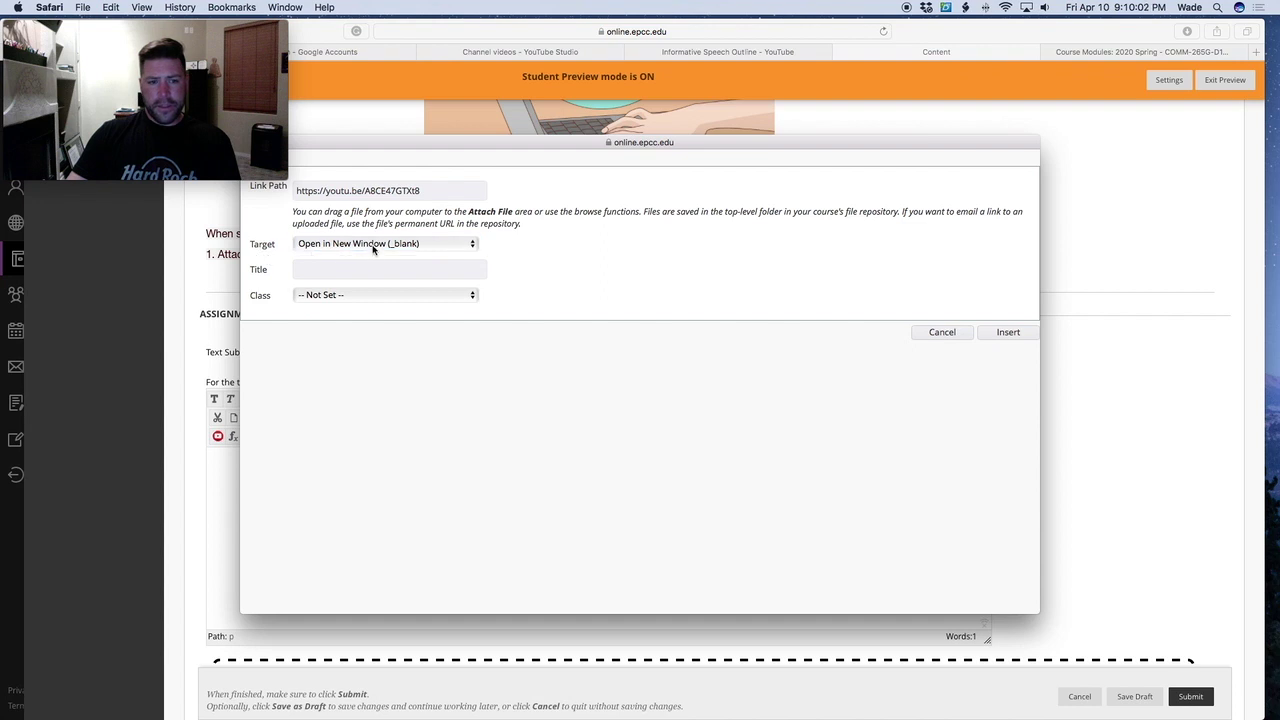
left_click(373, 248)
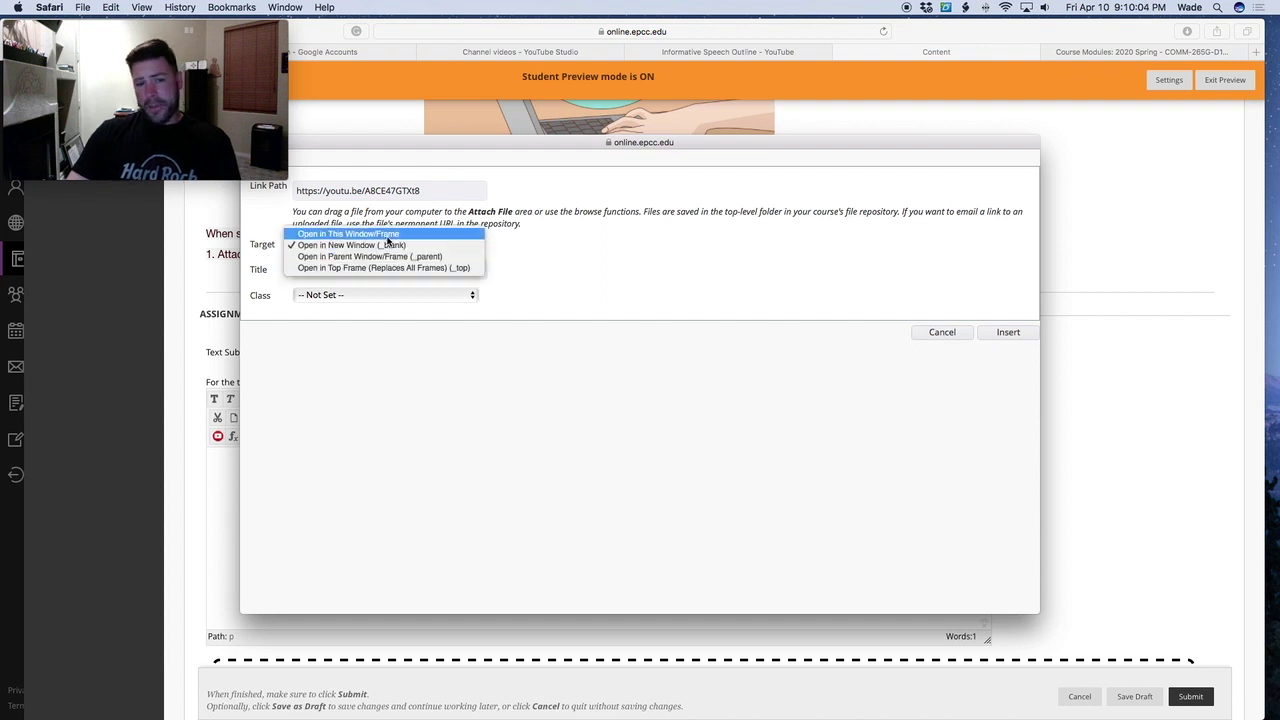
left_click(389, 245)
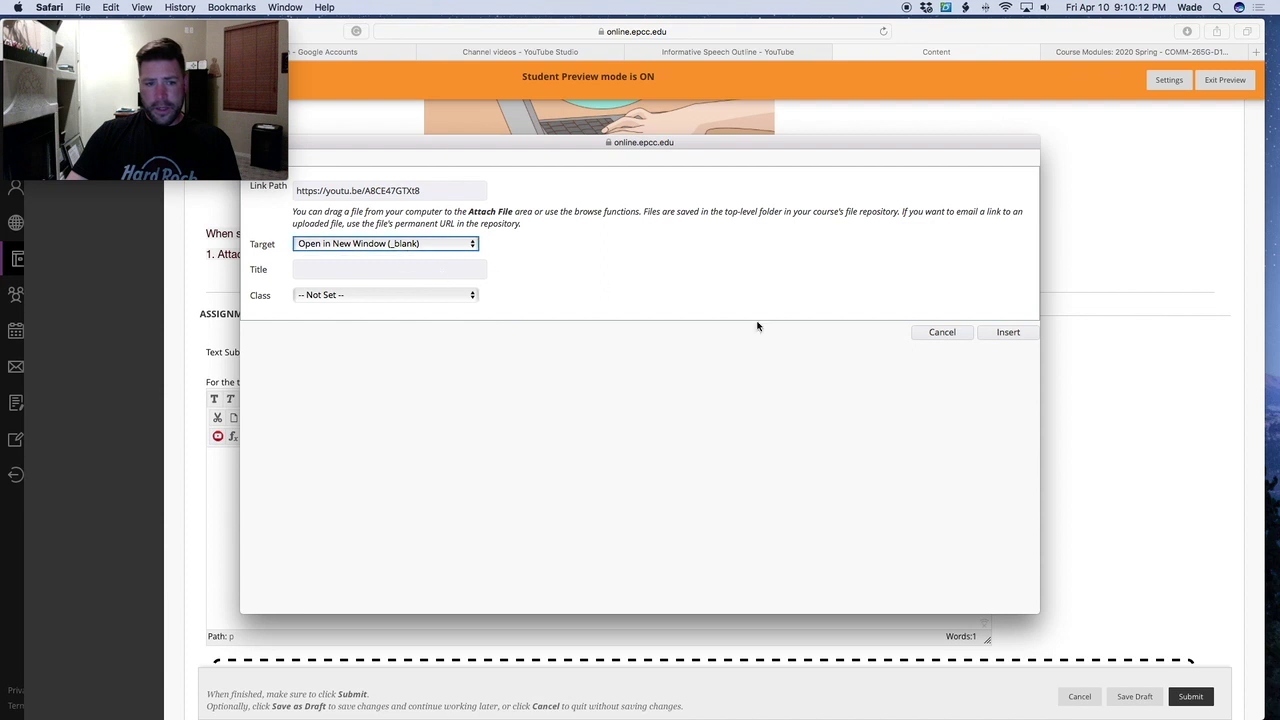
left_click(1008, 333)
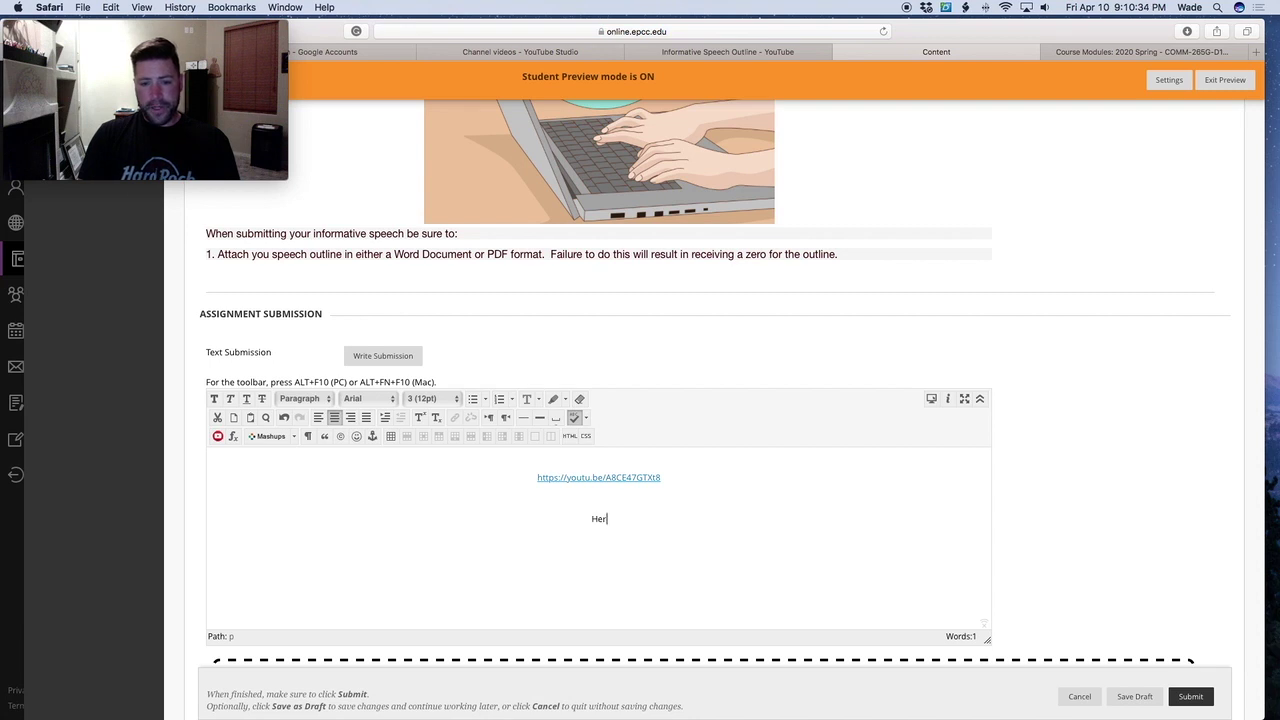
Write a line about the speech presentation below the link, rewording its opening from "Here is" to "Please click here to access"
type("e is my speech presention")
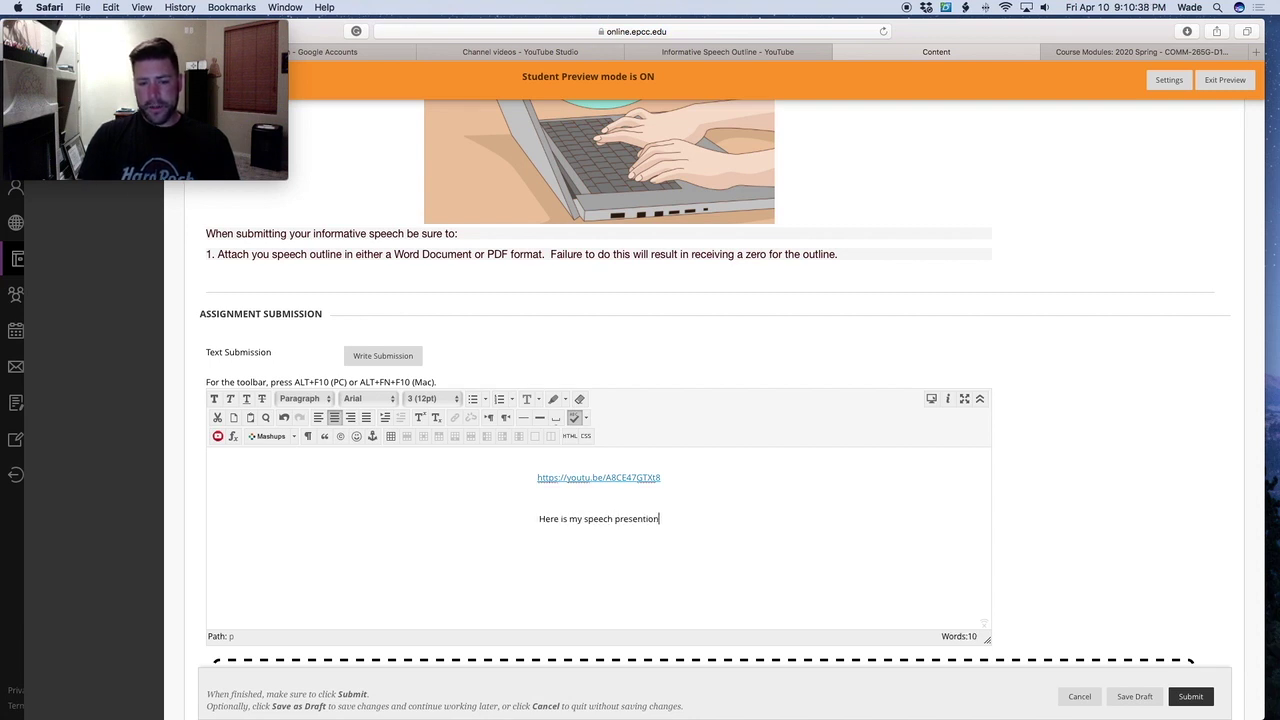
double_click(544, 520)
type("Please ")
type("Click")
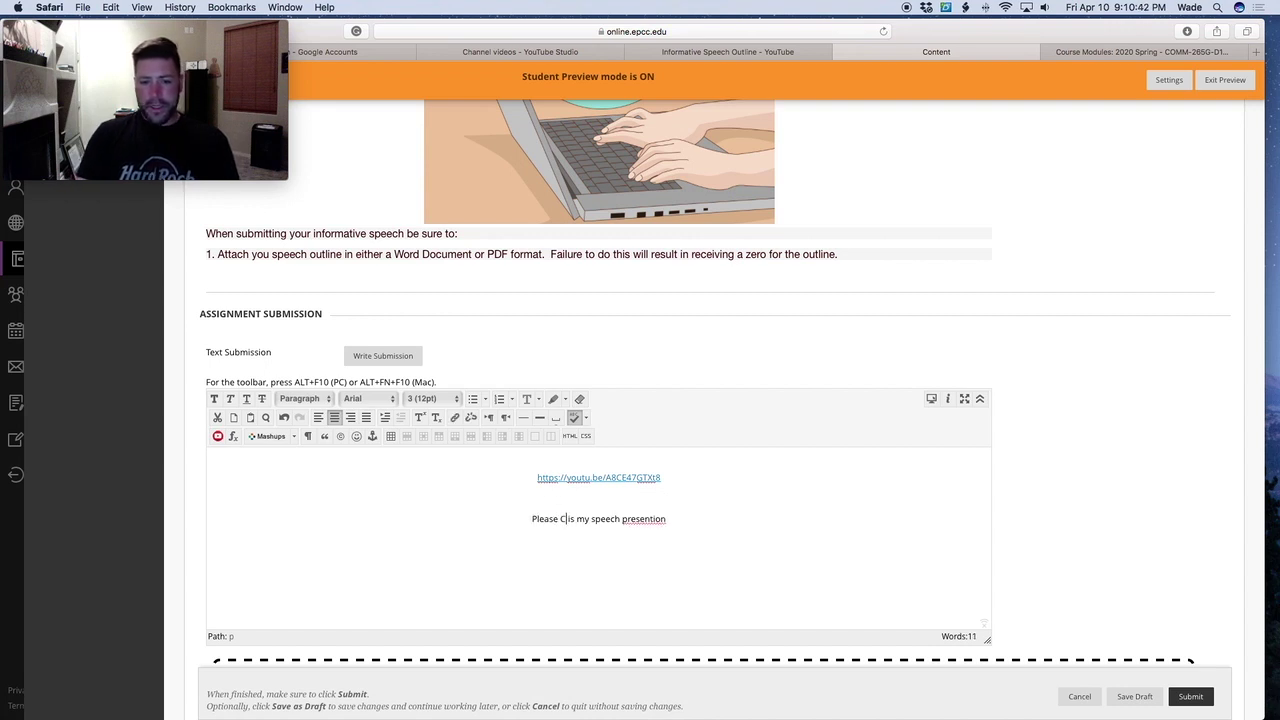
key("BackSpace")
key("BackSpace")
key("BackSpace")
key("BackSpace")
key("BackSpace")
key("BackSpace")
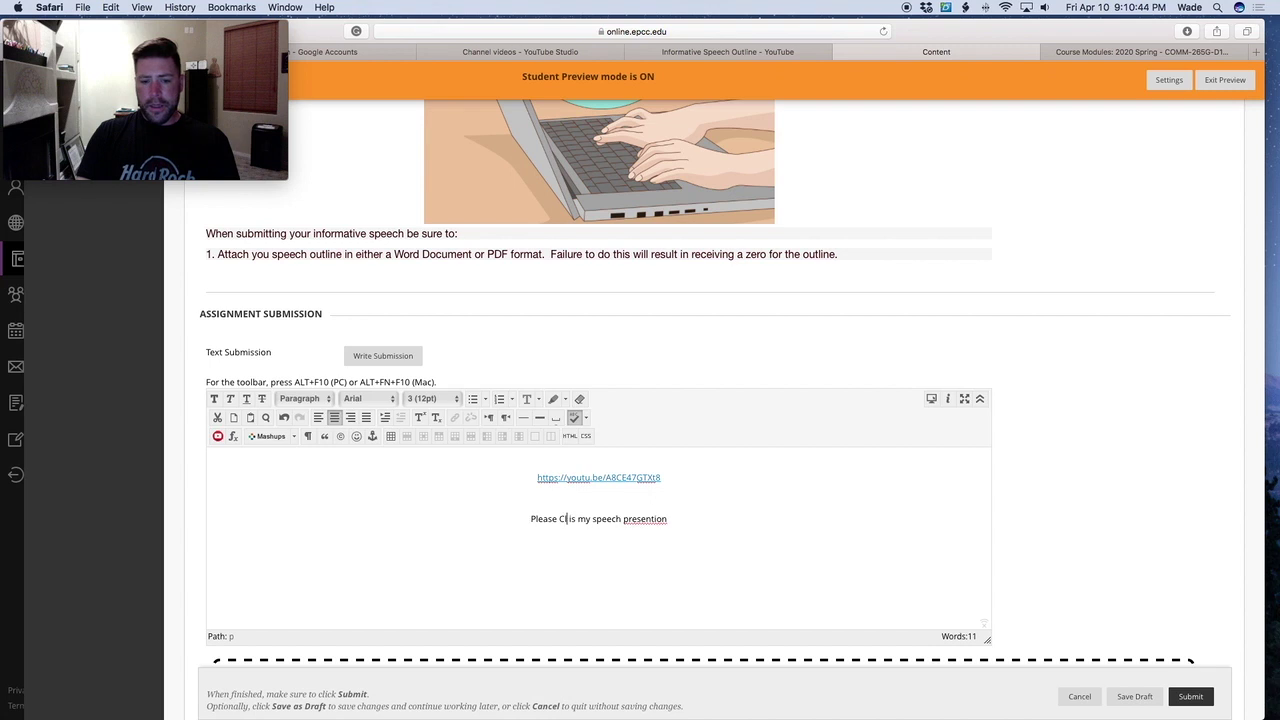
type("click here to access")
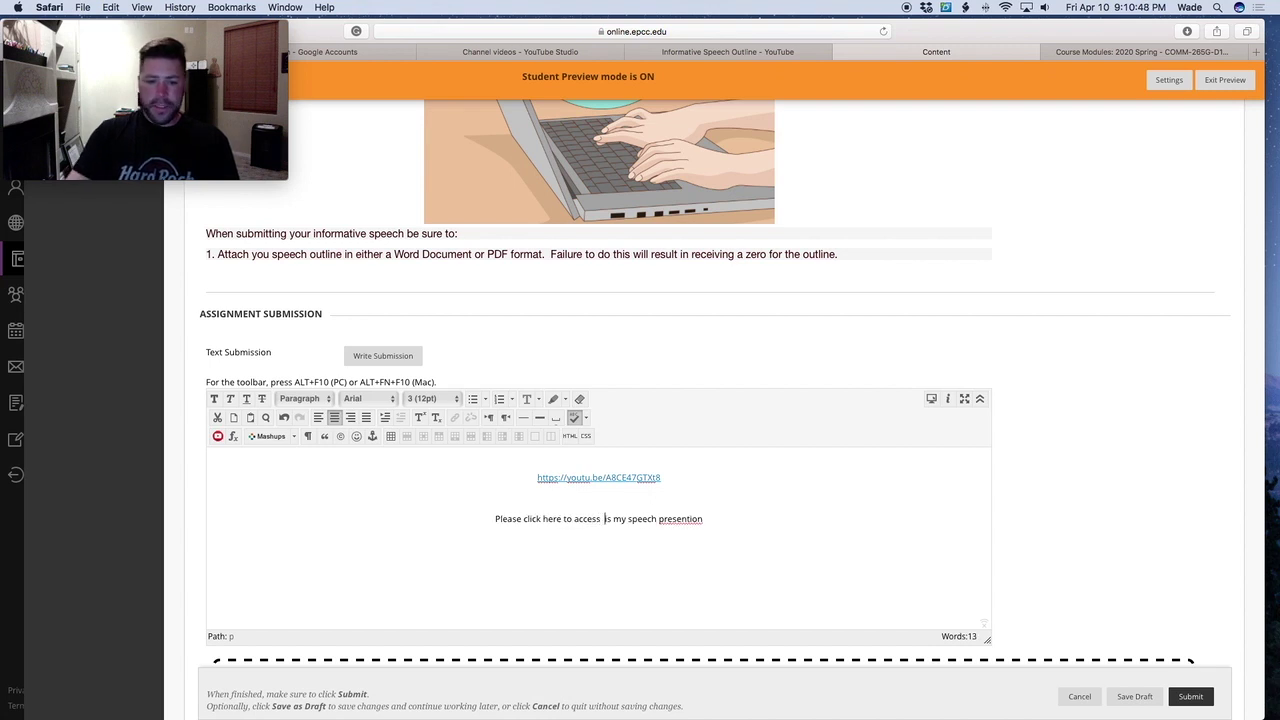
key("Delete")
key("Delete")
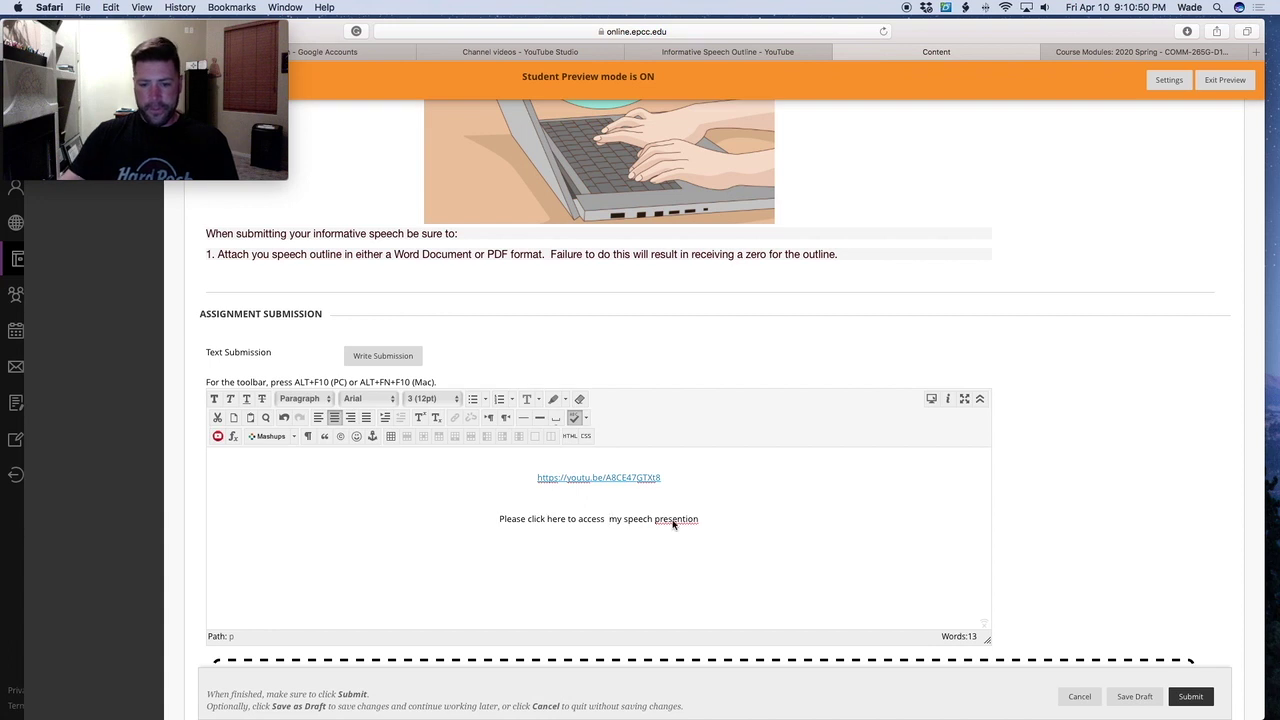
Correct the sentence's misspelled last word to "presentation" and remove the extra space before "my"
left_click(674, 522)
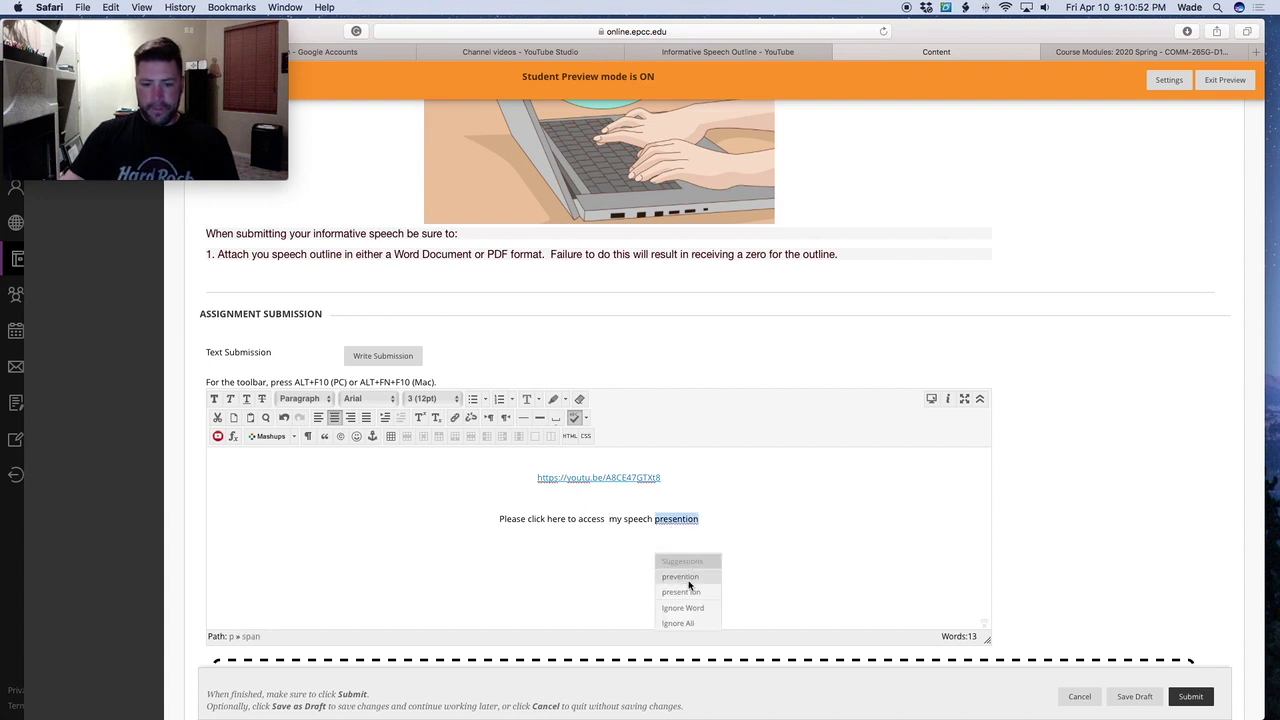
left_click(704, 597)
left_click(709, 520)
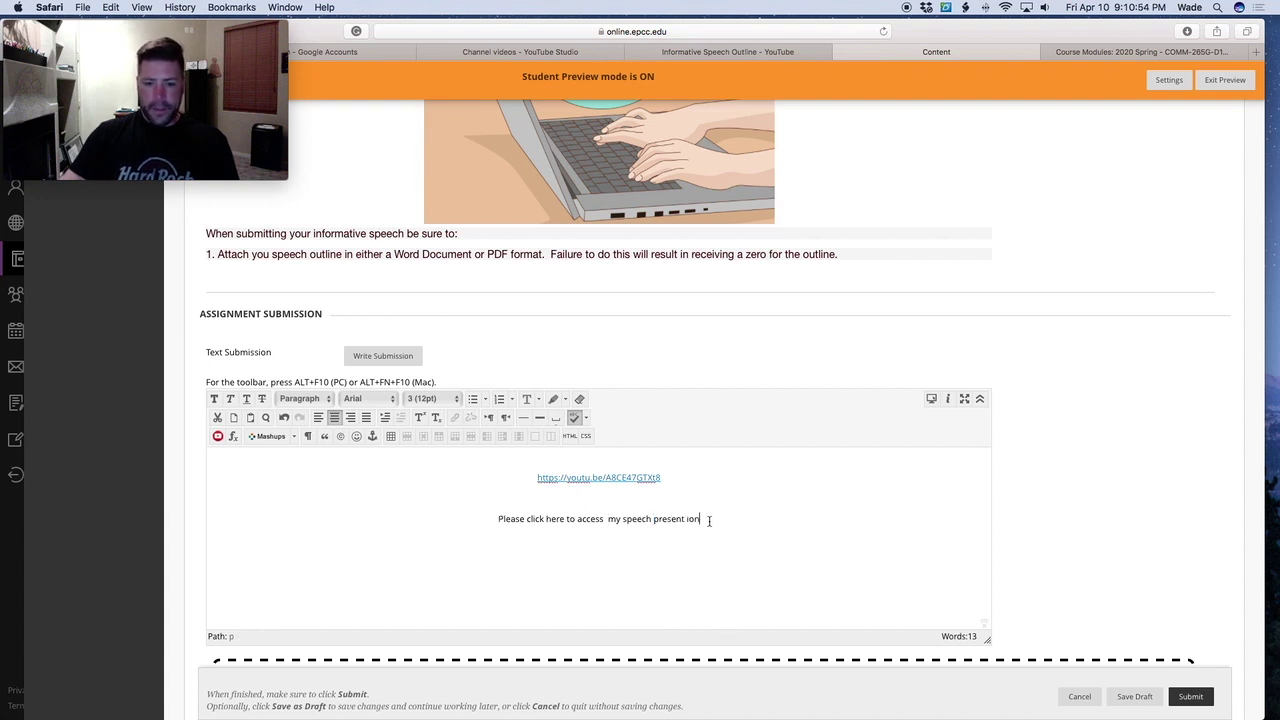
key("BackSpace")
key("BackSpace")
key("BackSpace")
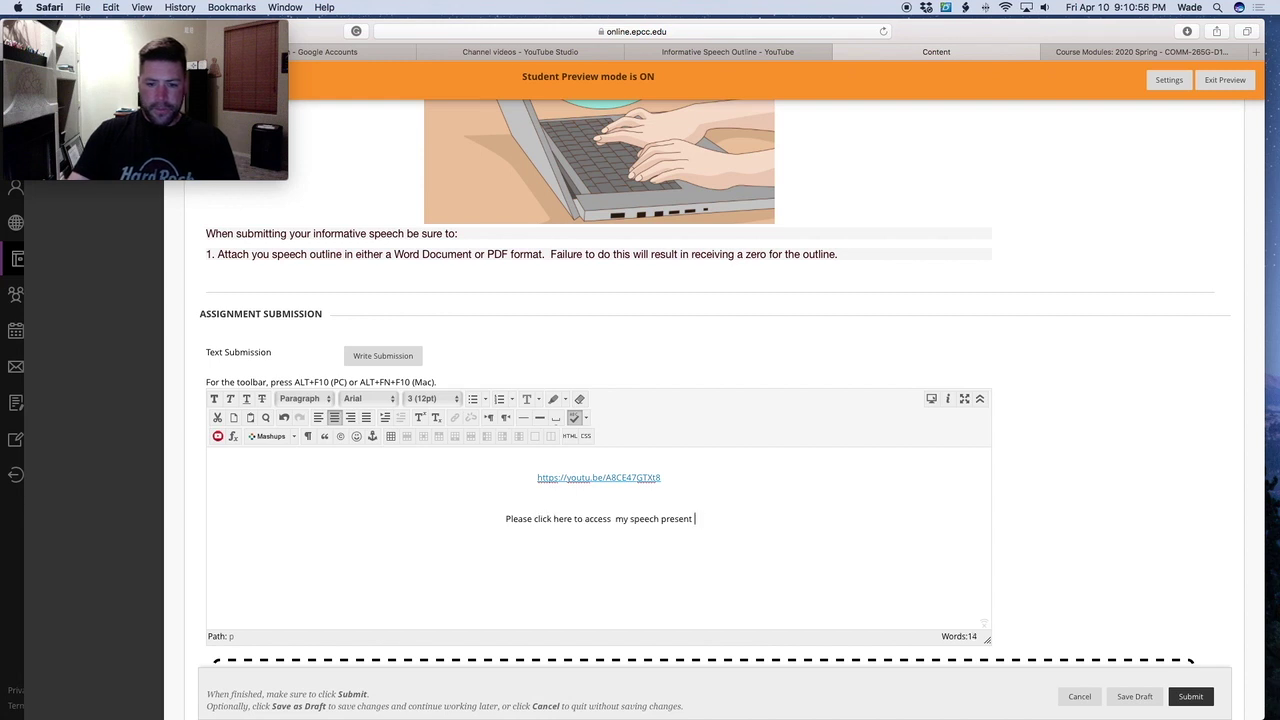
type("ation")
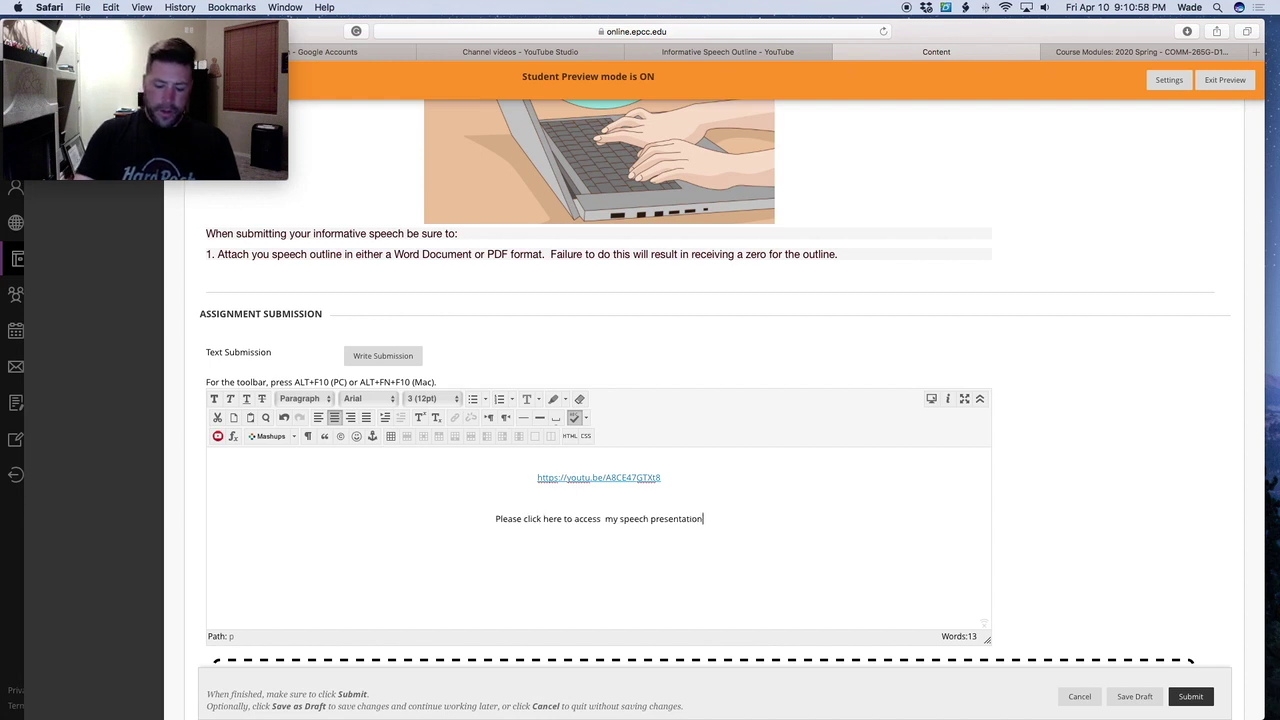
left_click(605, 518)
key("BackSpace")
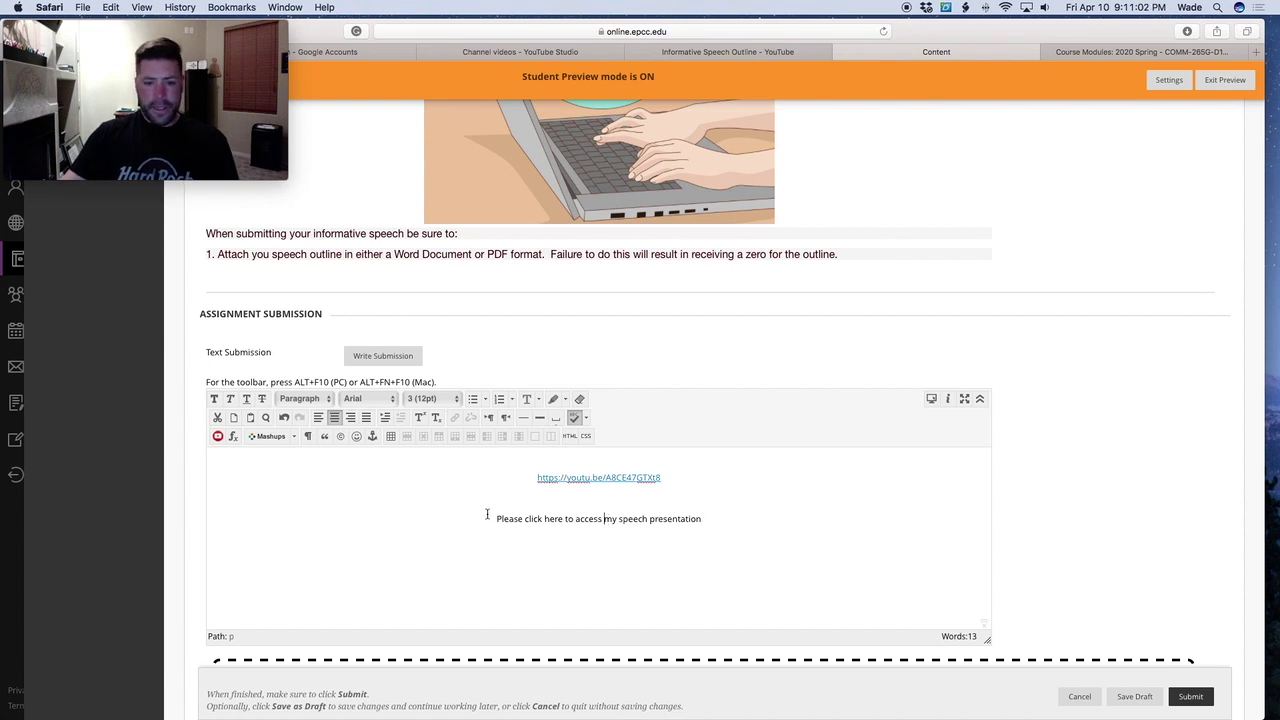
left_click_drag(490, 518, 700, 523)
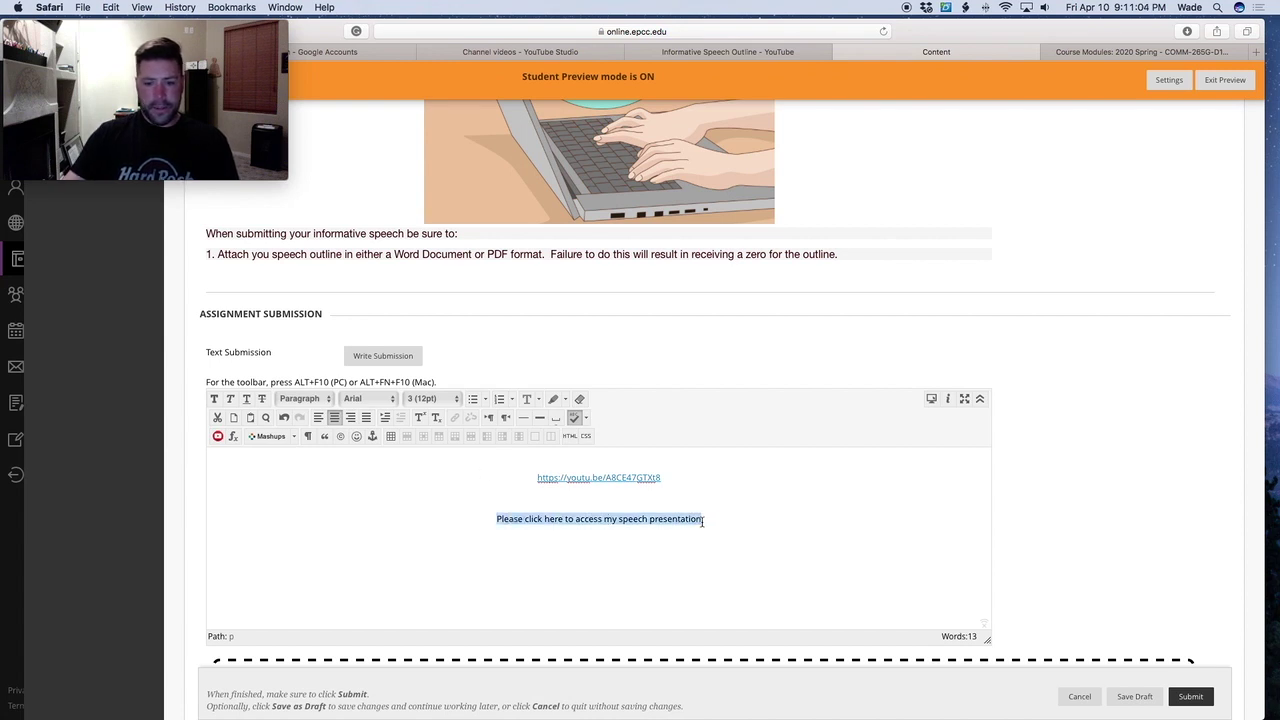
left_click(456, 418)
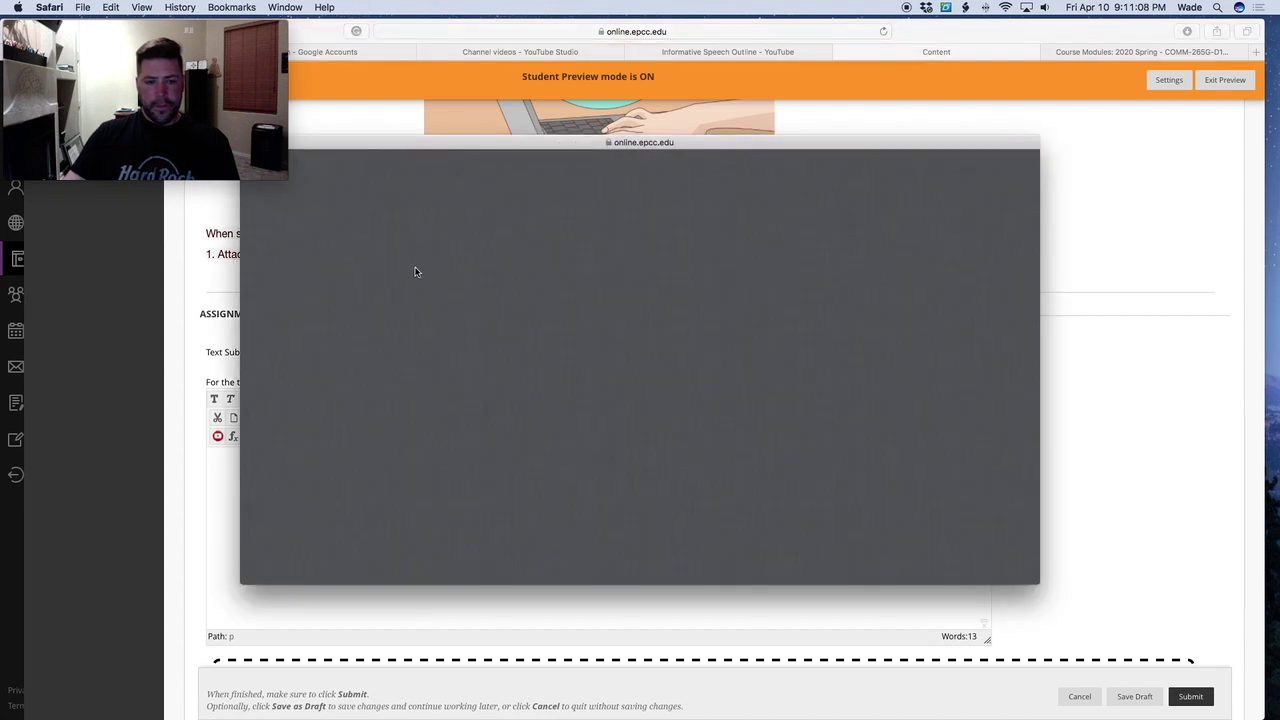
type("https://youtu.be/A8CE47GTXt8")
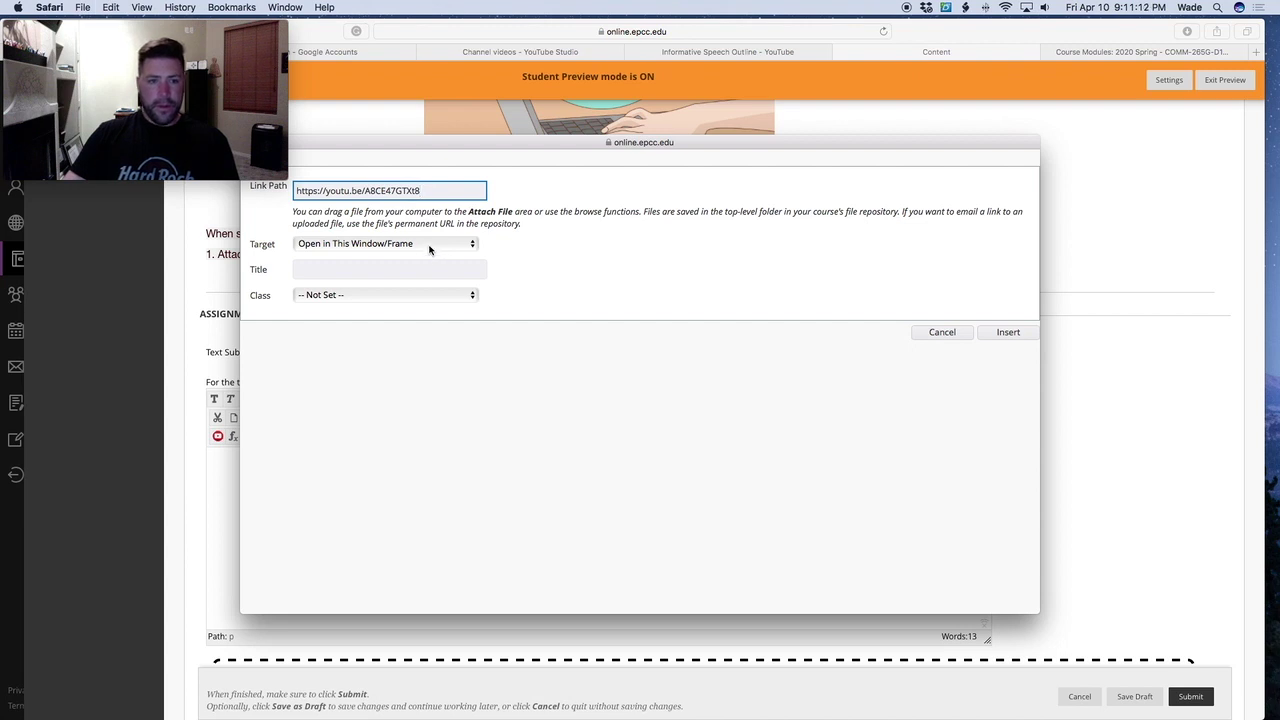
left_click(430, 250)
left_click(400, 258)
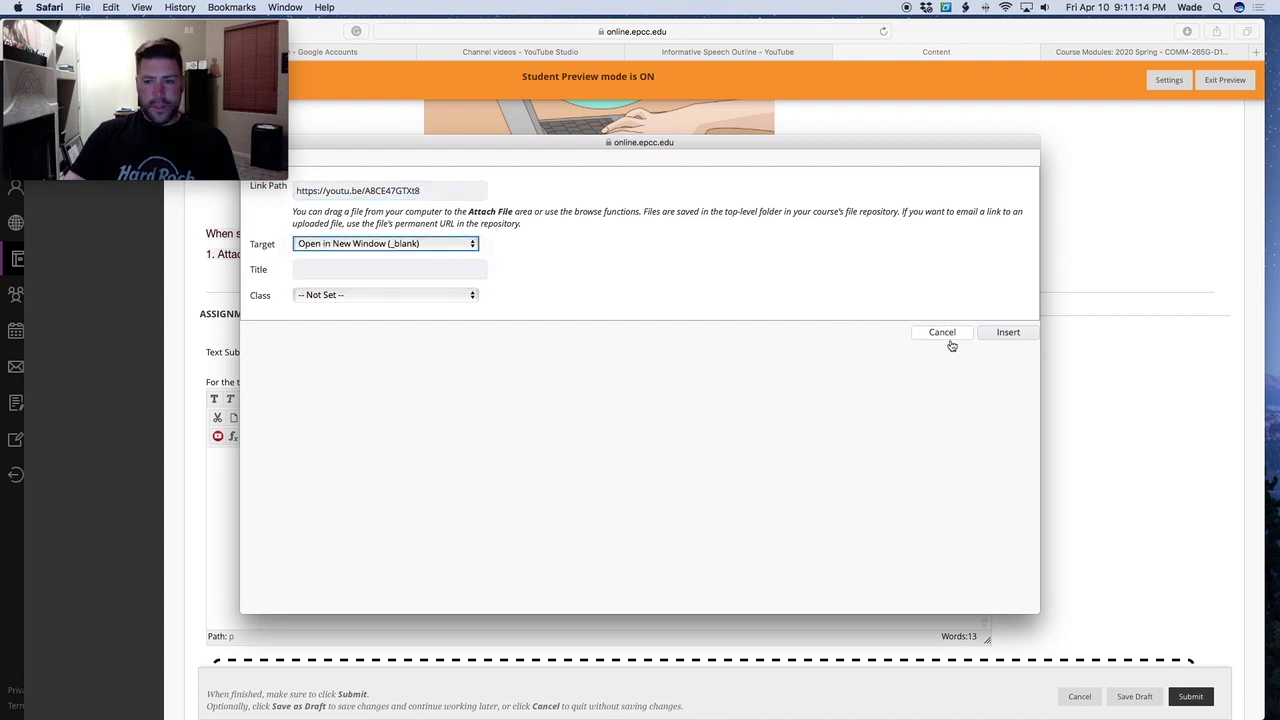
left_click(1007, 333)
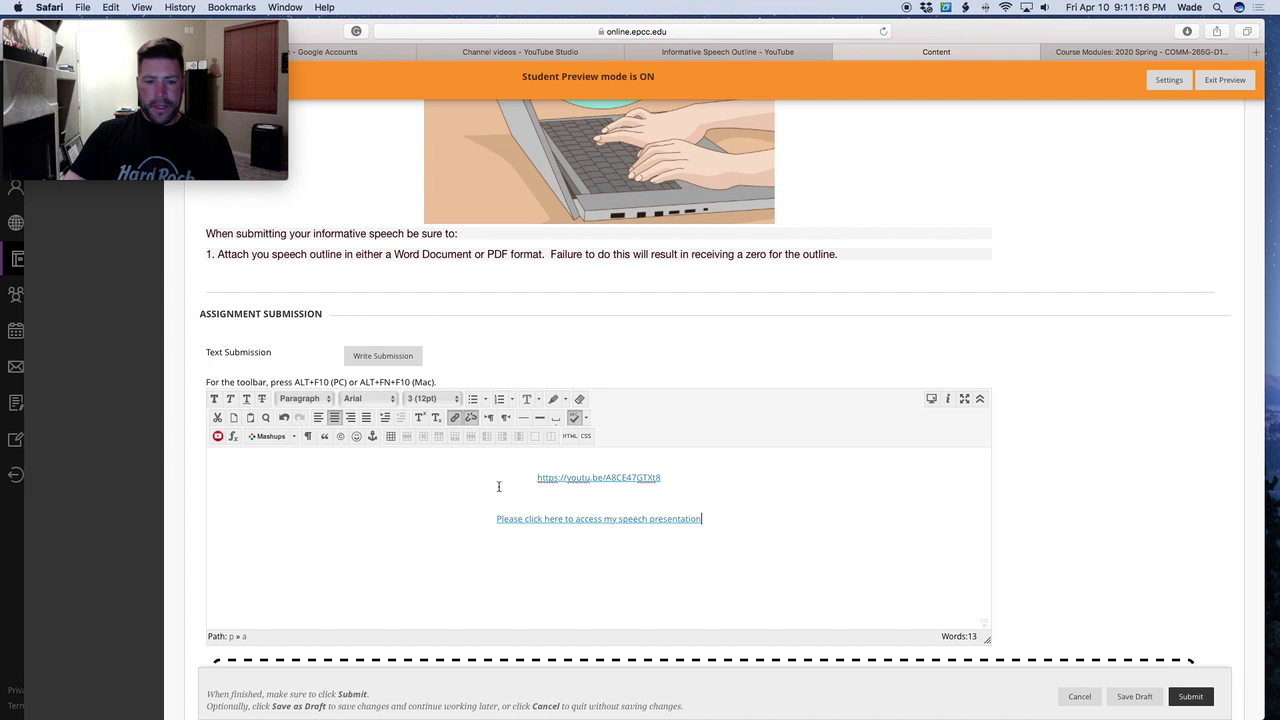
Delete the bare YouTube URL and an empty line above the linked sentence in the text submission
left_click_drag(516, 479, 683, 477)
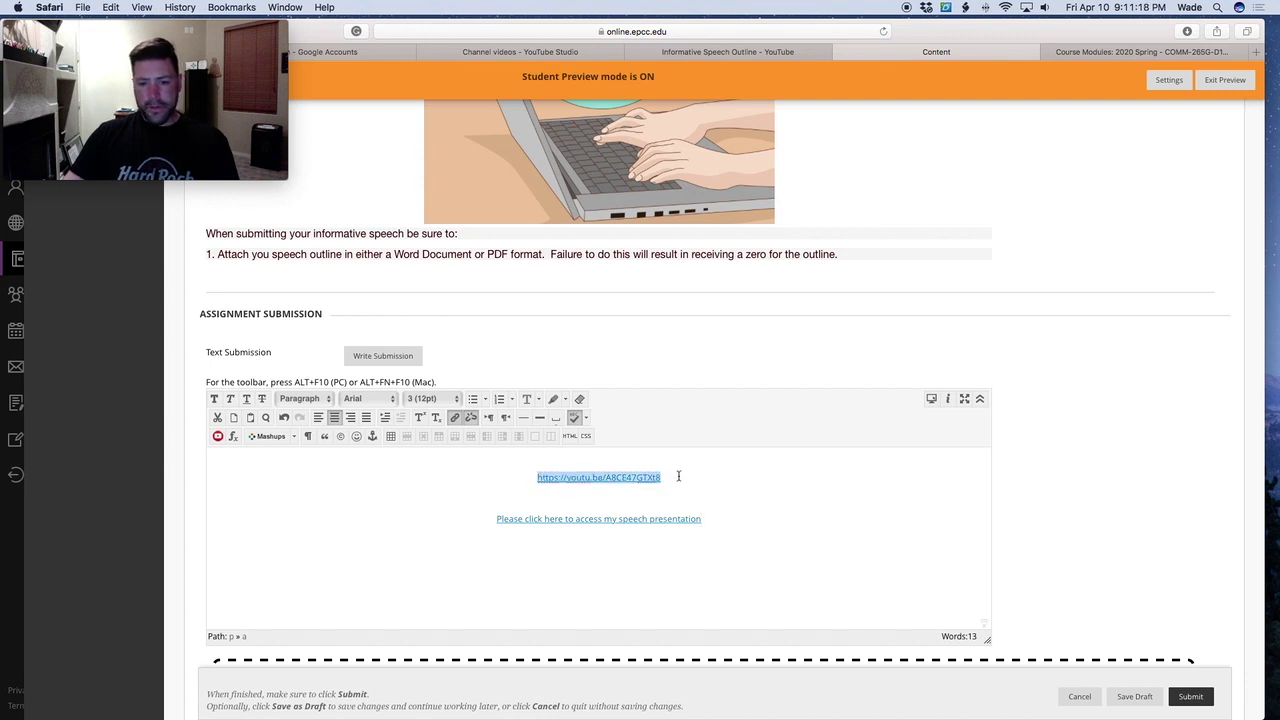
key("BackSpace")
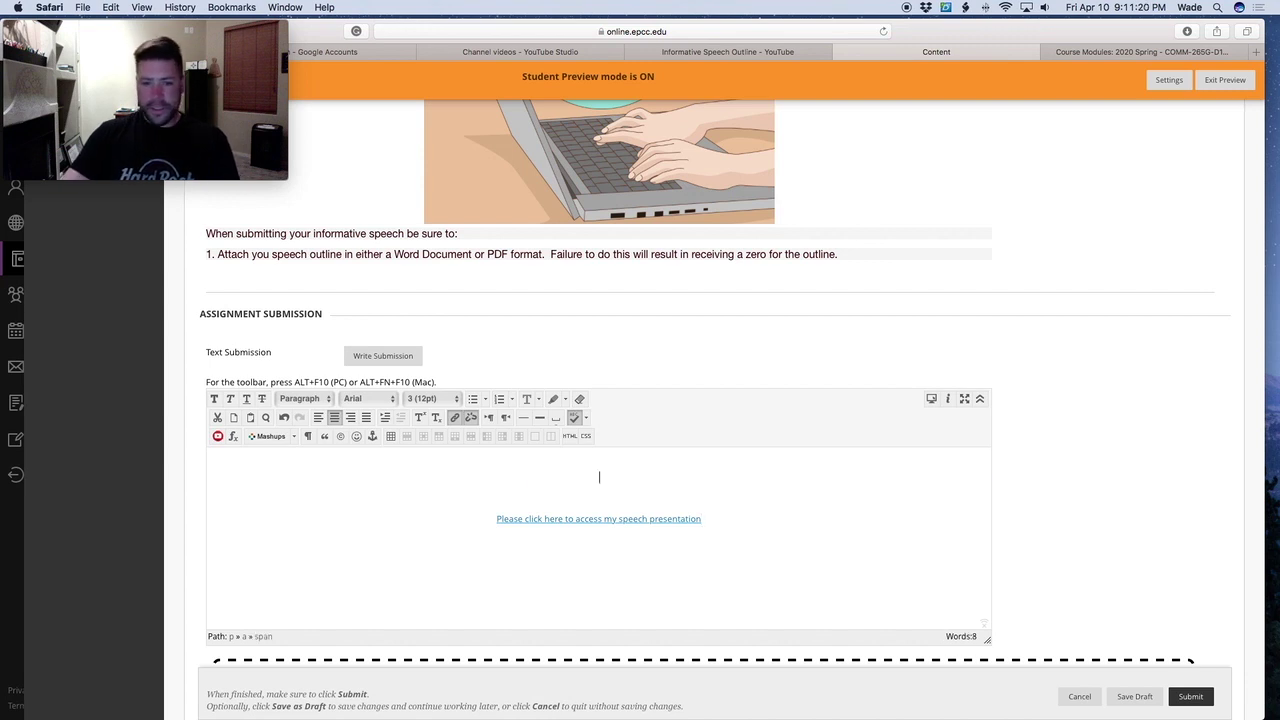
left_click(597, 480)
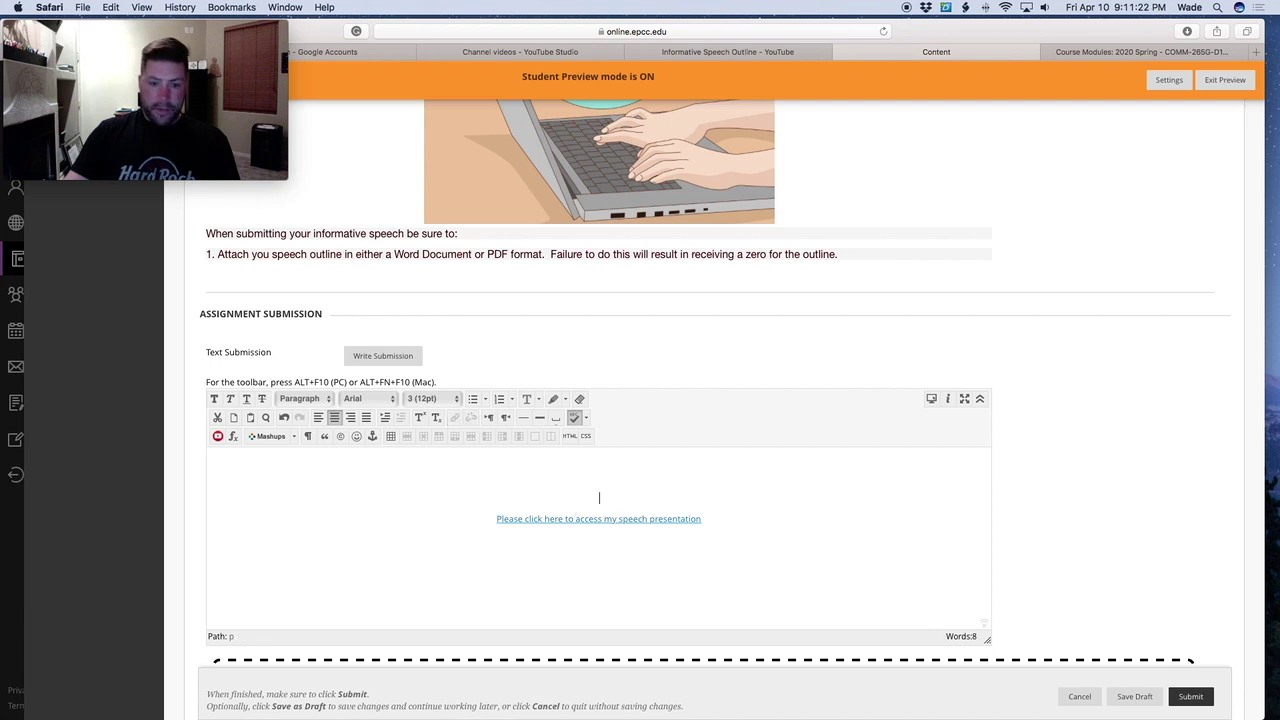
key("Delete")
Make the linked sentence bold and set its font size to 6 (24pt)
left_click_drag(496, 497, 730, 500)
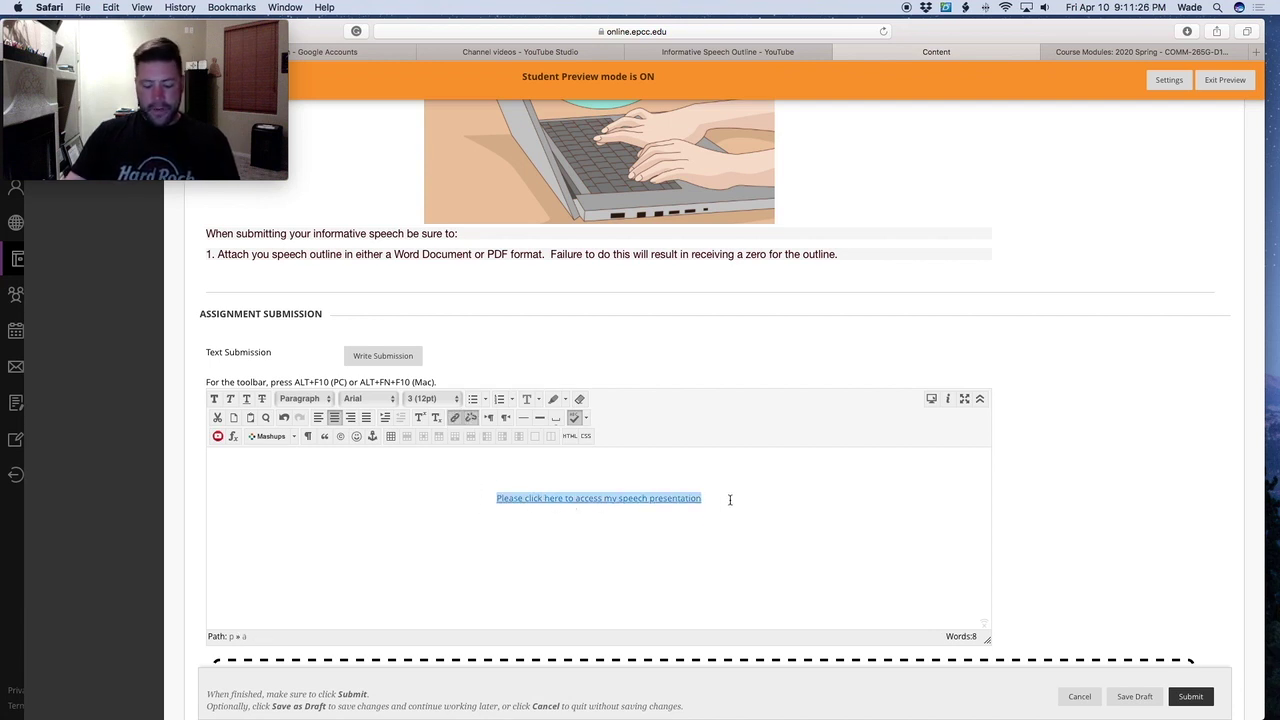
key("super+b")
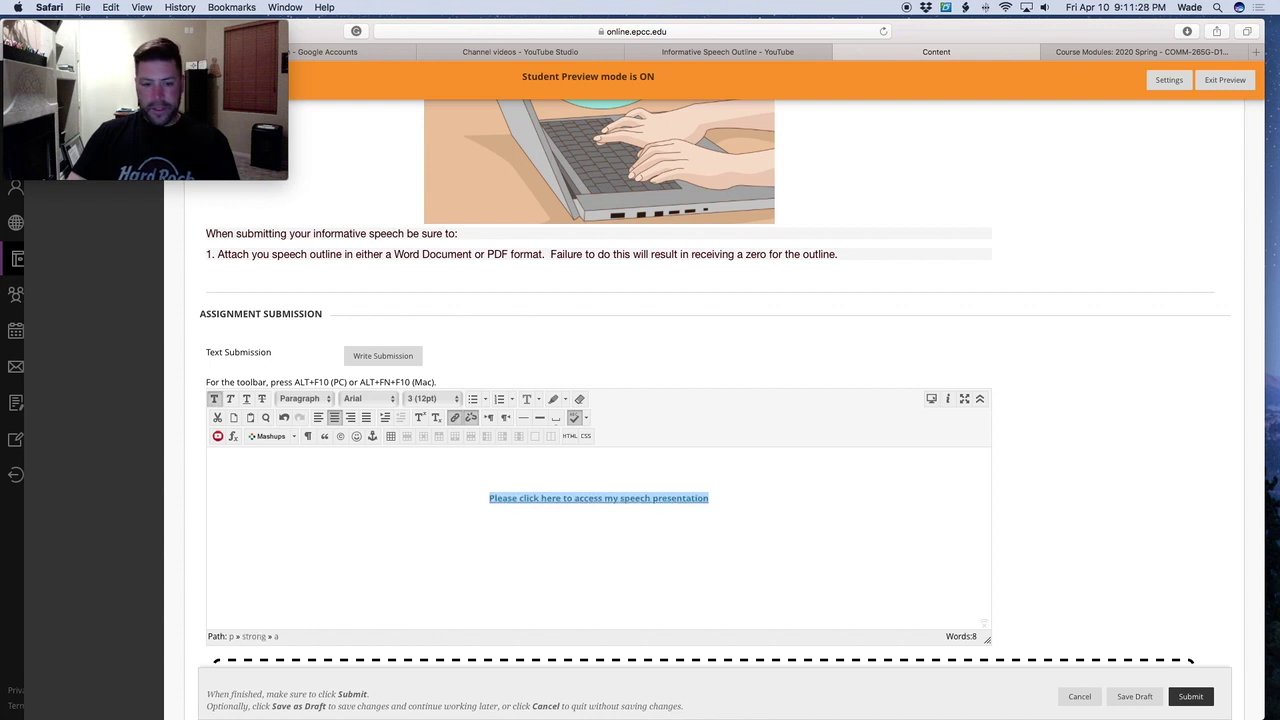
left_click(425, 398)
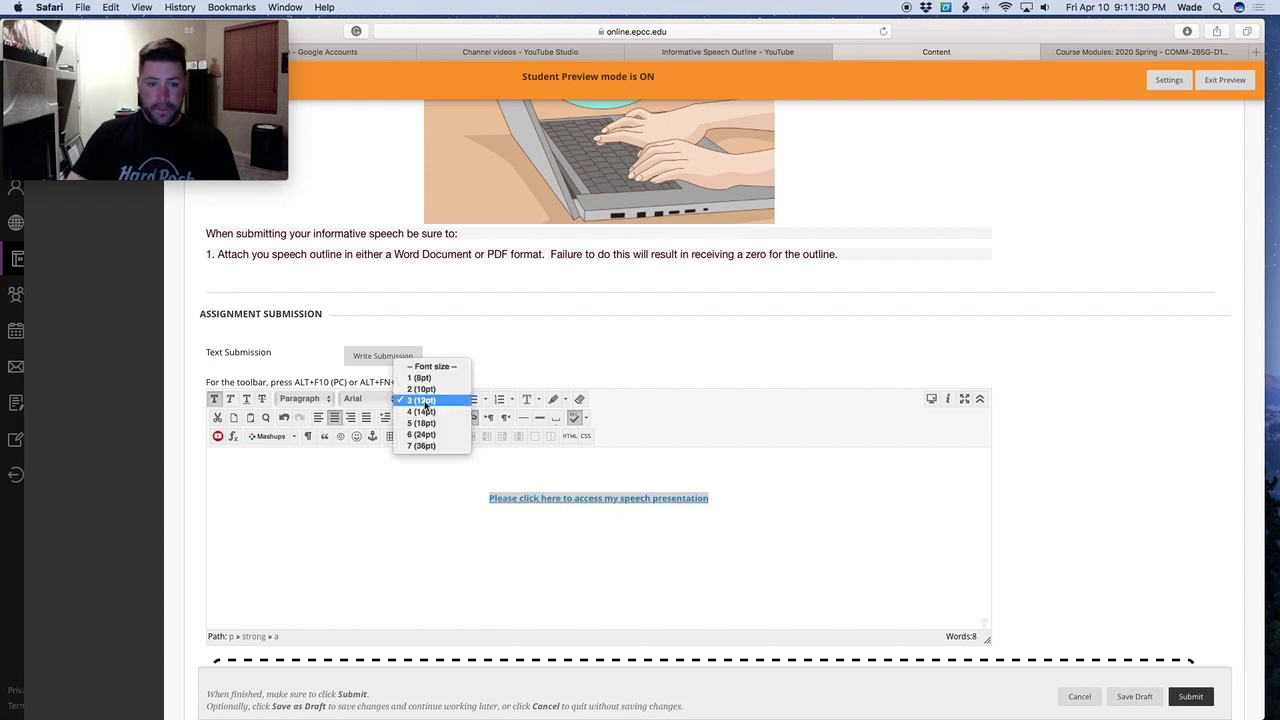
left_click(424, 439)
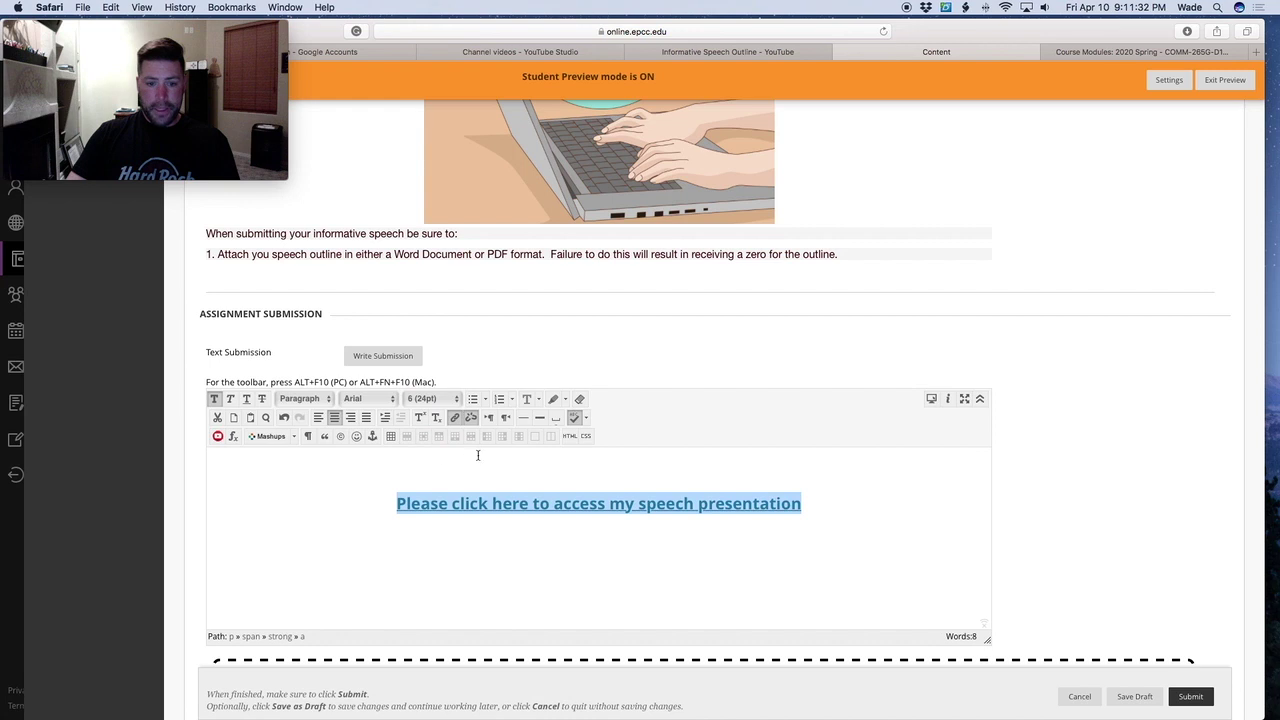
left_click(509, 481)
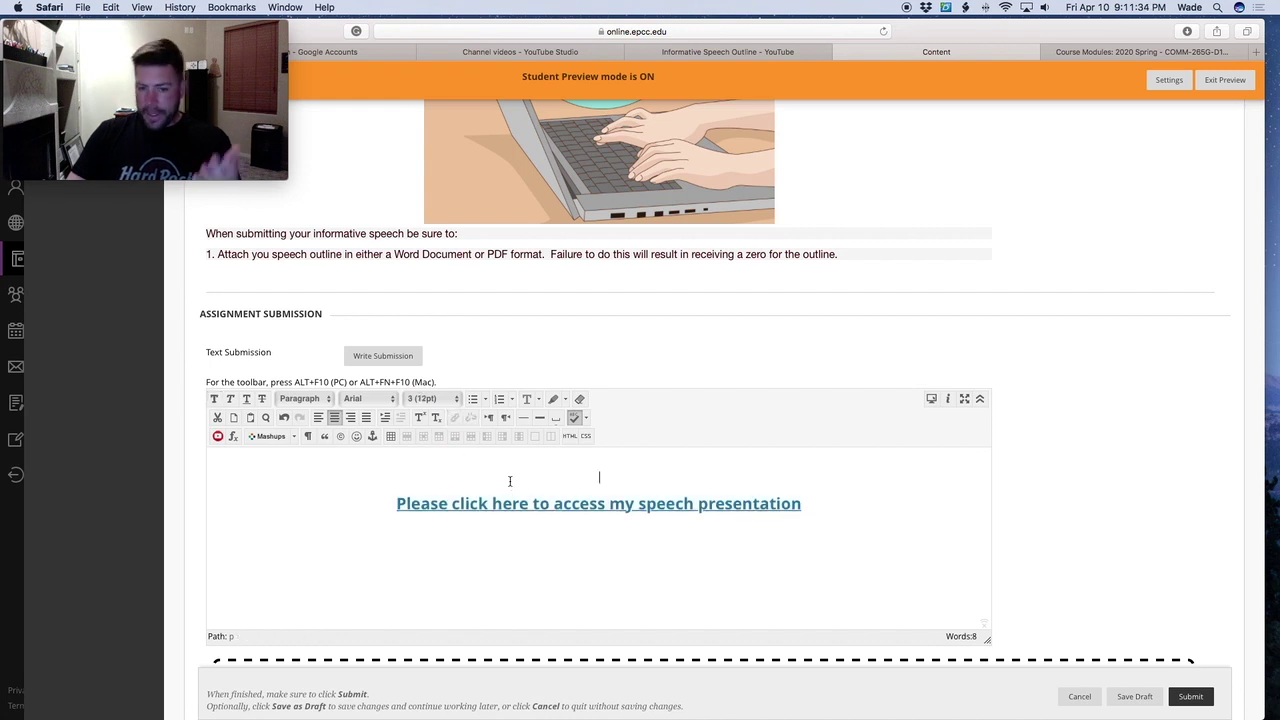
Switch to the Informative Speech Outline video on YouTube and copy its embed code
left_click(725, 53)
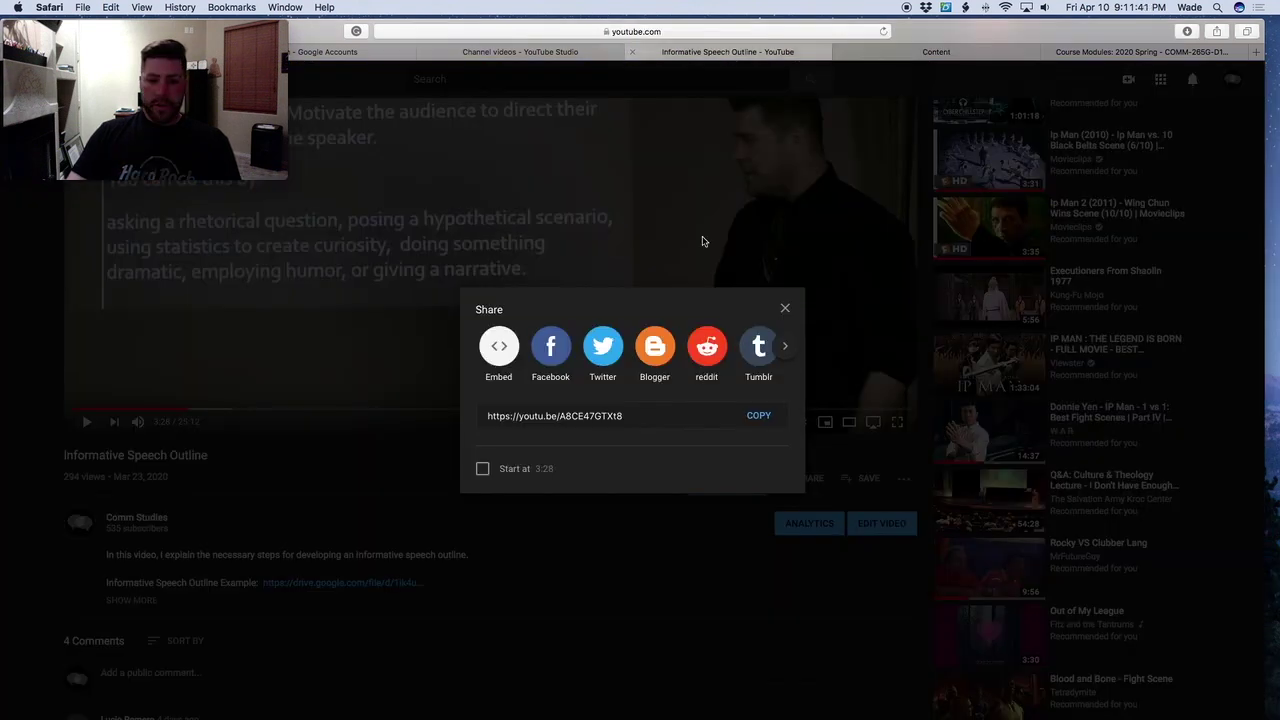
left_click(498, 345)
left_click(838, 330)
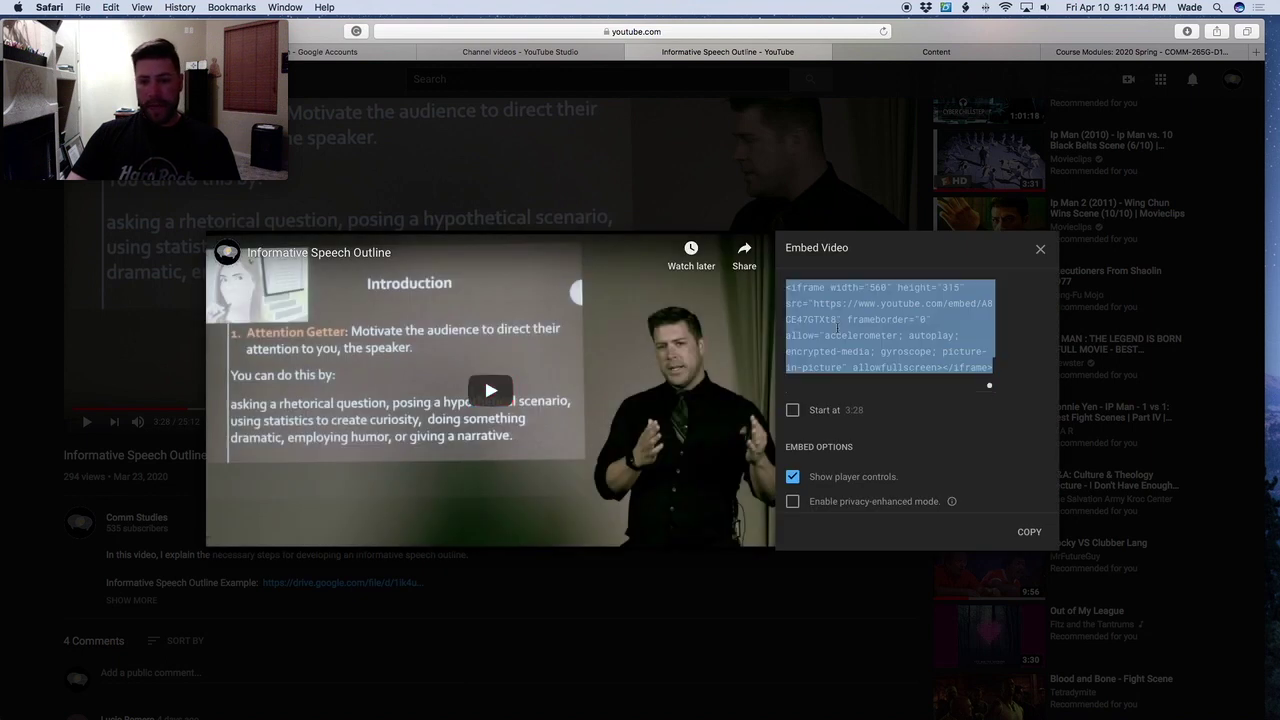
left_click(1030, 531)
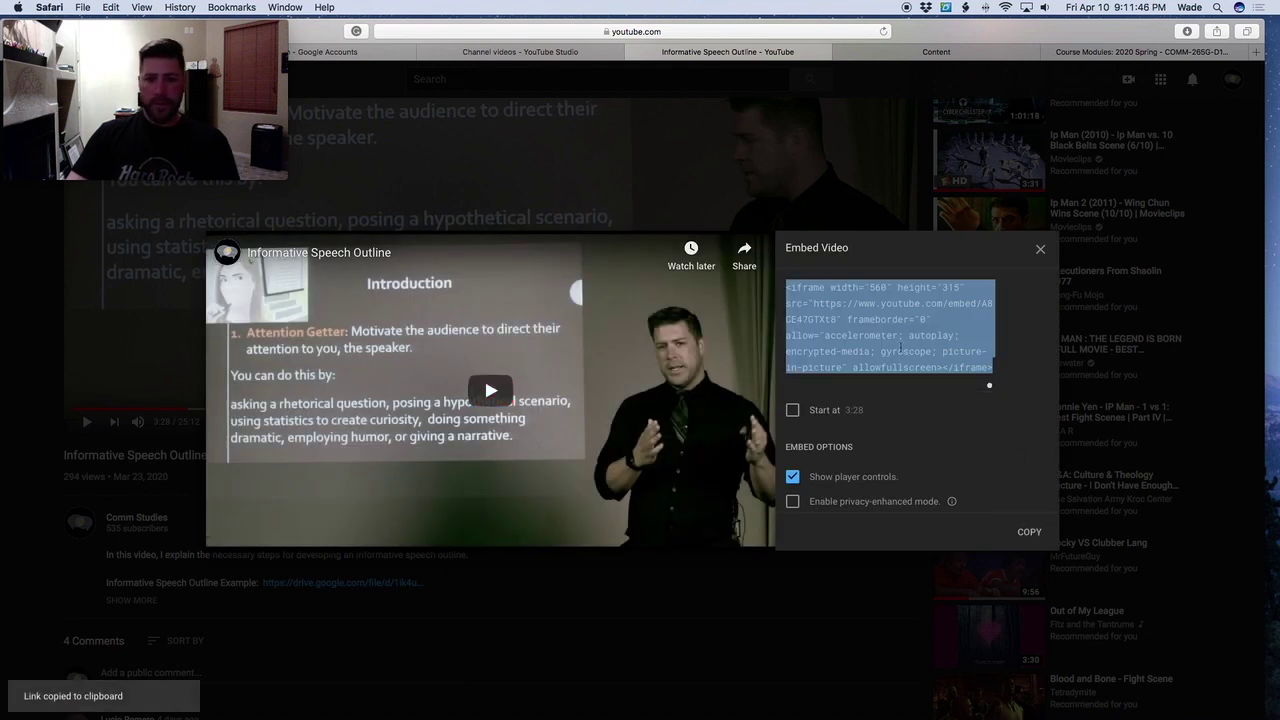
Replace the text submission's HTML code in the course assignment with the copied YouTube embed code and centre the embedded video
left_click(914, 58)
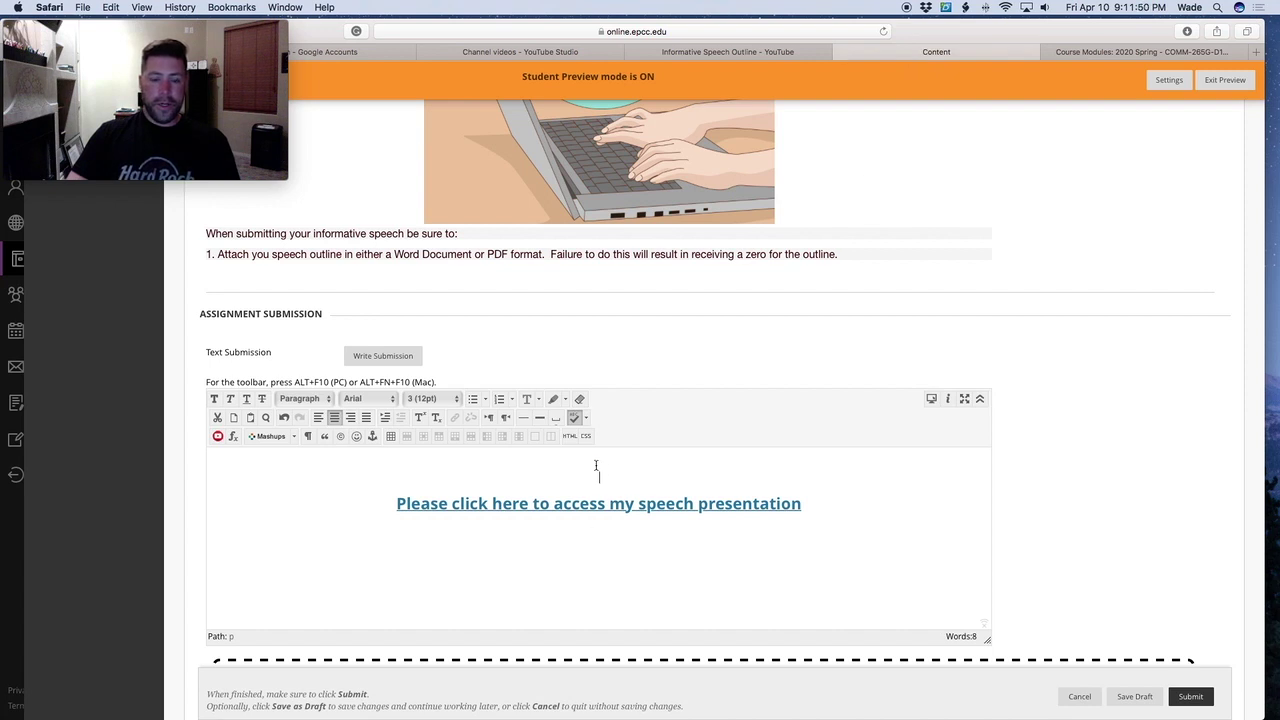
left_click(571, 437)
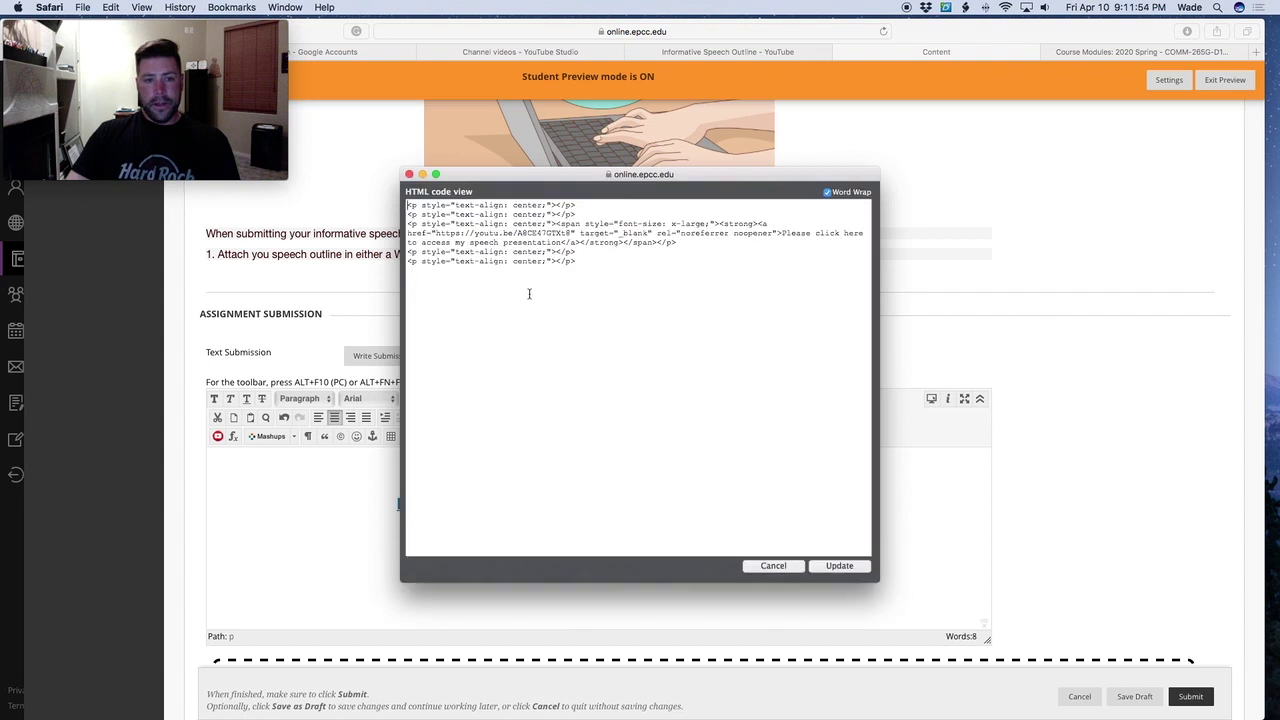
left_click_drag(595, 273, 413, 192)
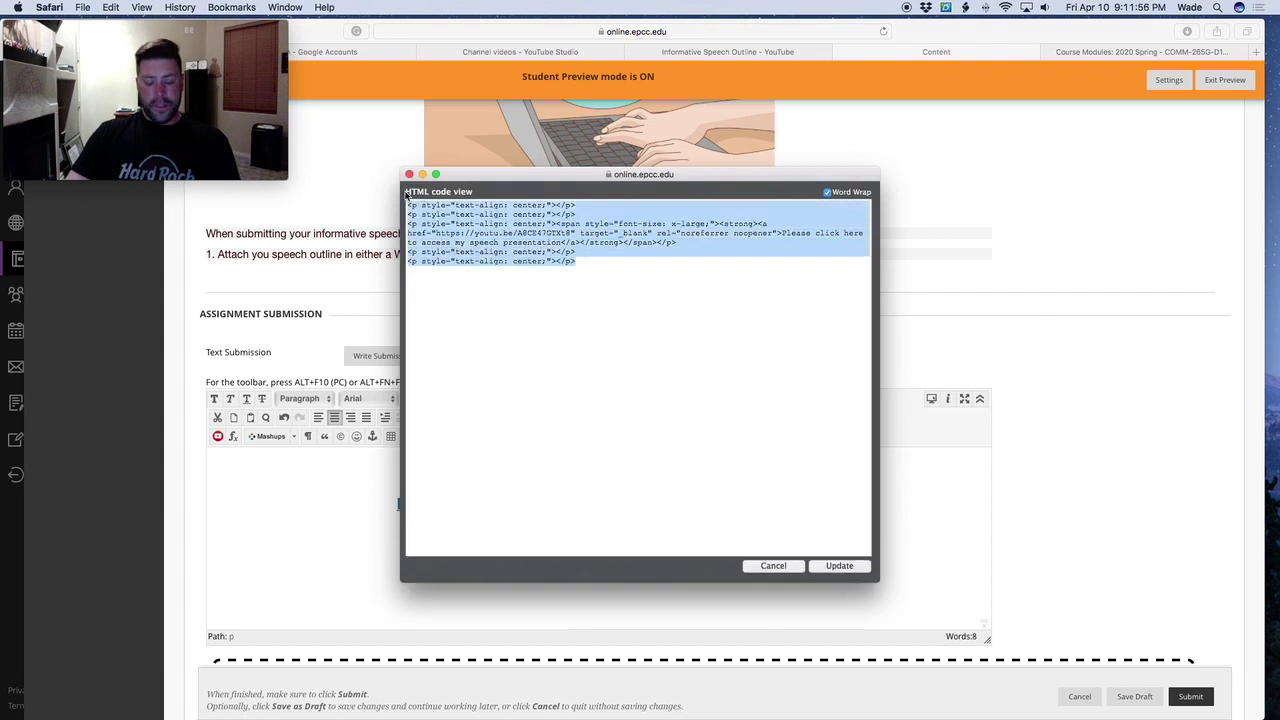
key("super+v")
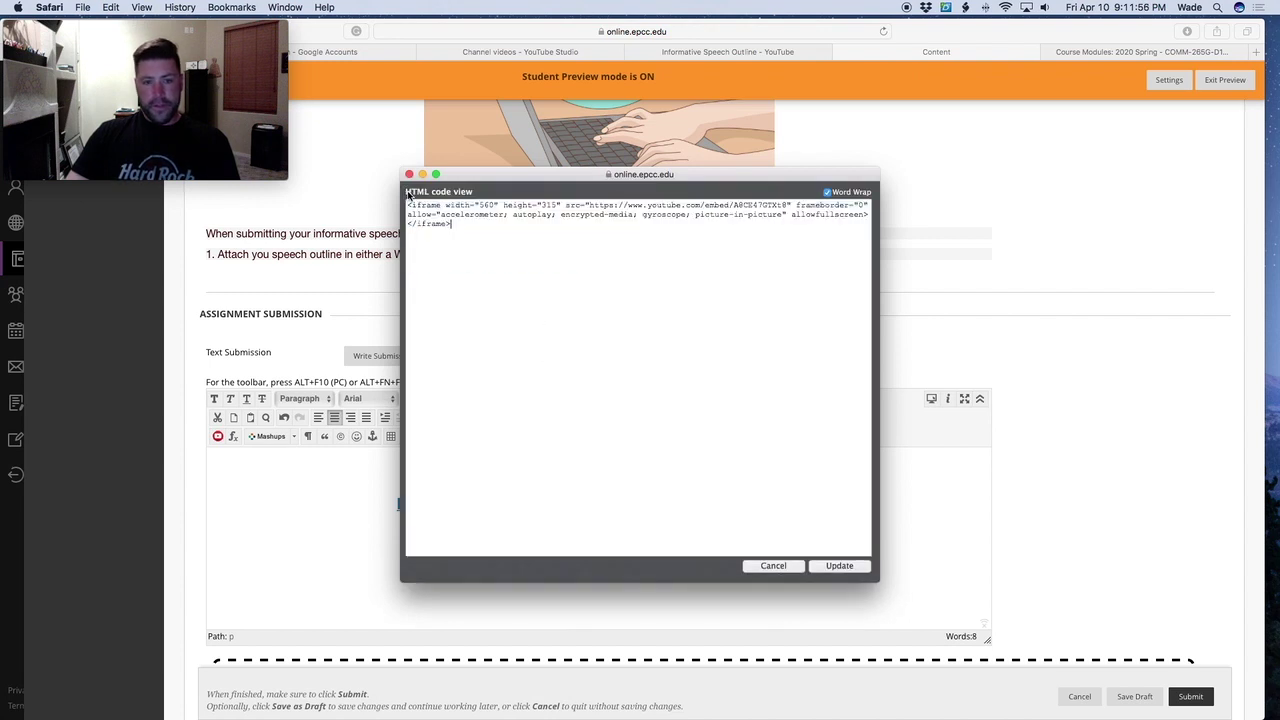
left_click(839, 565)
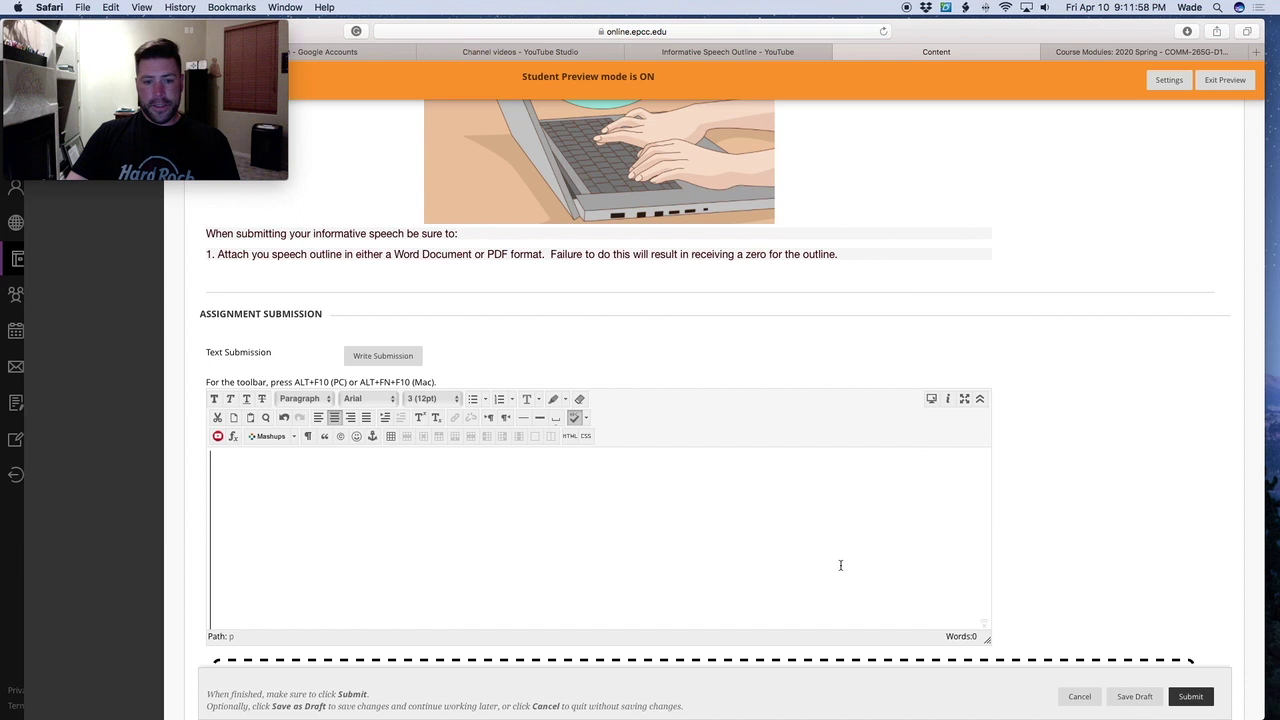
left_click(334, 418)
left_click(334, 418)
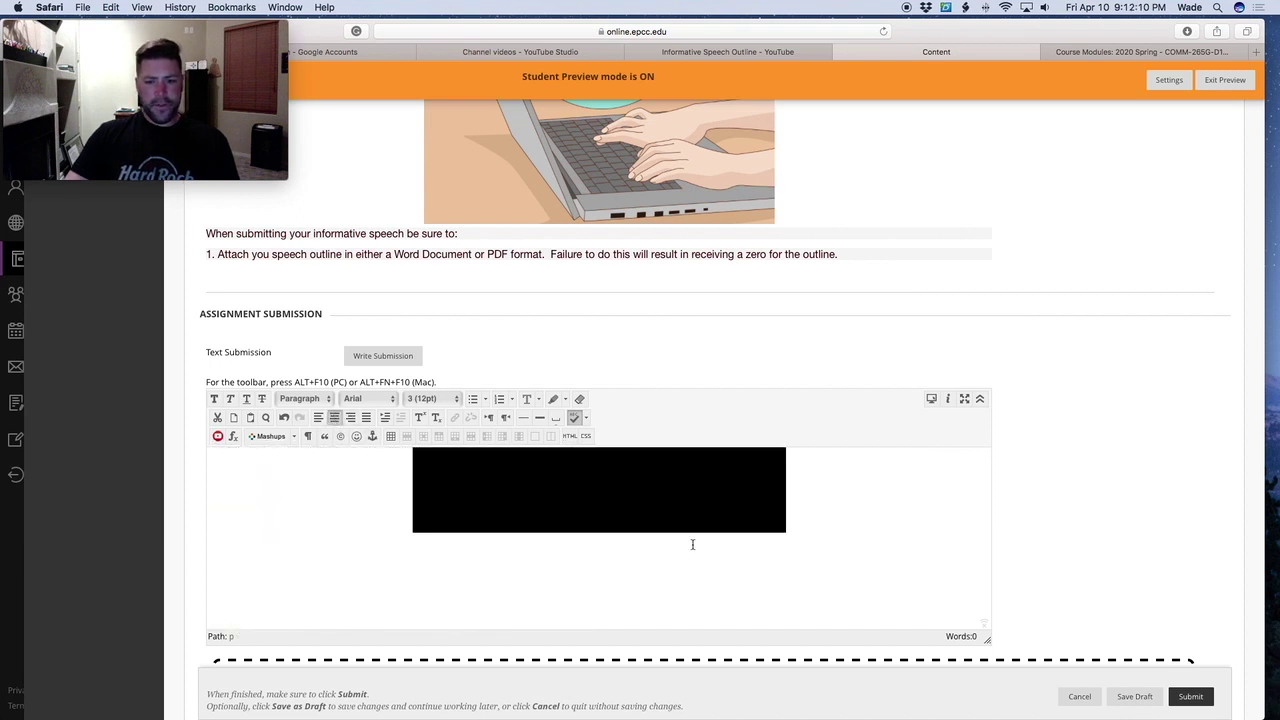
Place the cursor below the embedded video, switch to the Informative Speech Outline video on YouTube and copy its share link
left_click(599, 567)
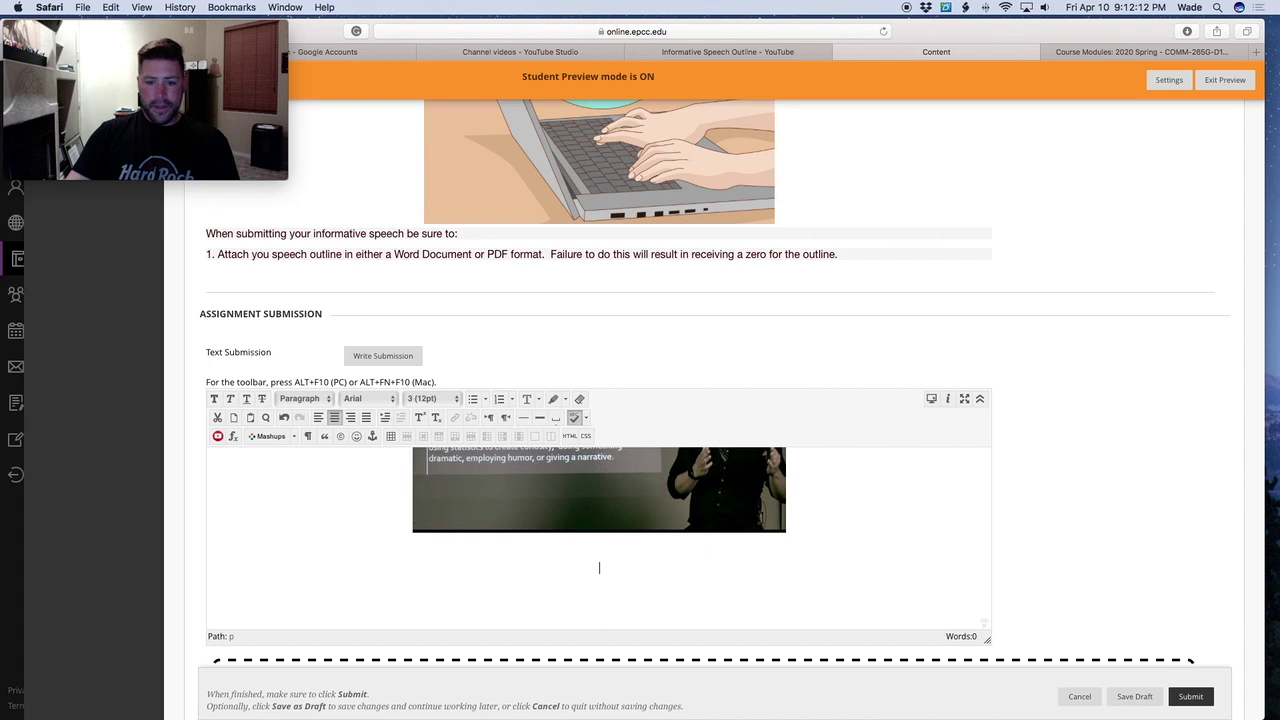
left_click(766, 51)
left_click(1040, 249)
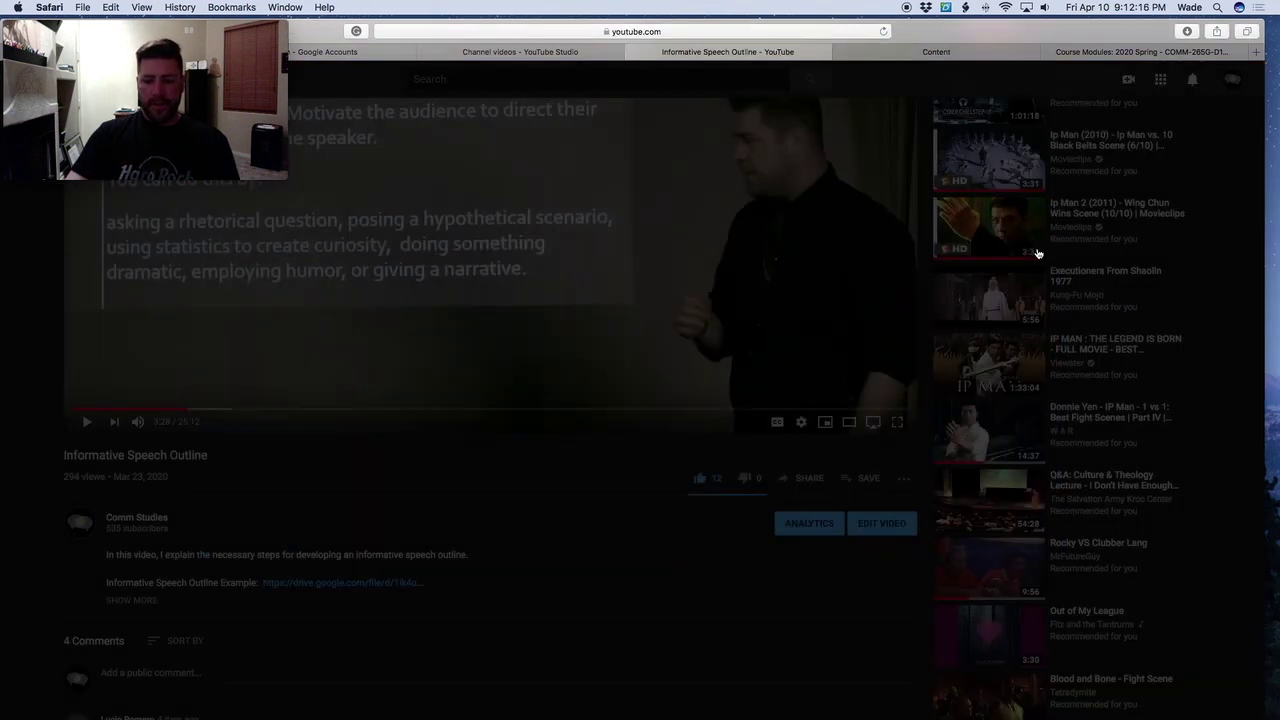
left_click(810, 486)
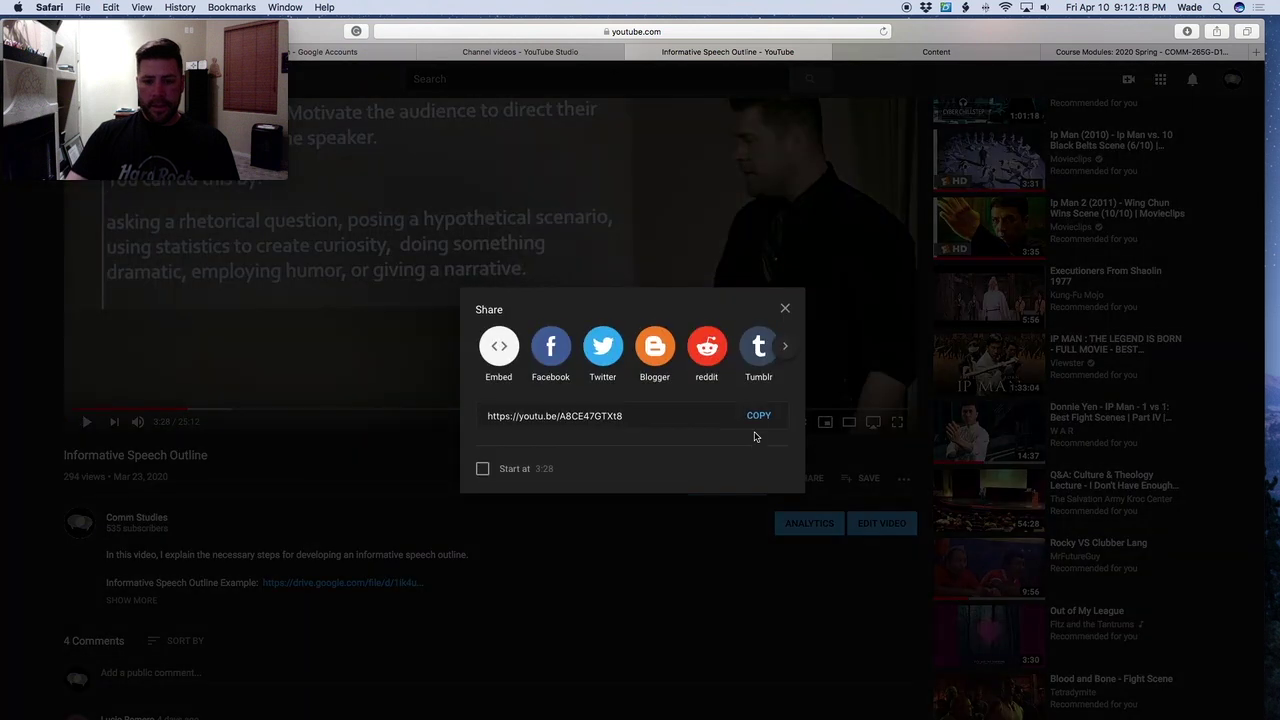
left_click(760, 416)
Return to the course assignment and enter the text "My Video Here" below the embedded video
left_click(915, 51)
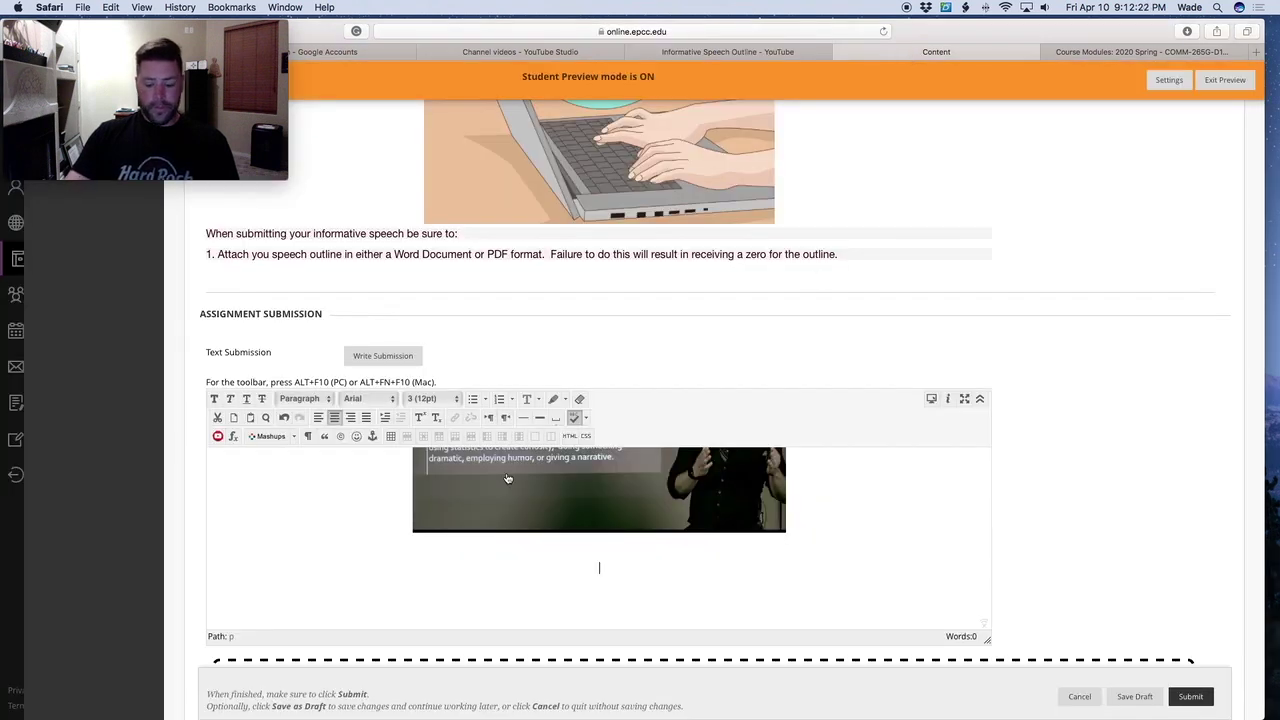
type("My Video")
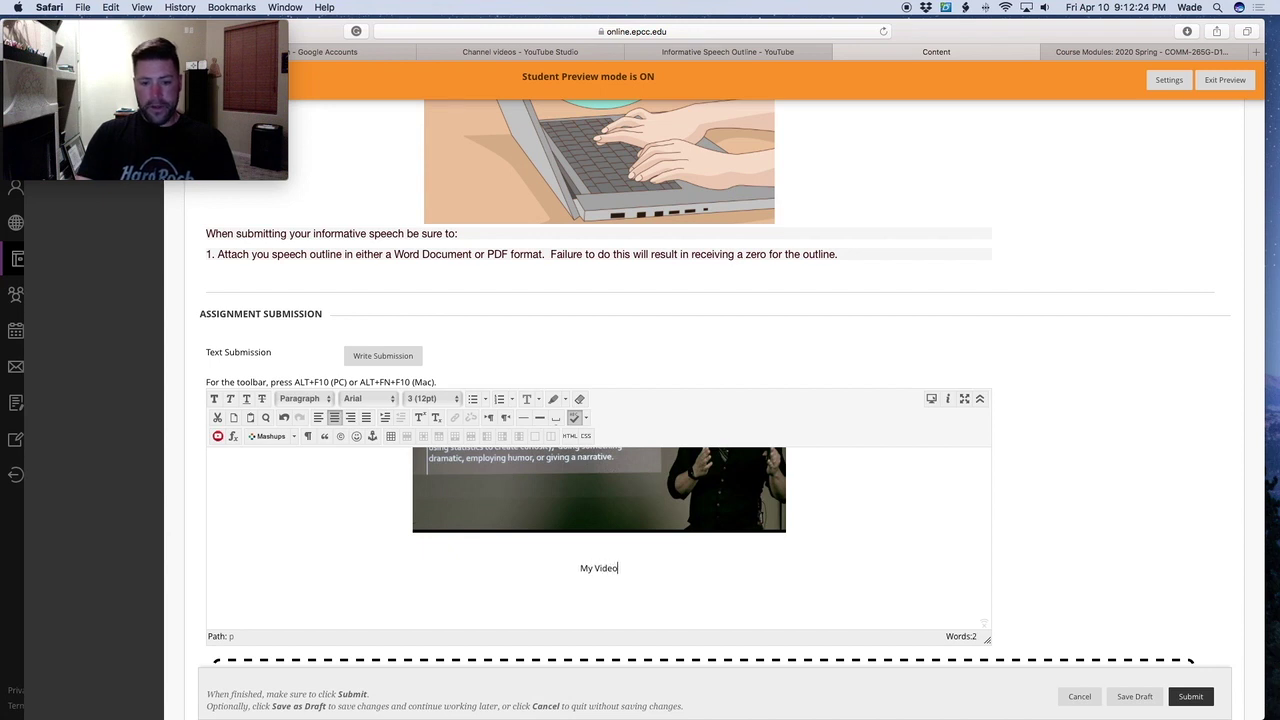
type(" Here")
left_click_drag(566, 569, 633, 569)
left_click(456, 421)
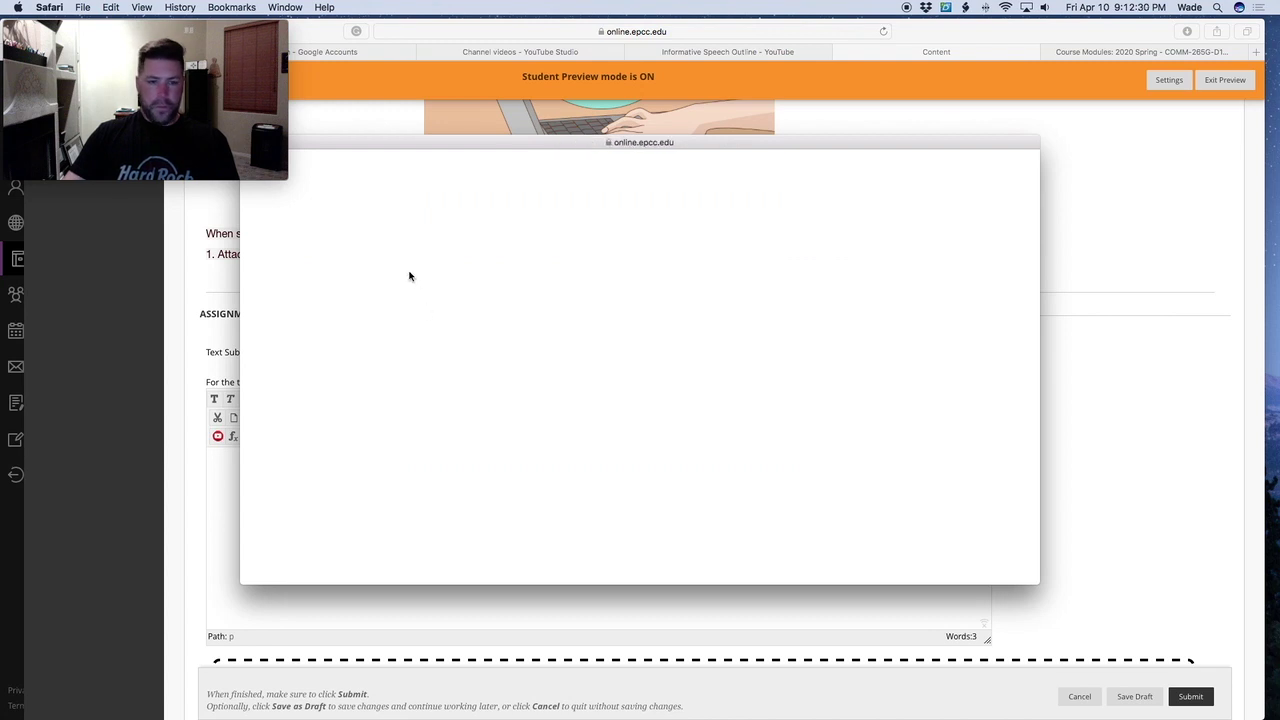
key("super+v")
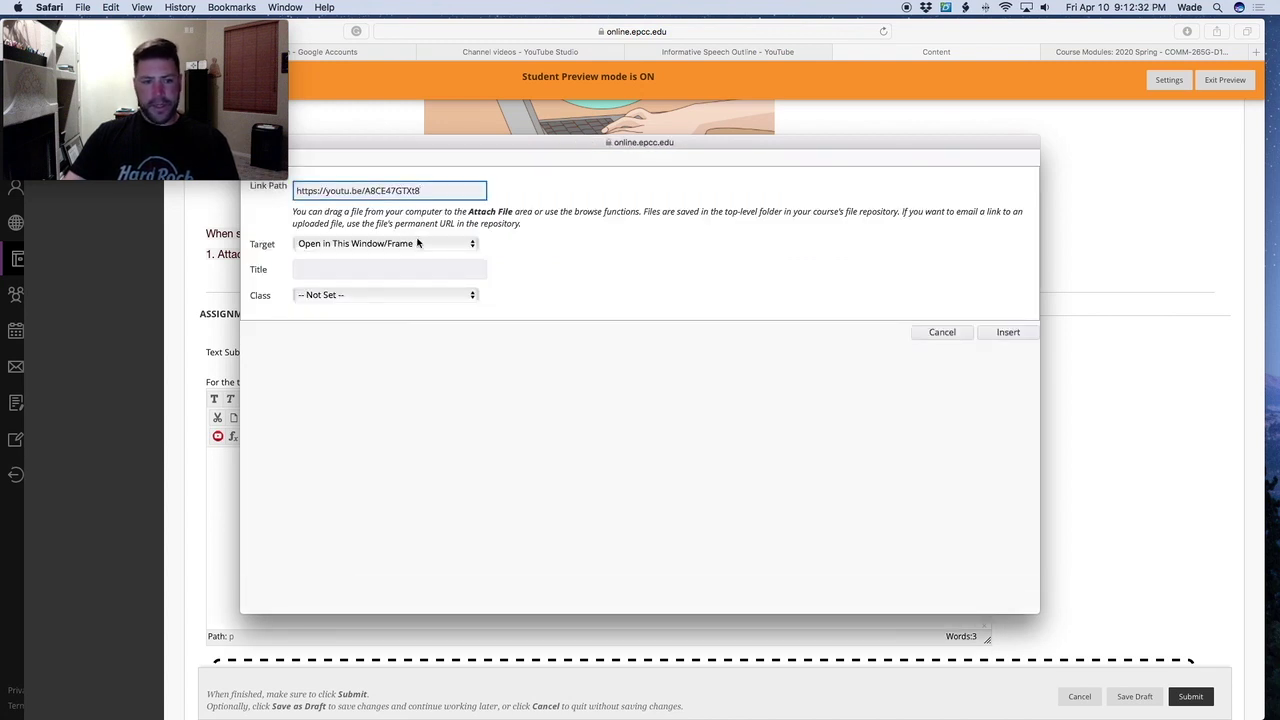
left_click(418, 250)
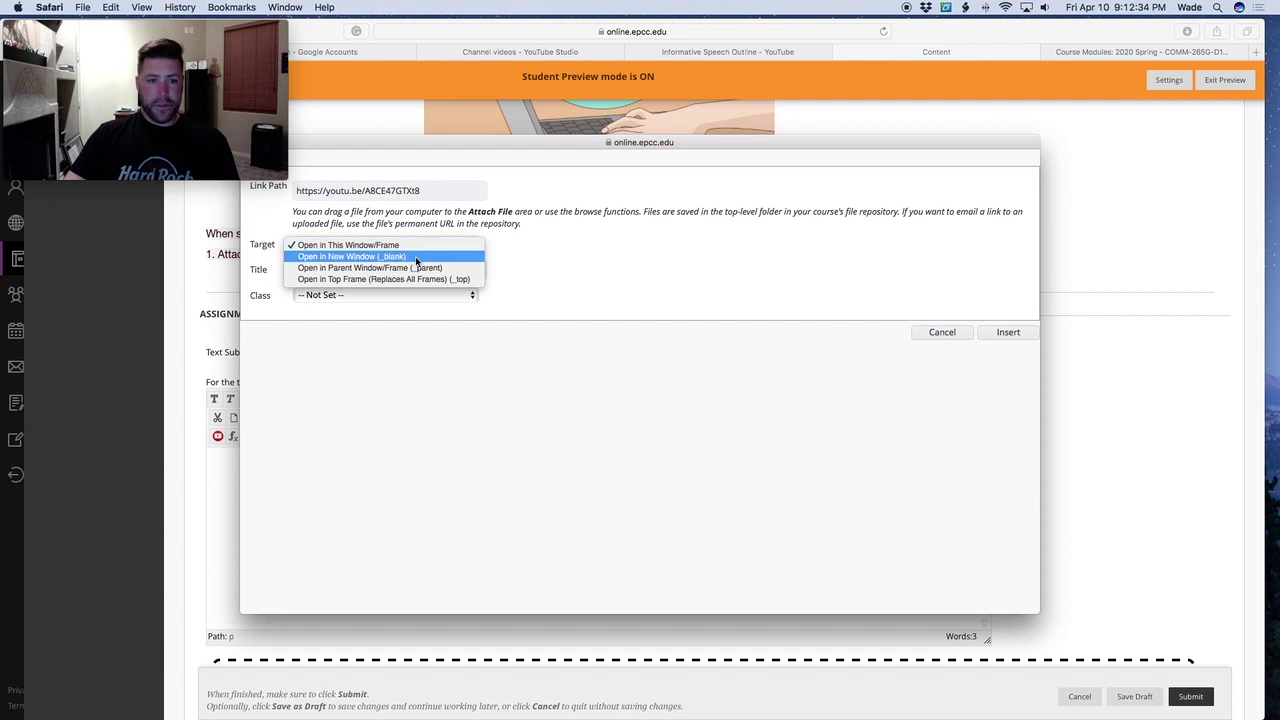
left_click(419, 256)
left_click(1000, 337)
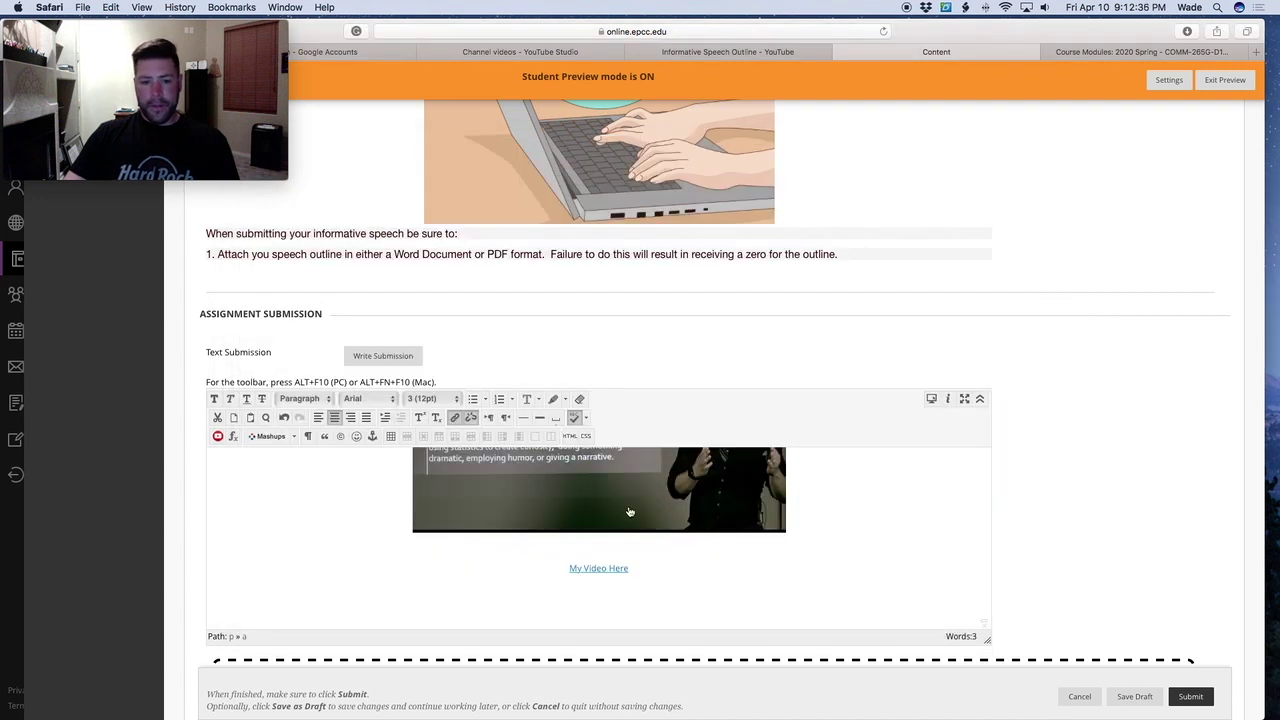
Test the playback of the embedded video in the text submission and pause it
scroll(629, 512, "up", 3)
scroll(629, 512, "down", 2)
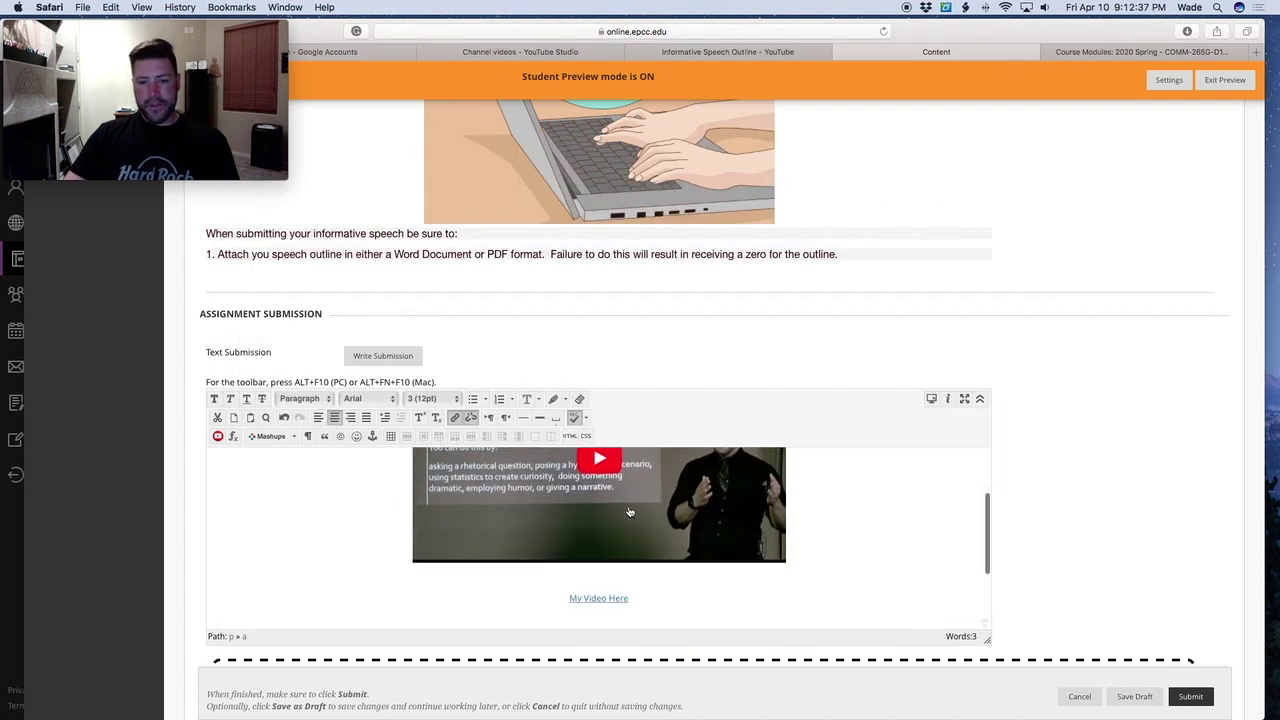
left_click(782, 557)
left_click(435, 551)
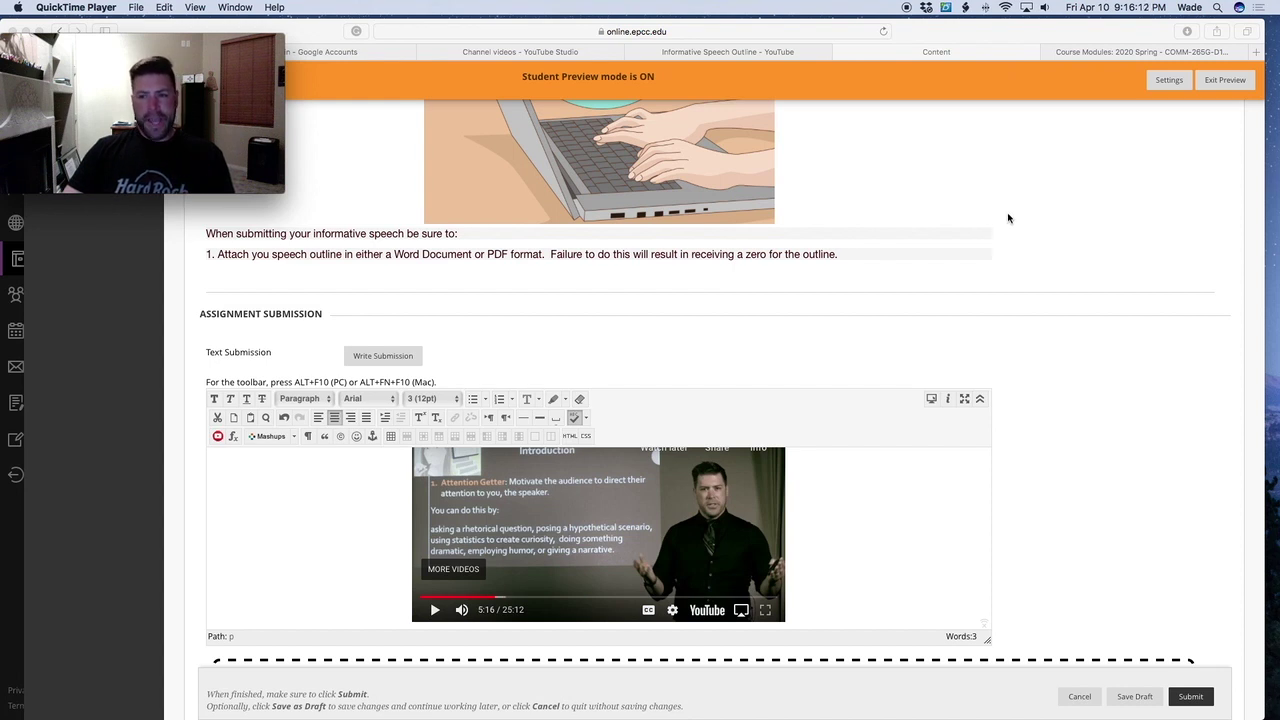
Switch to the Canvas course, open the Informative Speech Submission Link assignment and start a Text Entry submission
left_click(1082, 57)
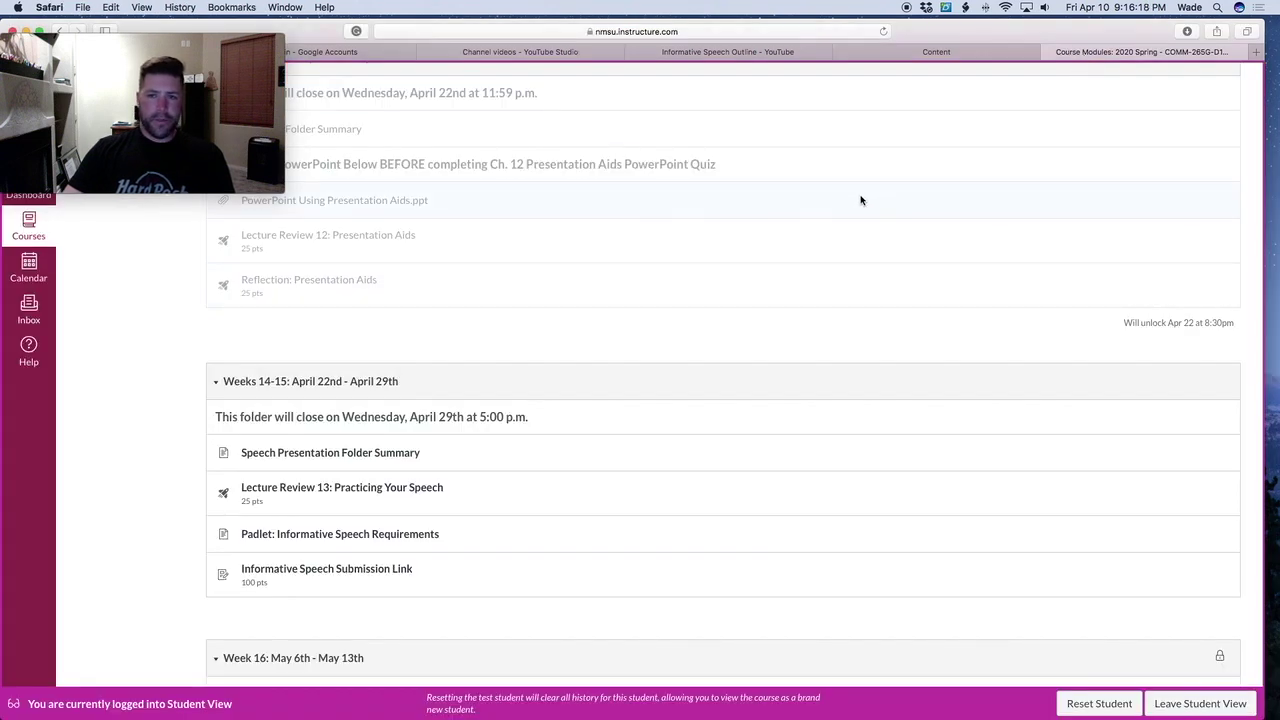
scroll(767, 253, "down", 2)
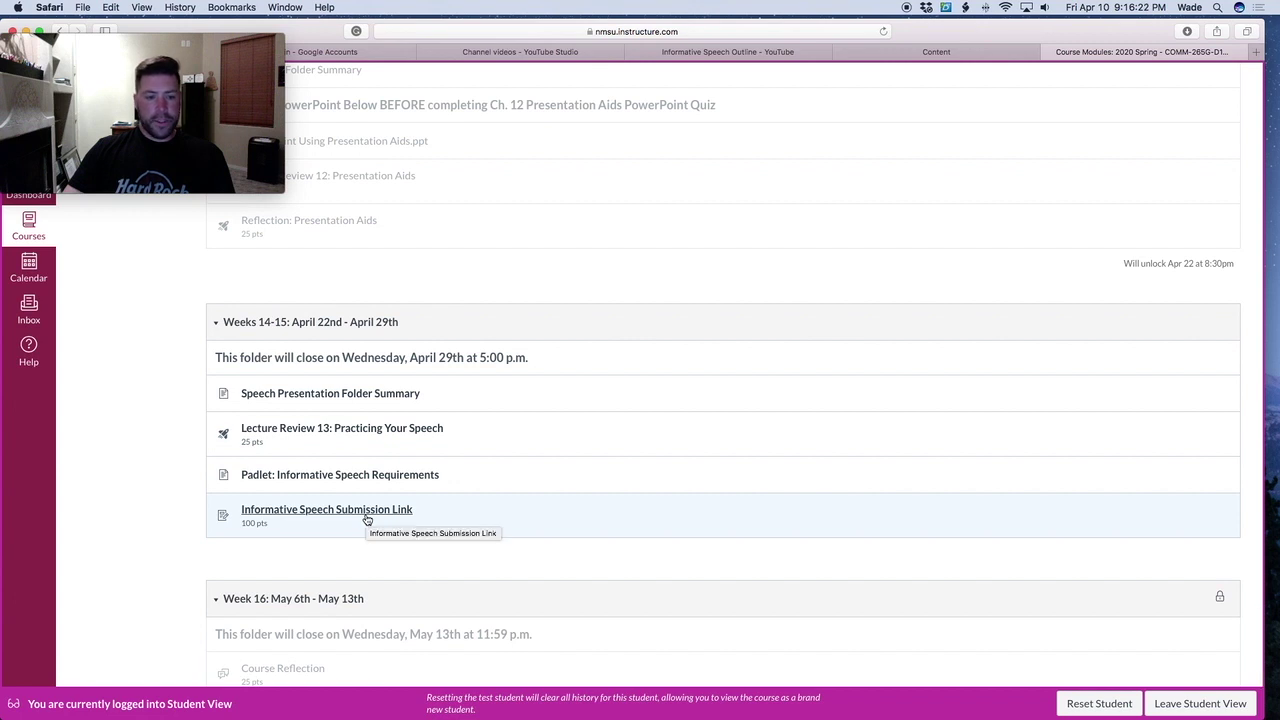
left_click(367, 511)
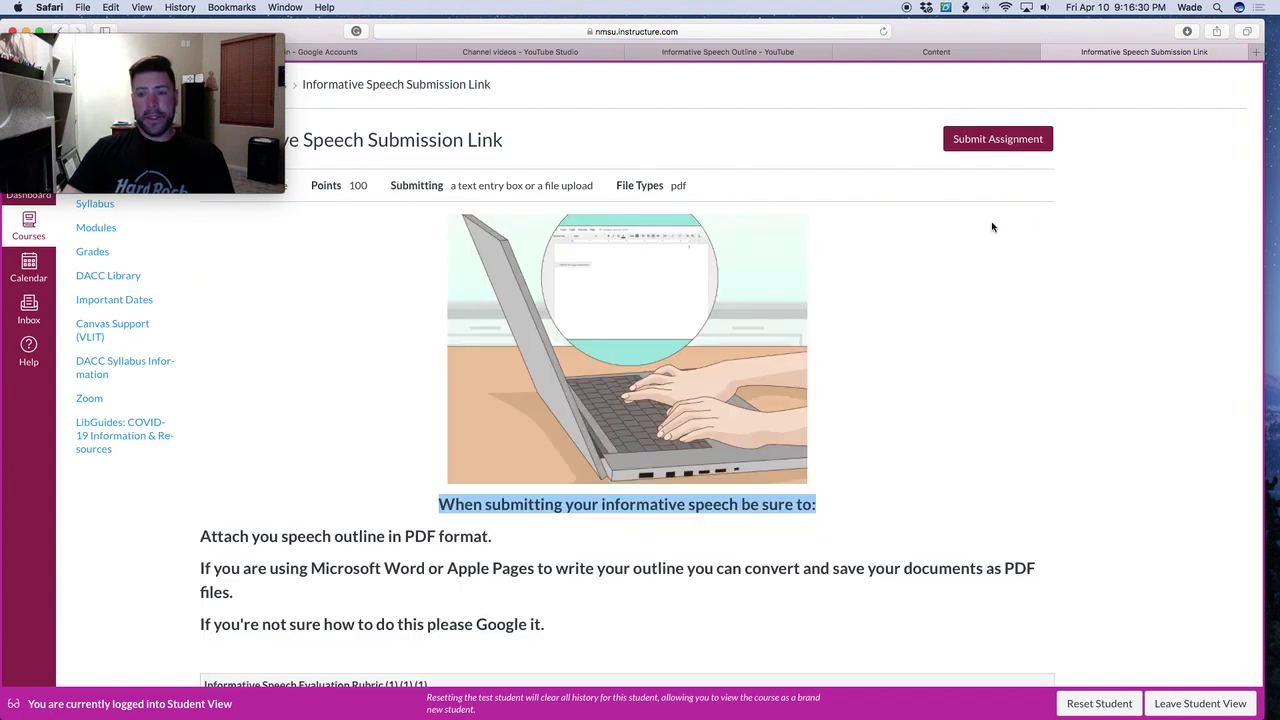
left_click(983, 143)
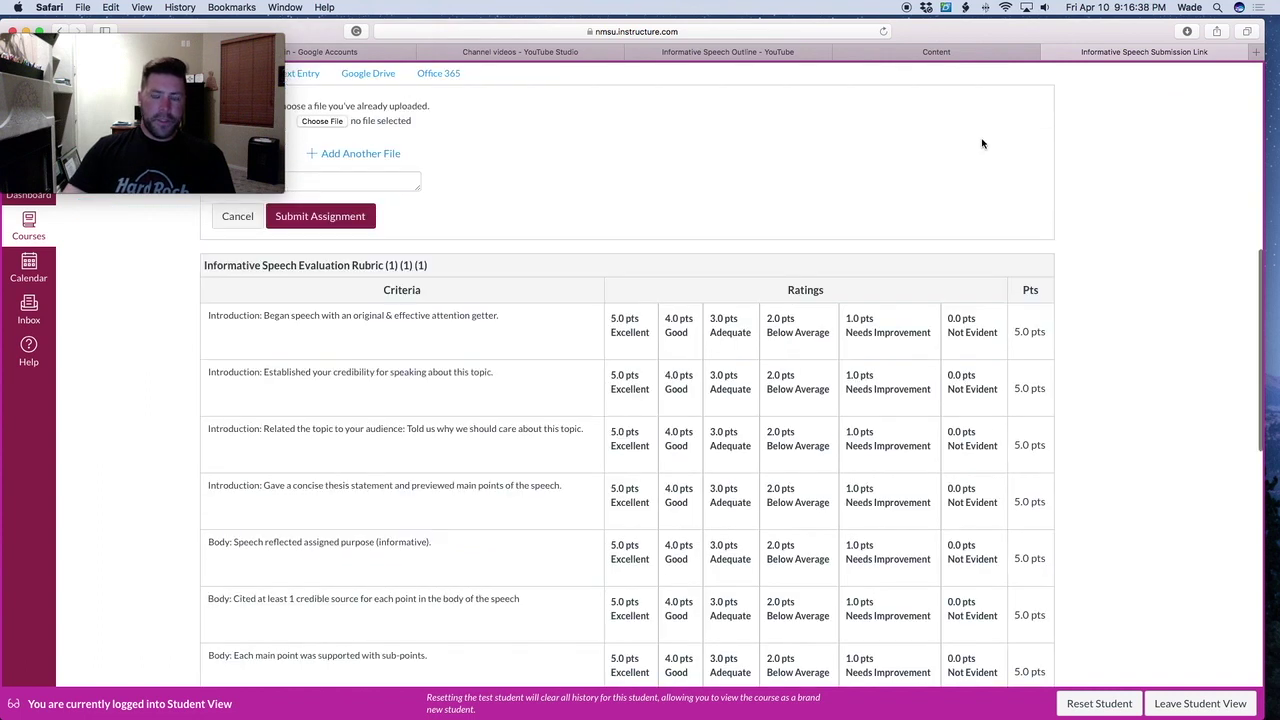
scroll(944, 214, "up", 5)
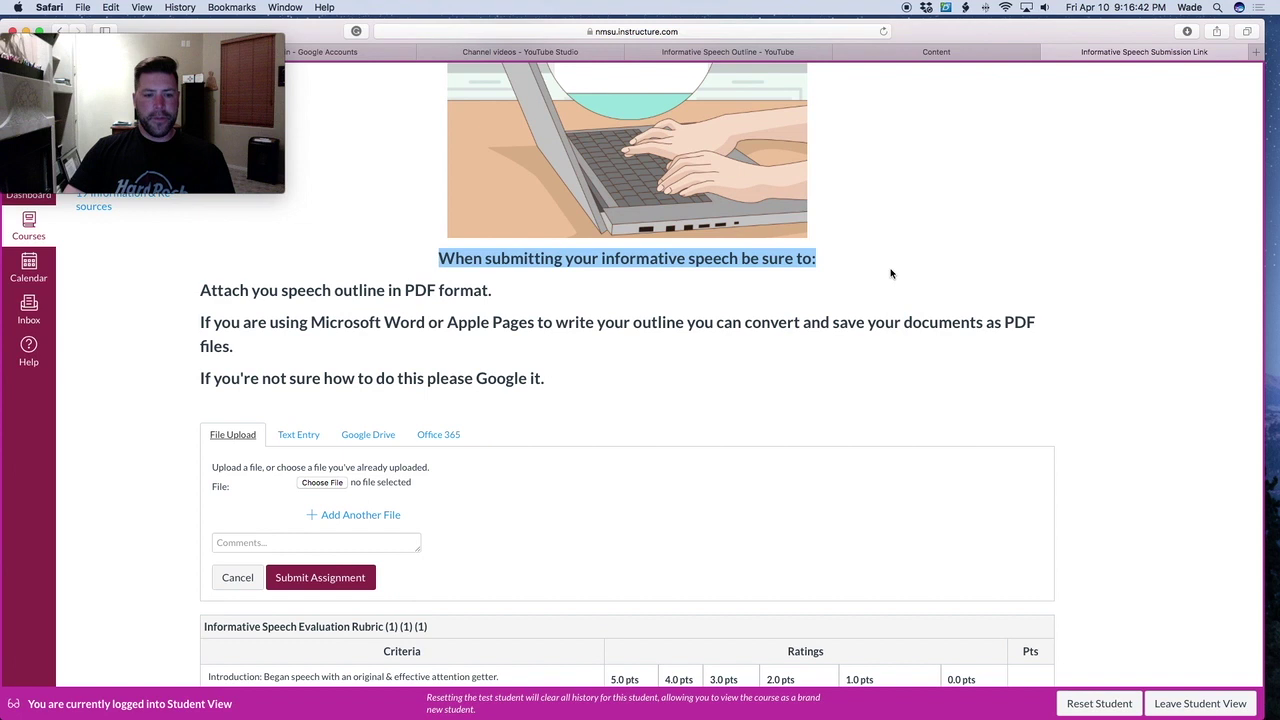
left_click(288, 435)
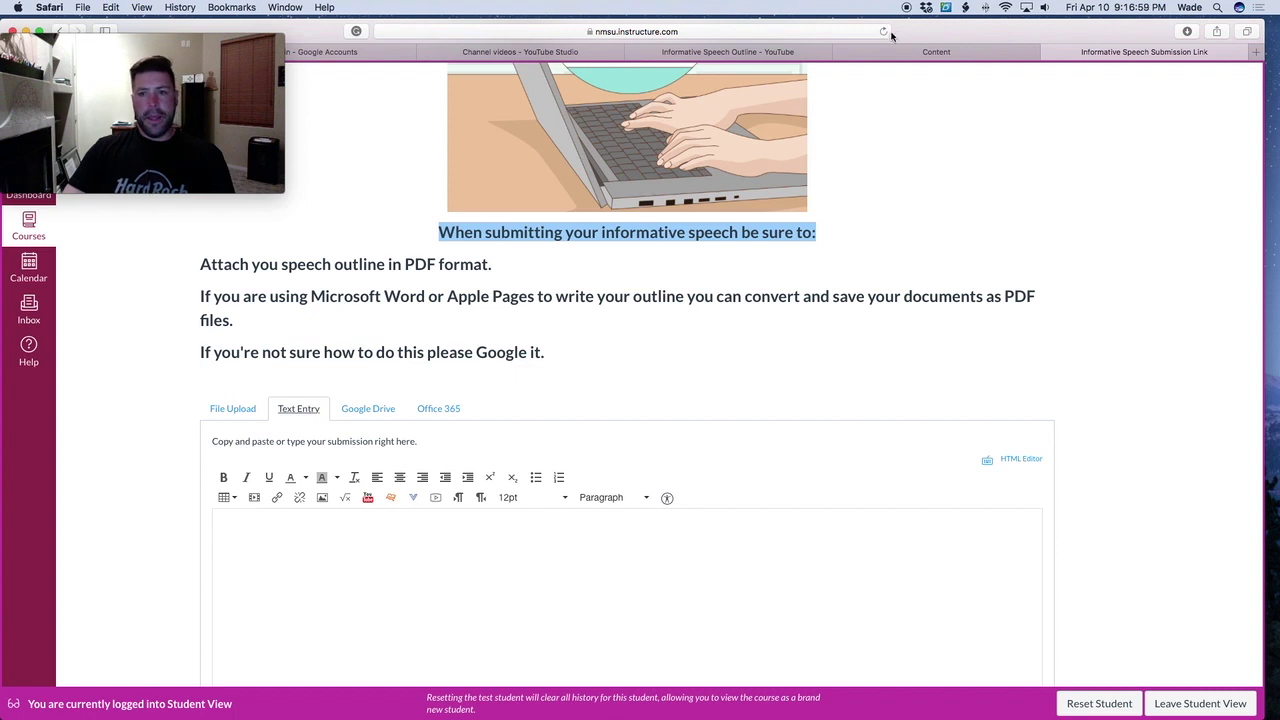
Copy the embed code of the Informative Speech Outline video on YouTube and return to the Canvas assignment
left_click(771, 58)
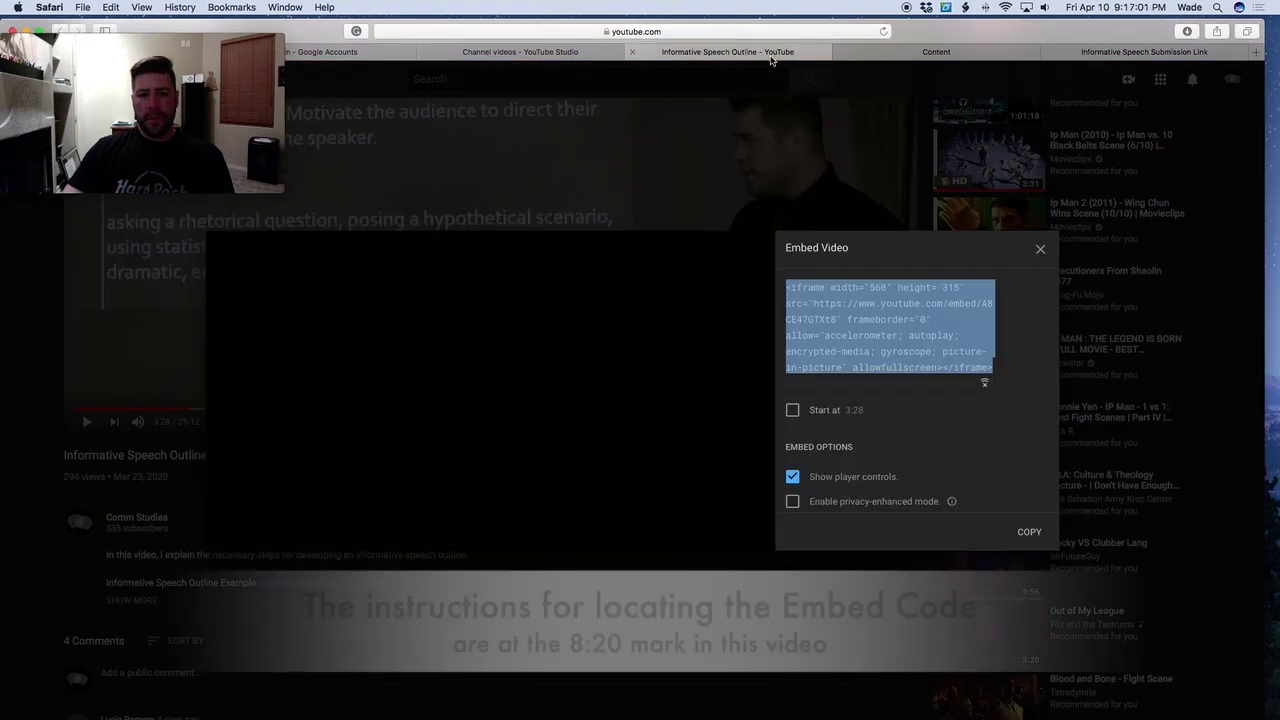
left_click(1029, 531)
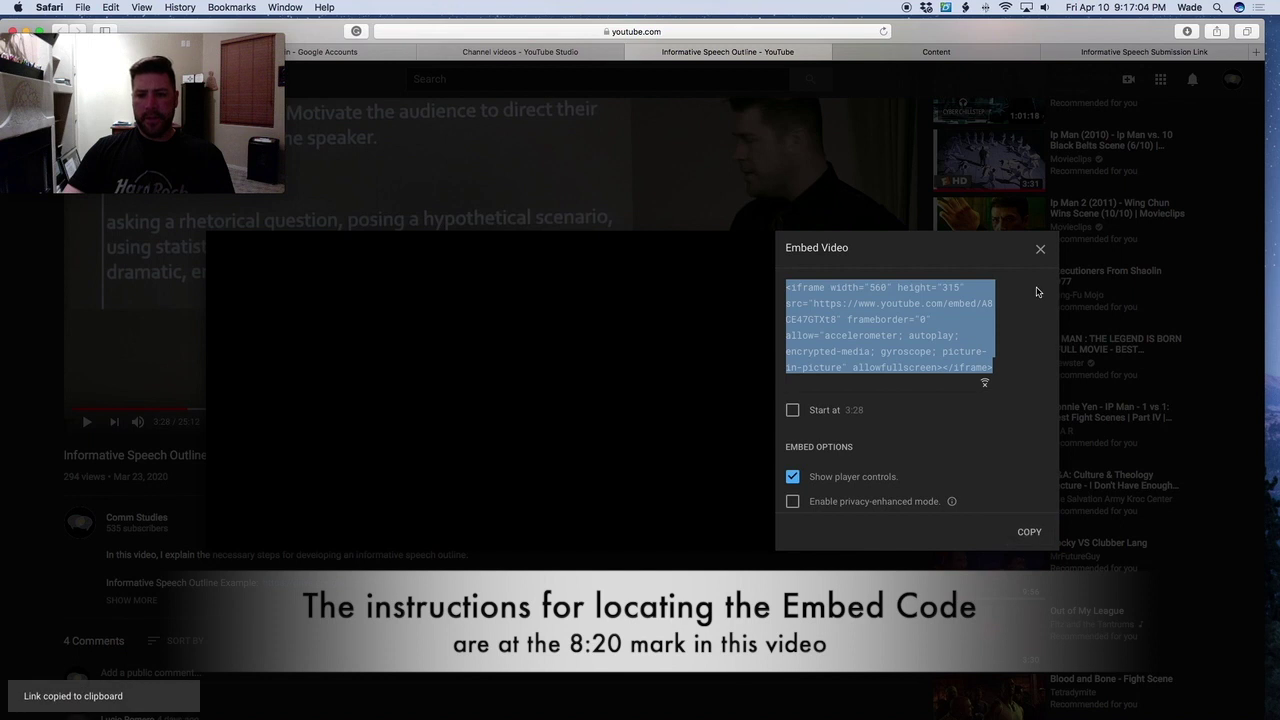
left_click(1106, 58)
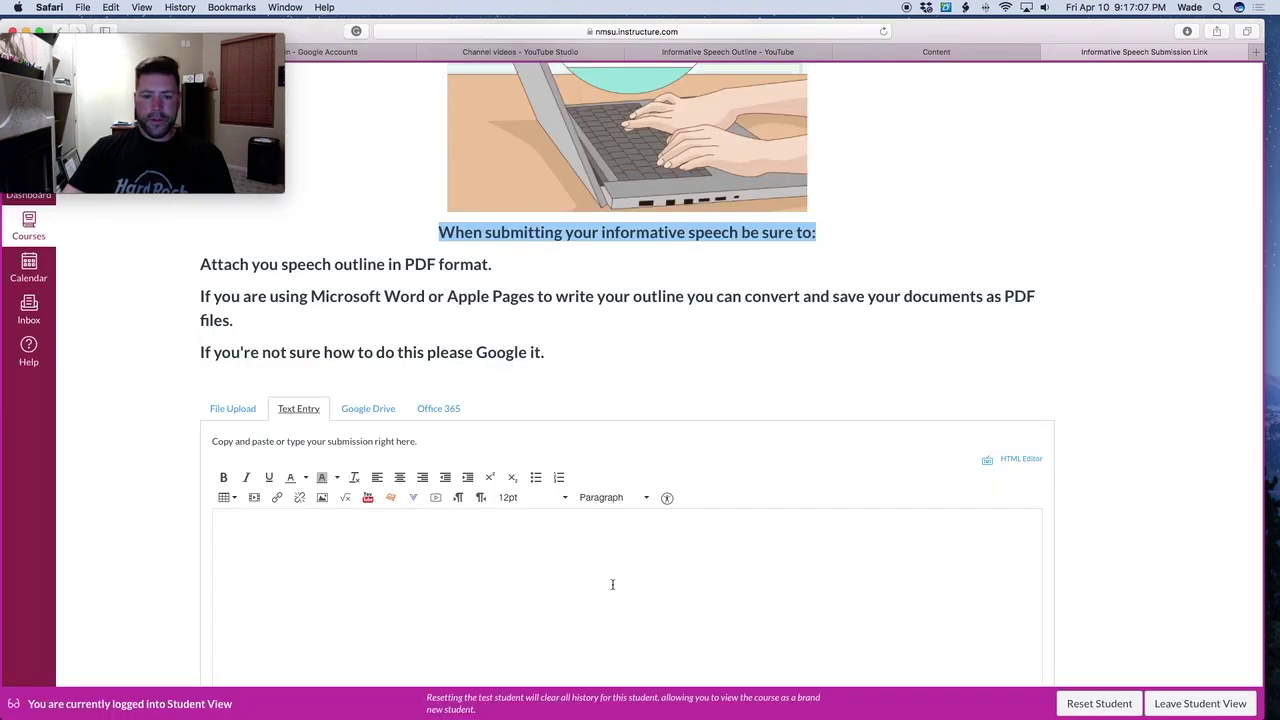
Insert the video into the Canvas text entry as media using the copied embed code, and centre it
left_click(405, 554)
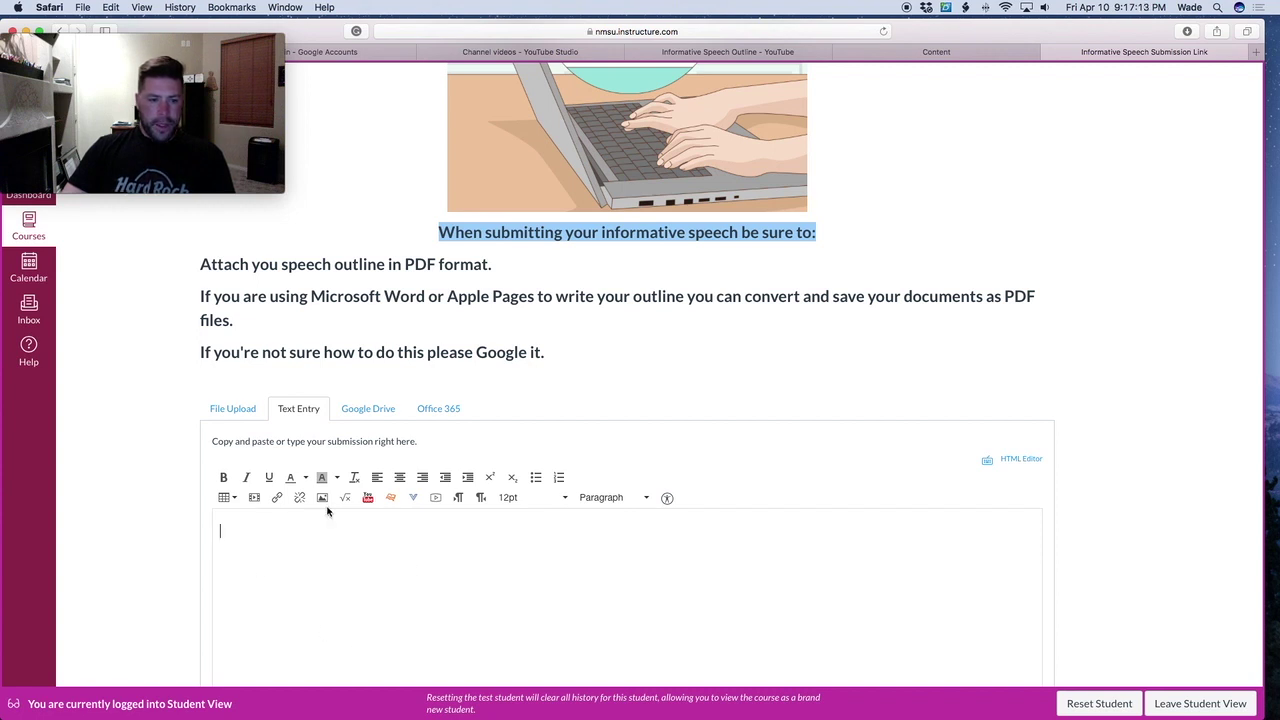
left_click(255, 498)
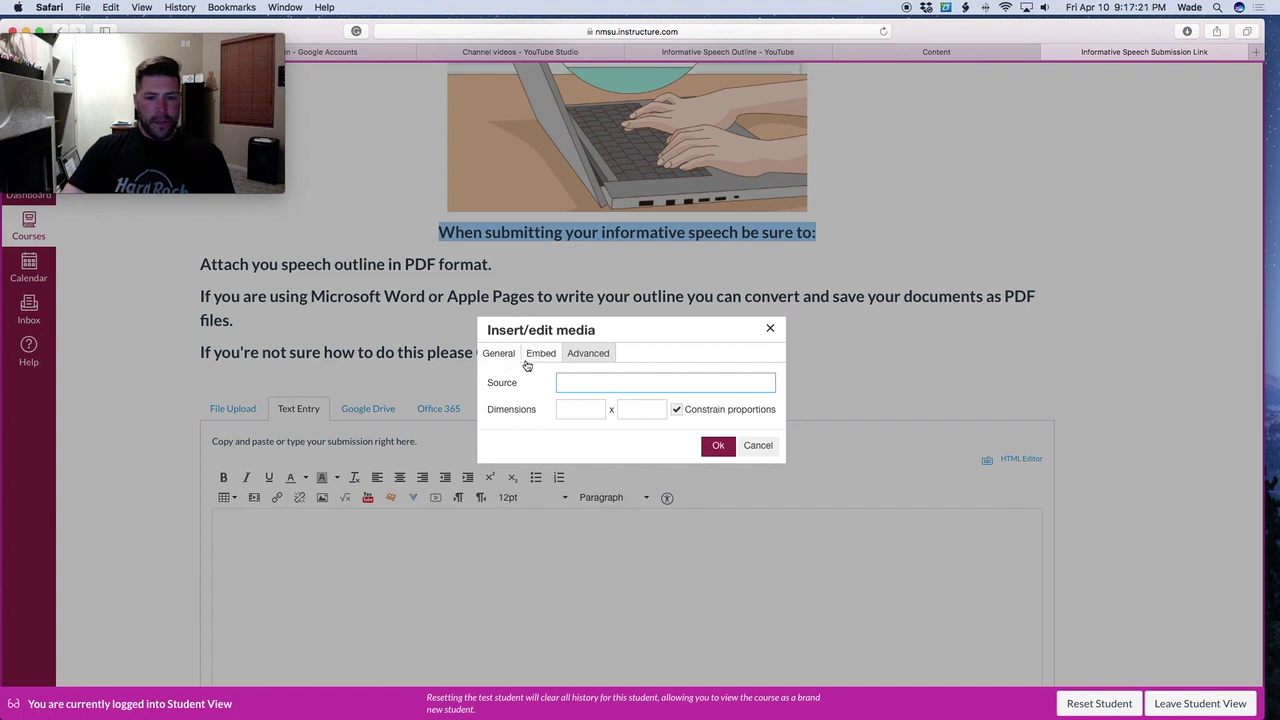
left_click(540, 360)
left_click(538, 396)
key("super+v")
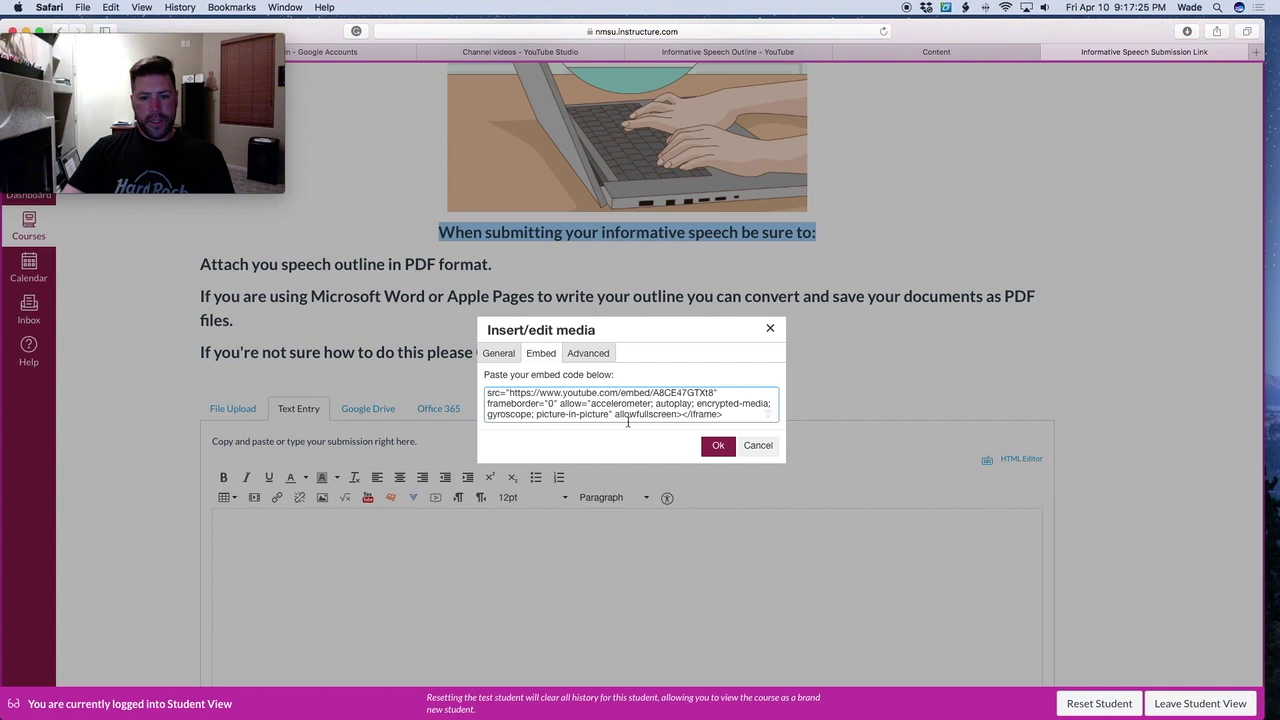
left_click(719, 447)
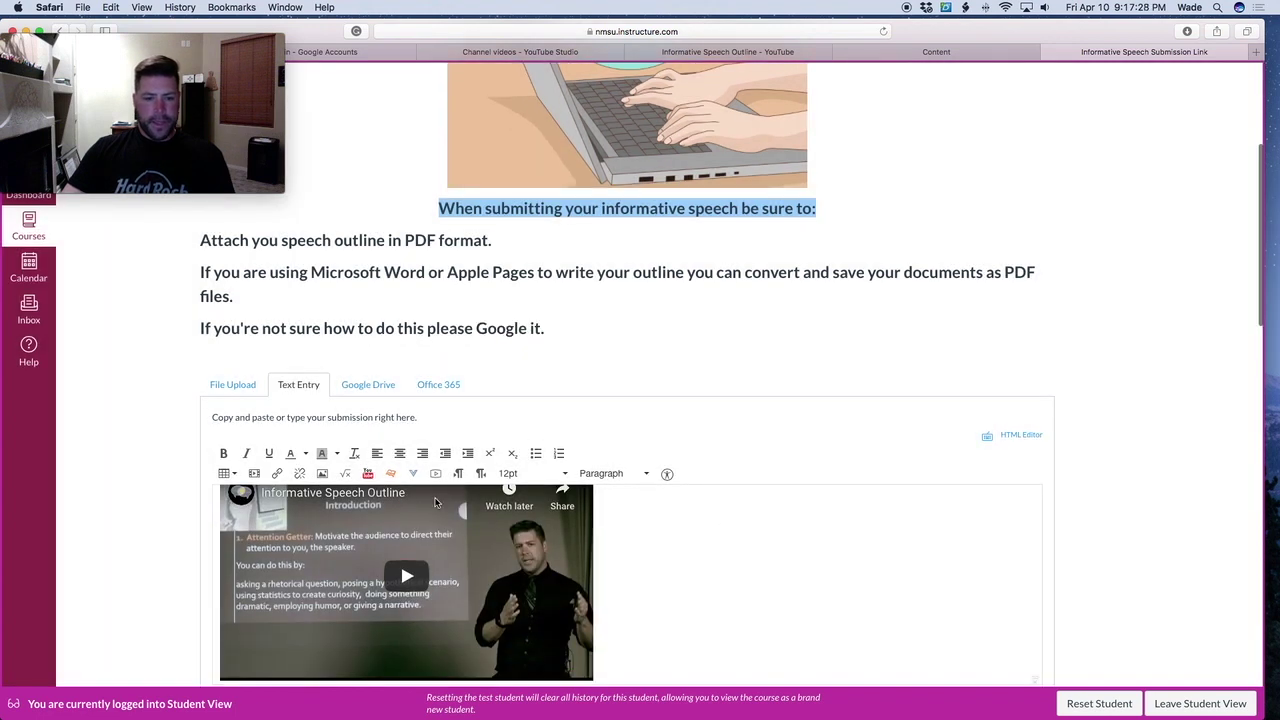
left_click(400, 455)
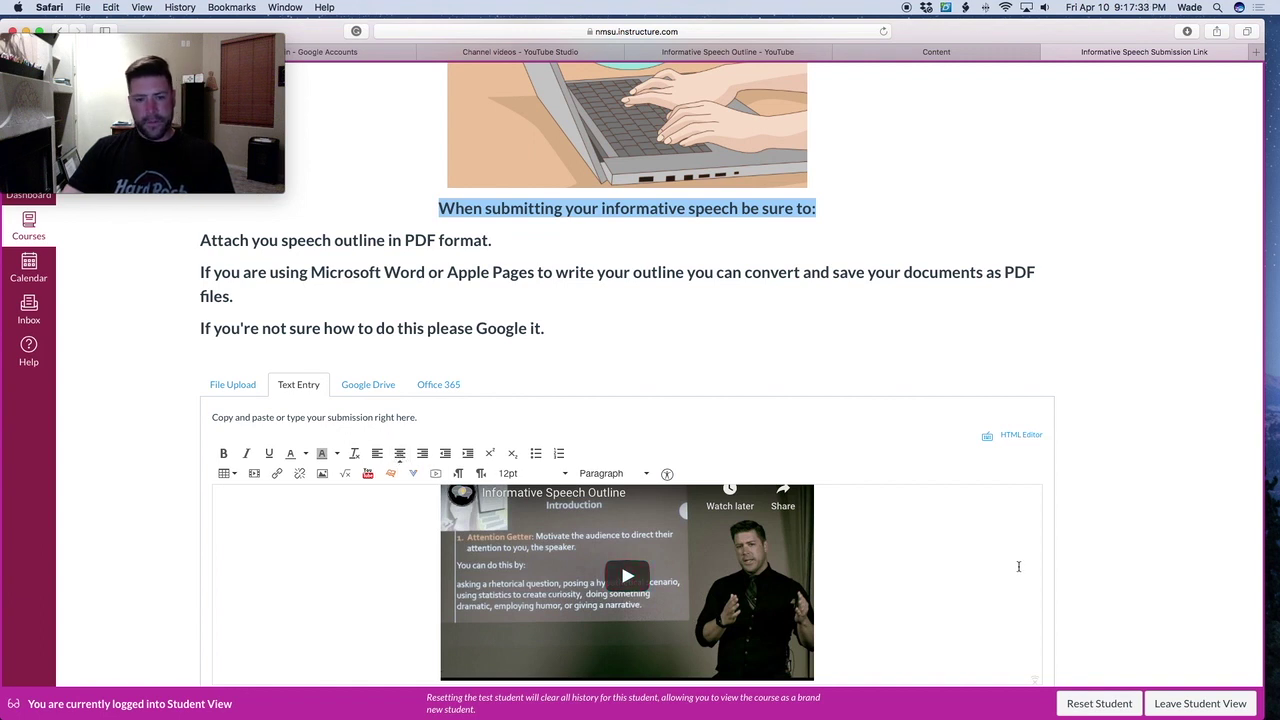
Undo the insertion and centring of the video in the text entry
scroll(1031, 571, "down", 1)
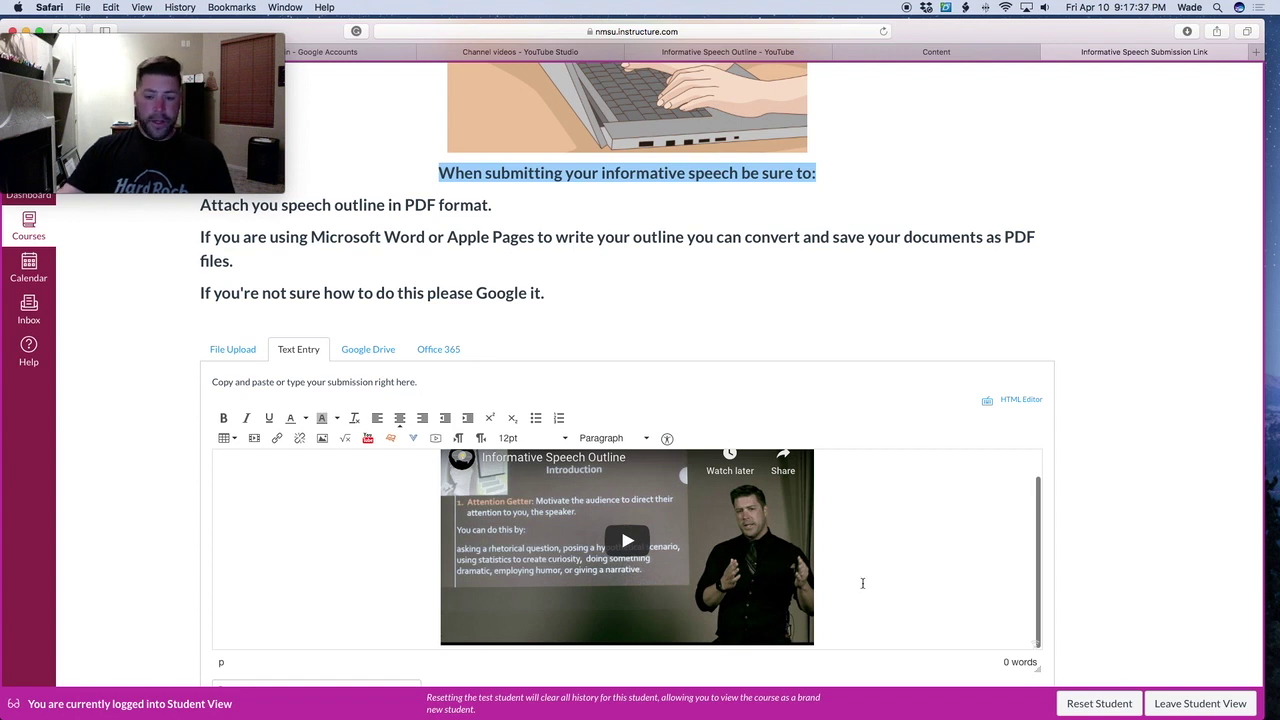
key("super+z")
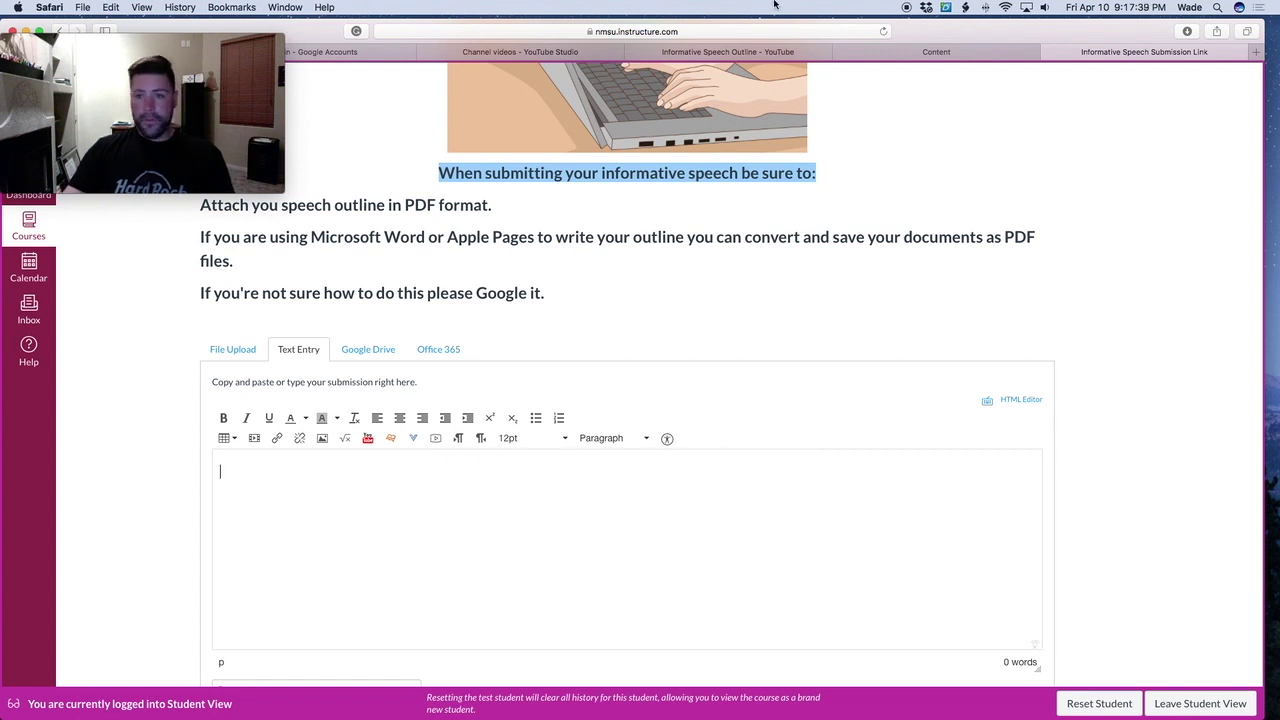
Close the embed code on YouTube, copy the Informative Speech Outline video's share link and return to the Canvas assignment
left_click(767, 56)
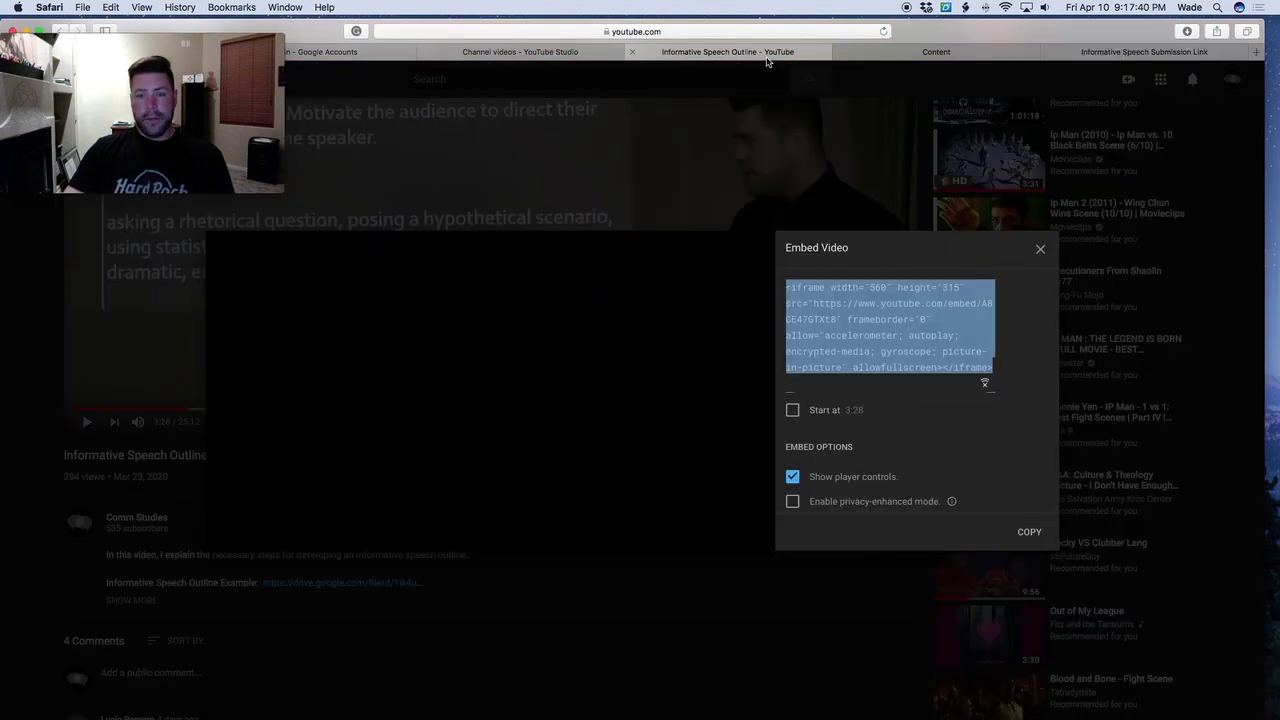
left_click(821, 112)
left_click(808, 480)
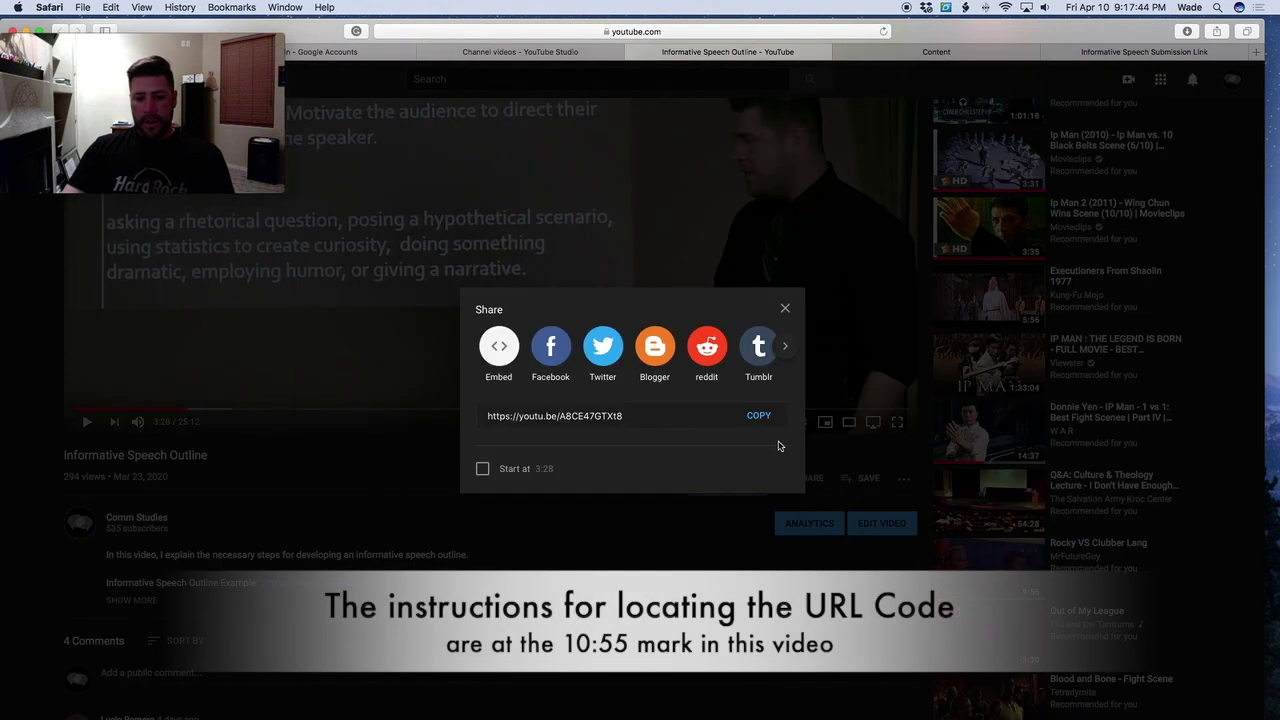
left_click(760, 416)
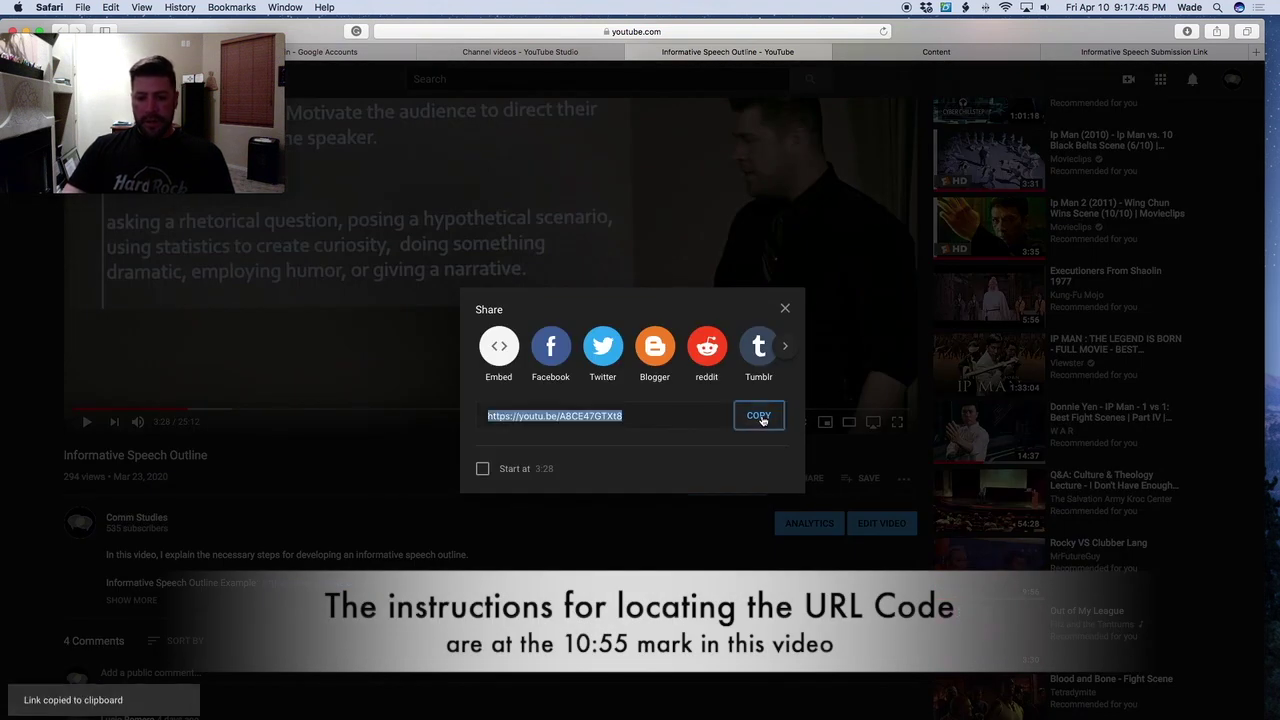
left_click(1107, 52)
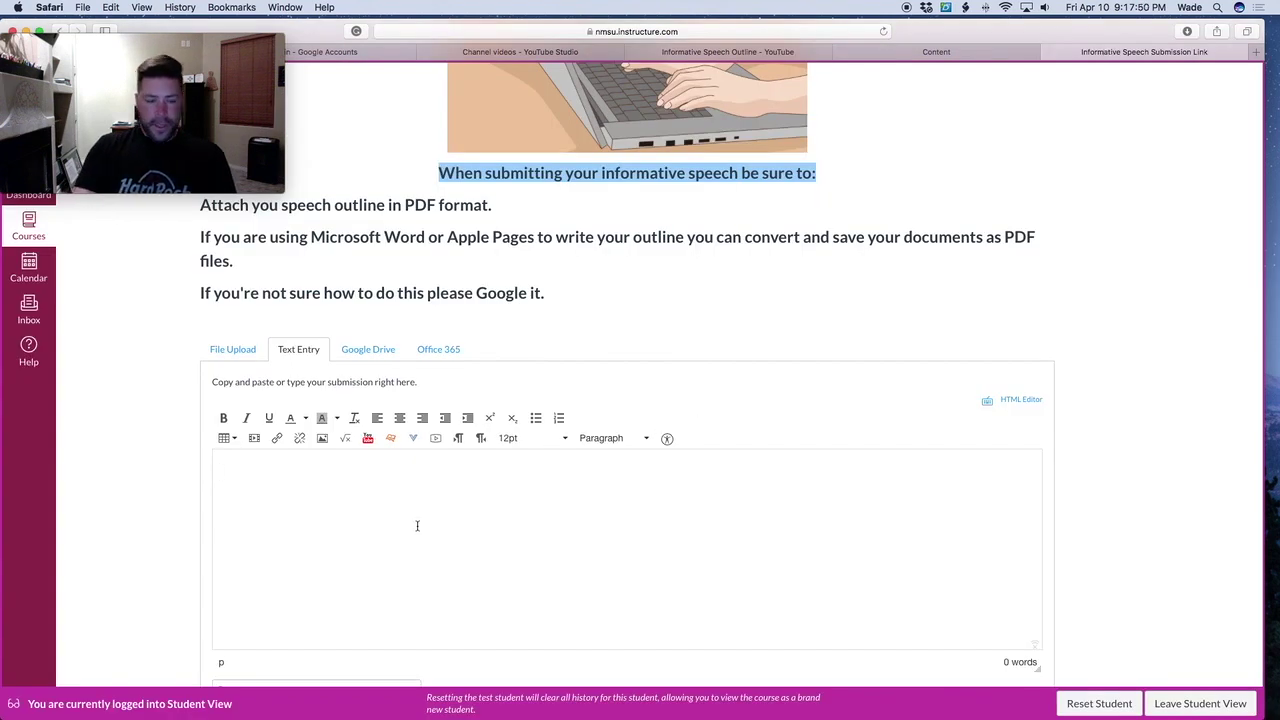
Write "Click here to access my presentation video" in the Canvas text entry and centre the line
type("Click")
type(" here to access my por")
type("e")
type("resent")
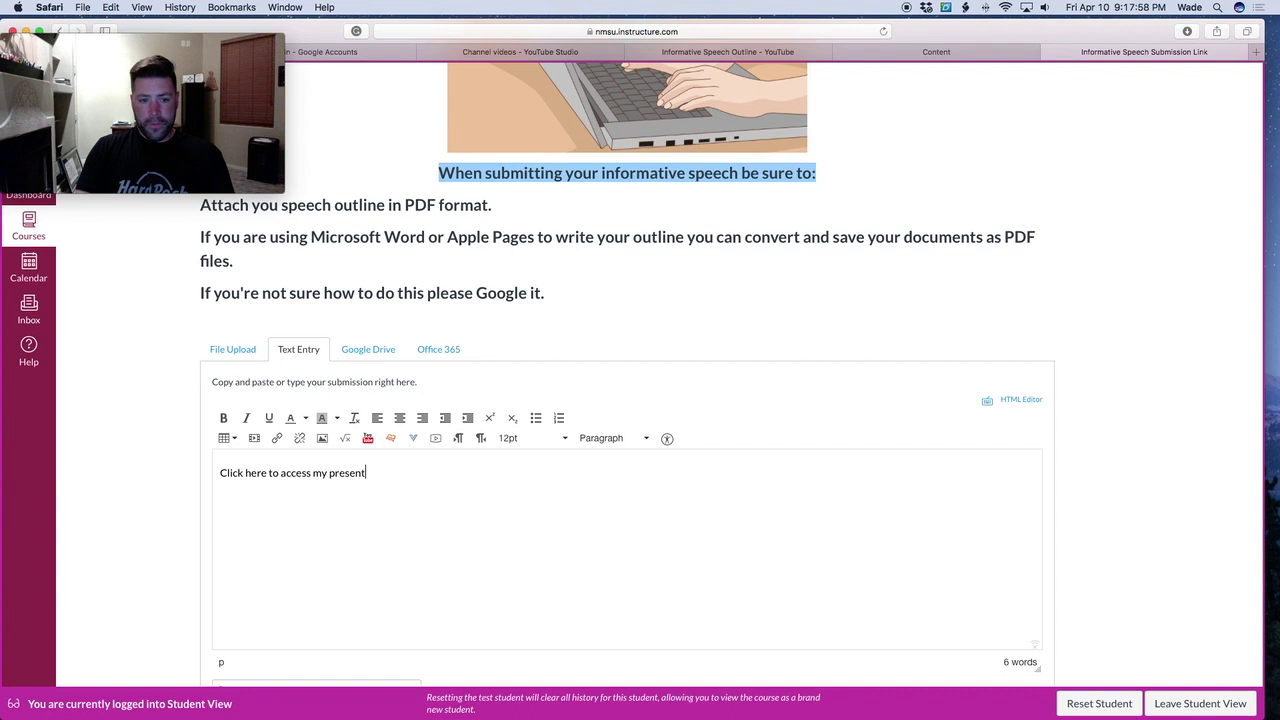
type("ation video")
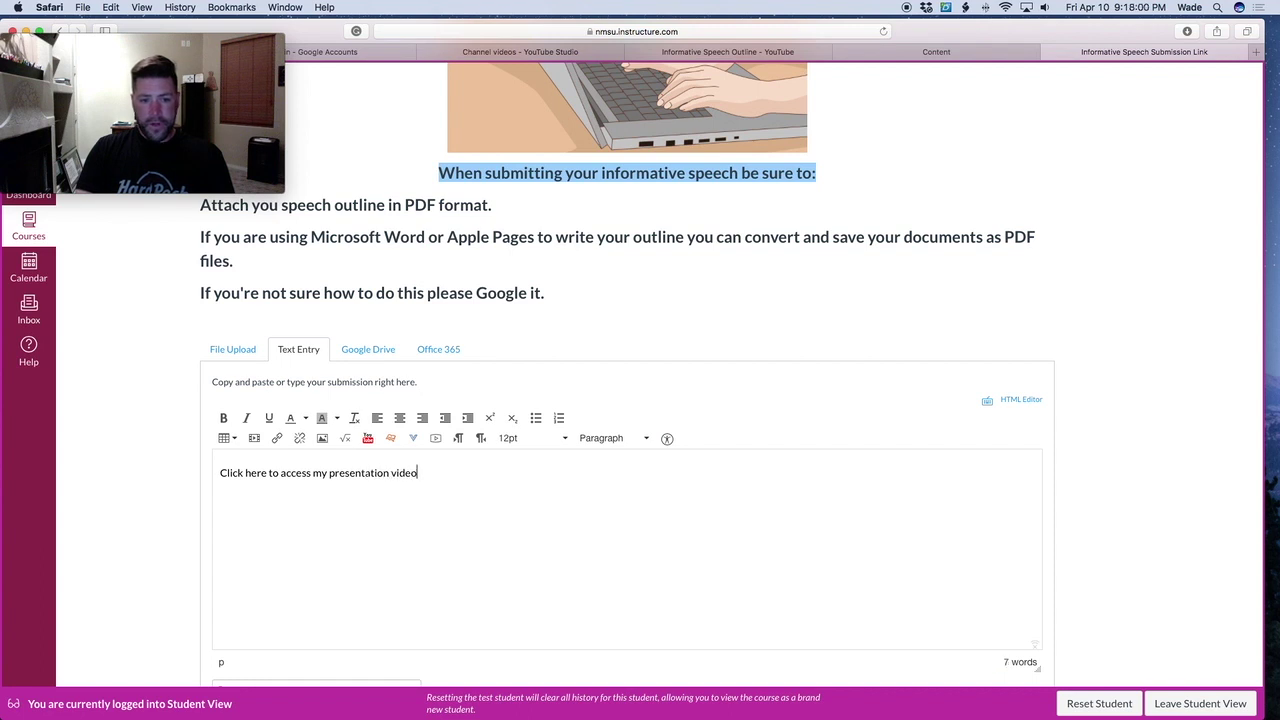
triple_click(276, 472)
left_click(399, 418)
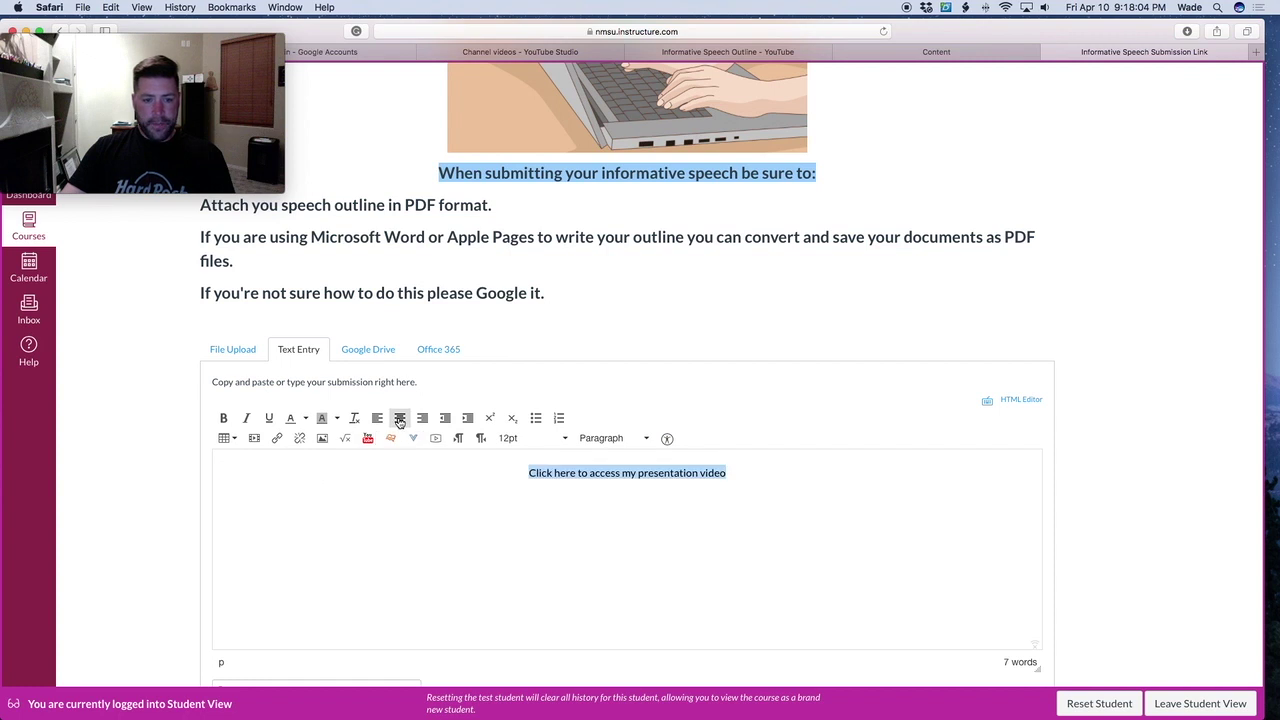
Link the selected sentence to the copied YouTube URL and remove the centre alignment from the linked line
left_click(278, 440)
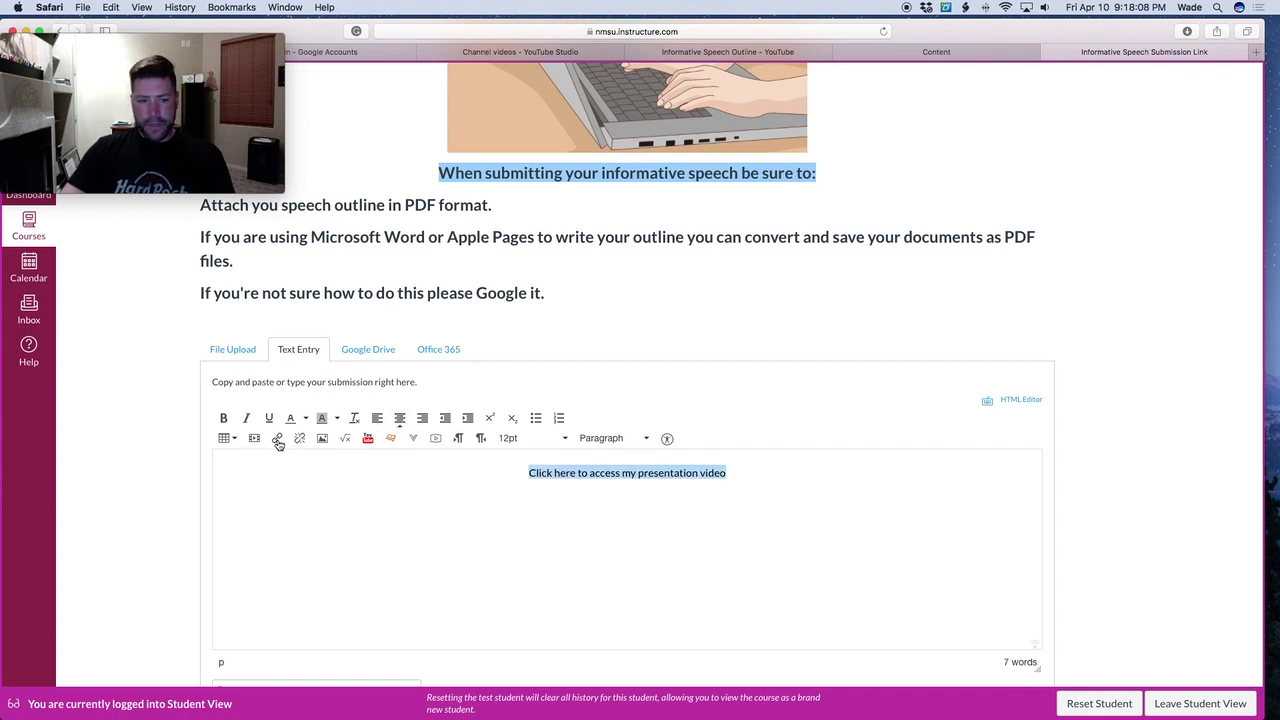
key("super+v")
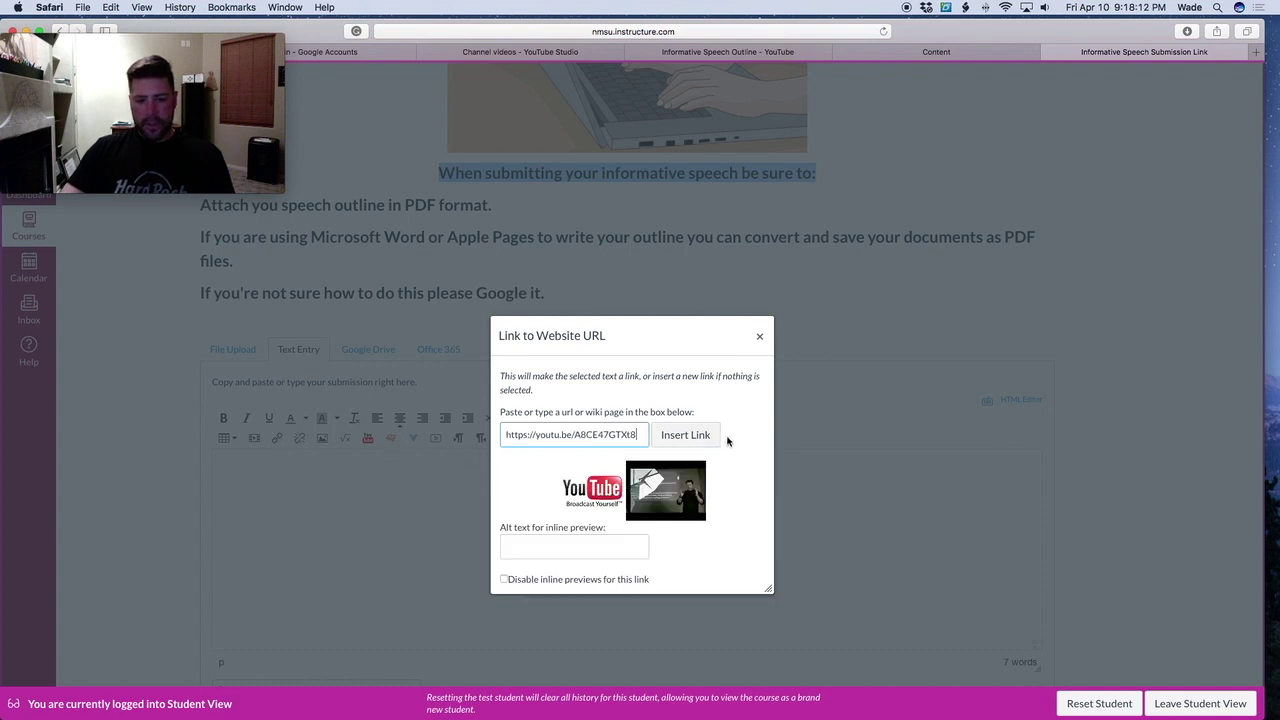
left_click(677, 441)
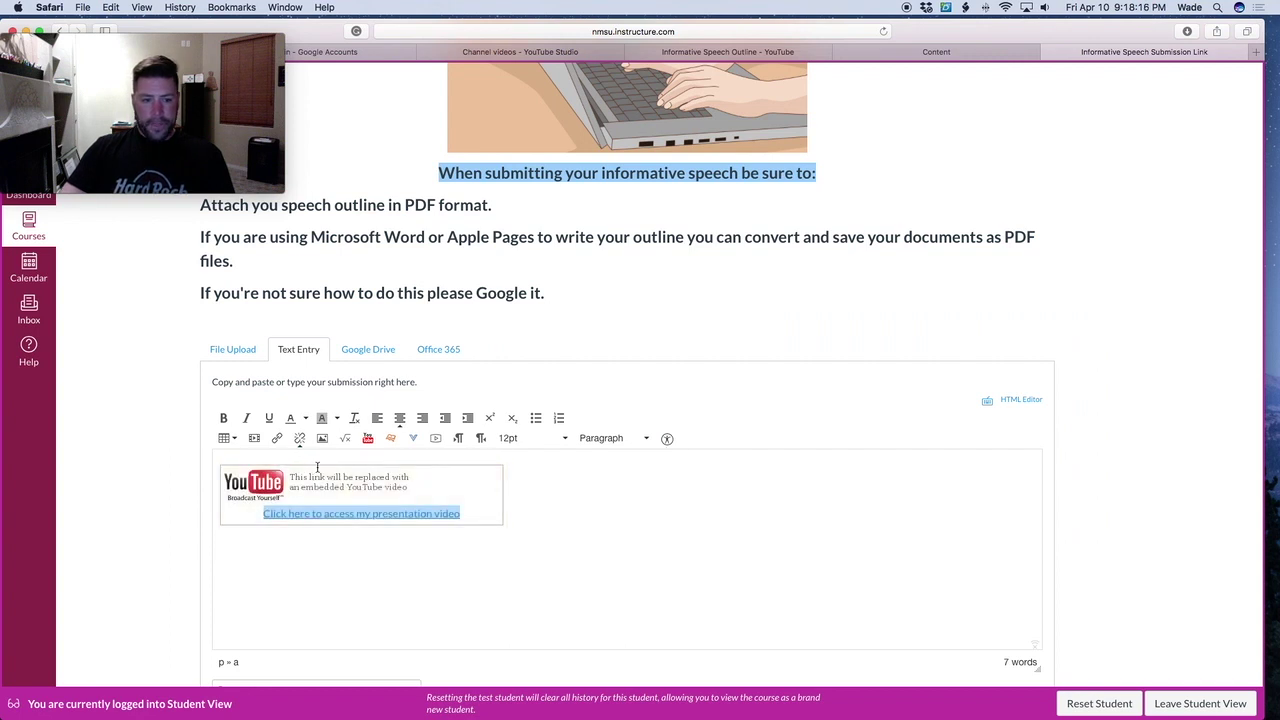
left_click(391, 551)
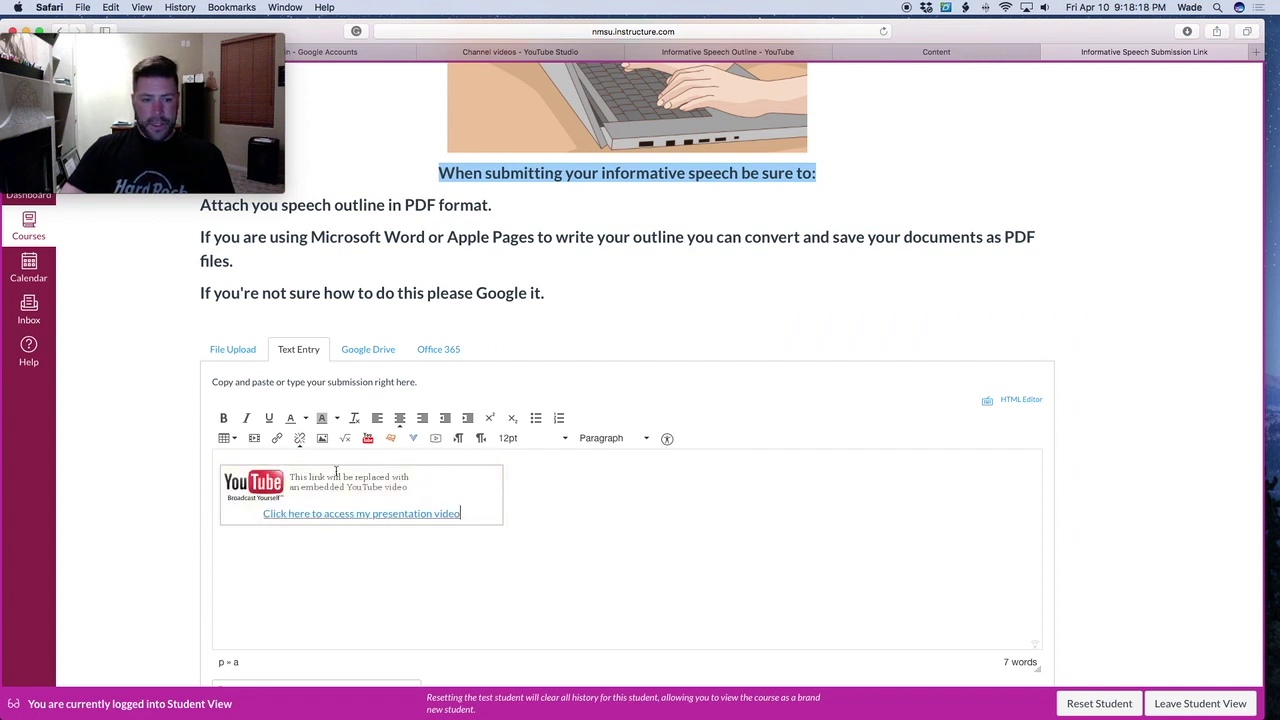
left_click(400, 420)
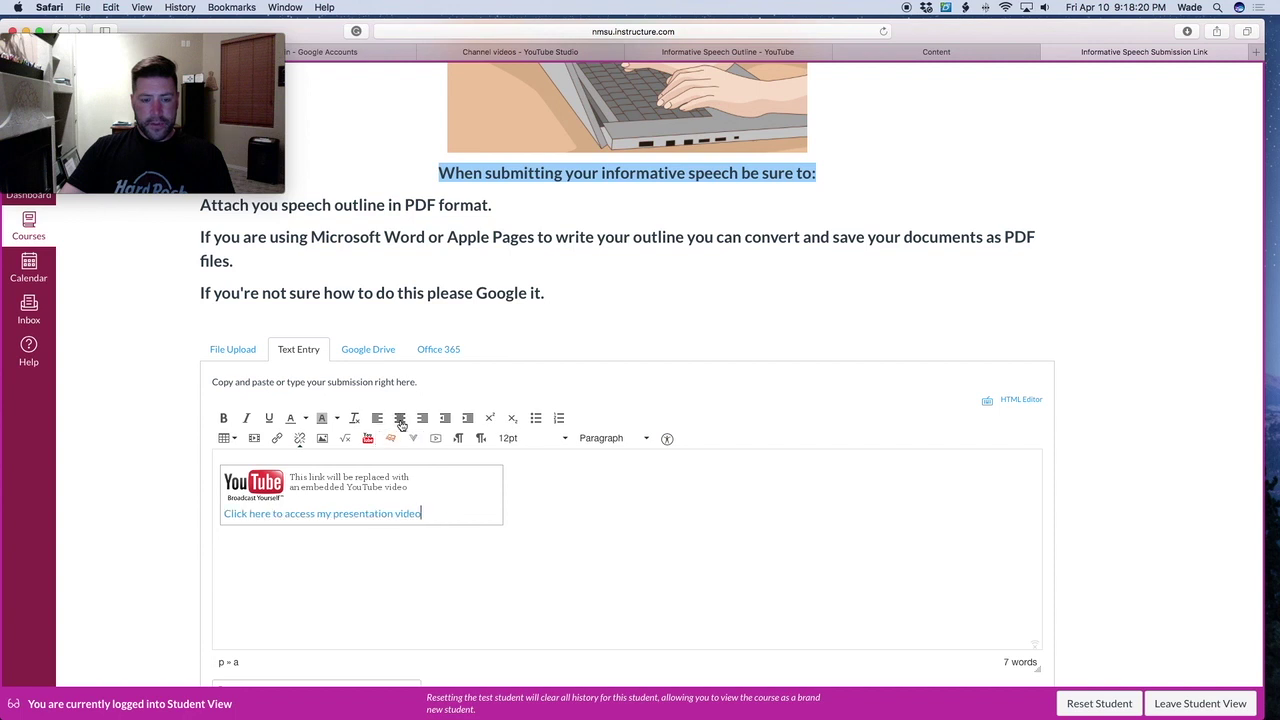